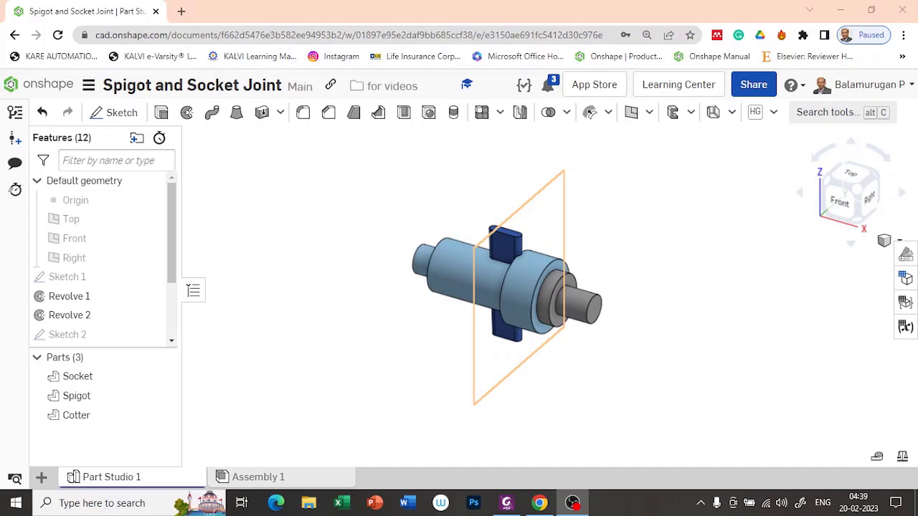
Insert the Socket part from Part Studio 1 into Assembly 1 as its first instance.
{"action": "left_click", "coordinate": [299, 483]}
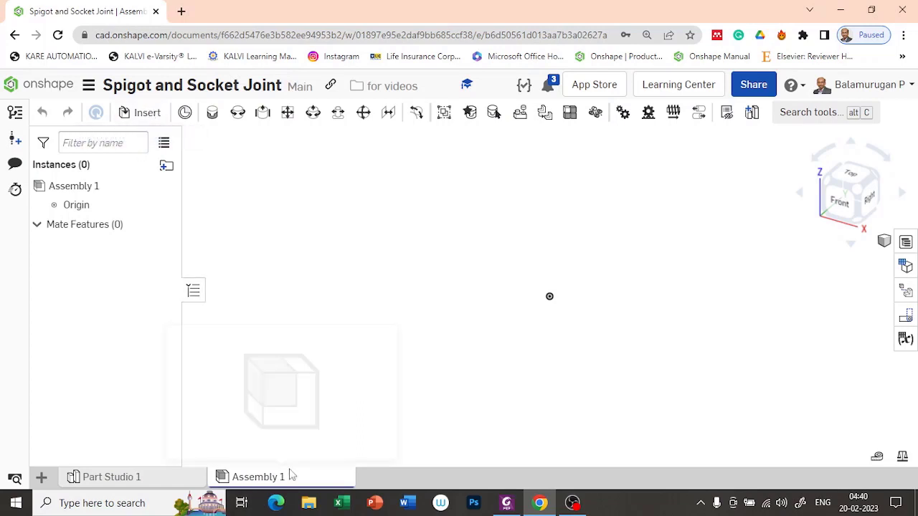
{"action": "left_click", "coordinate": [143, 115]}
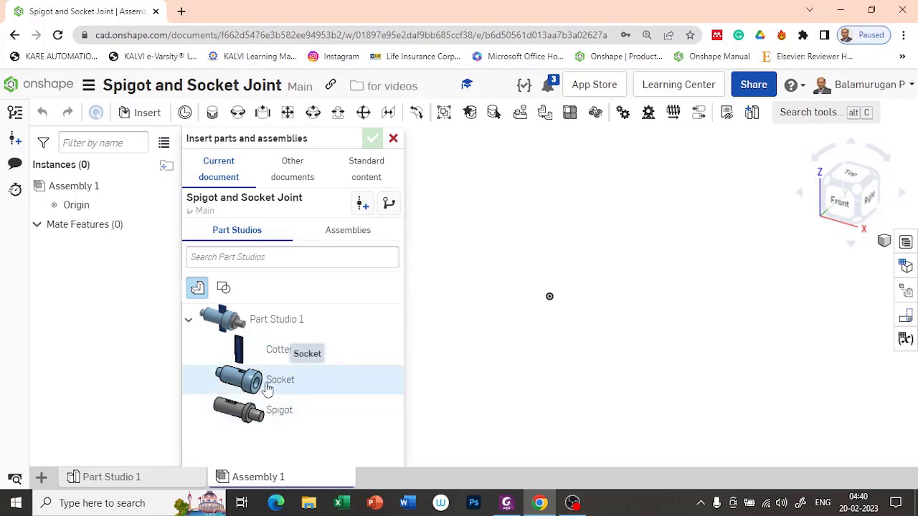
{"action": "left_click", "coordinate": [267, 387]}
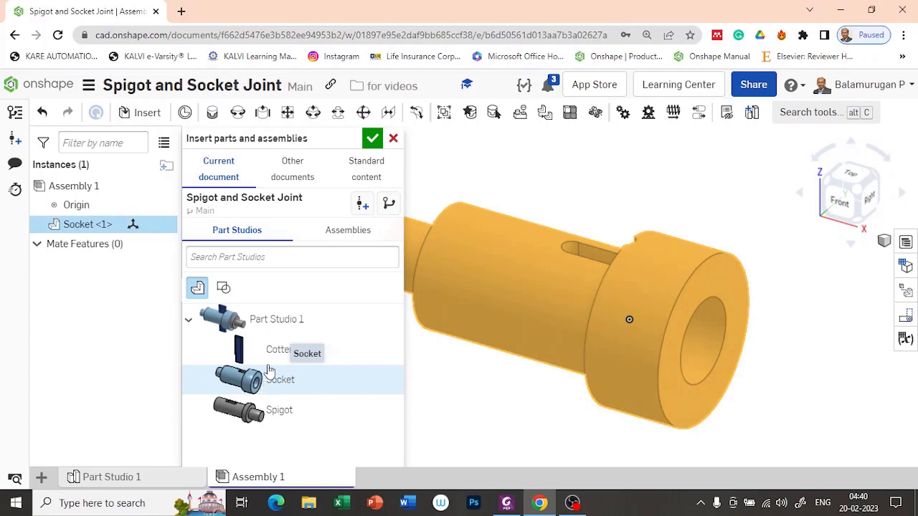
{"action": "left_click", "coordinate": [372, 139]}
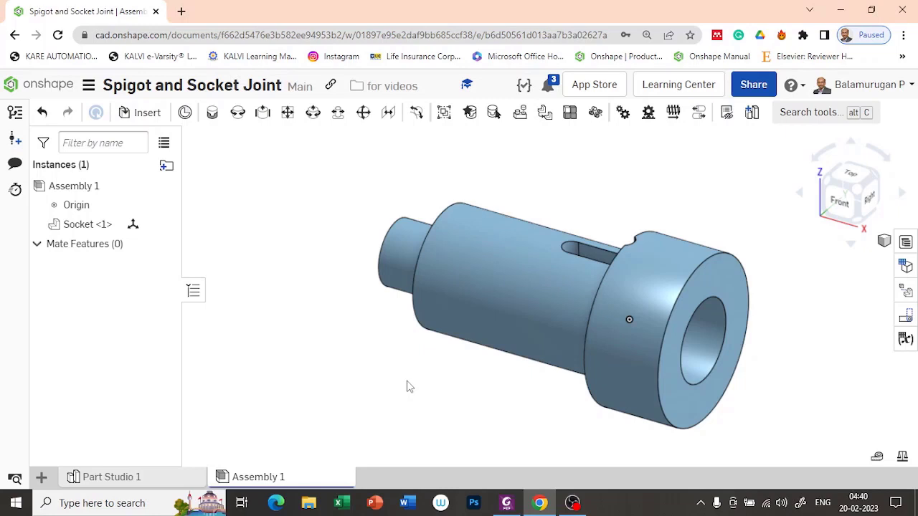
Fix Socket <1> in place in the assembly.
{"action": "right_click", "coordinate": [79, 227]}
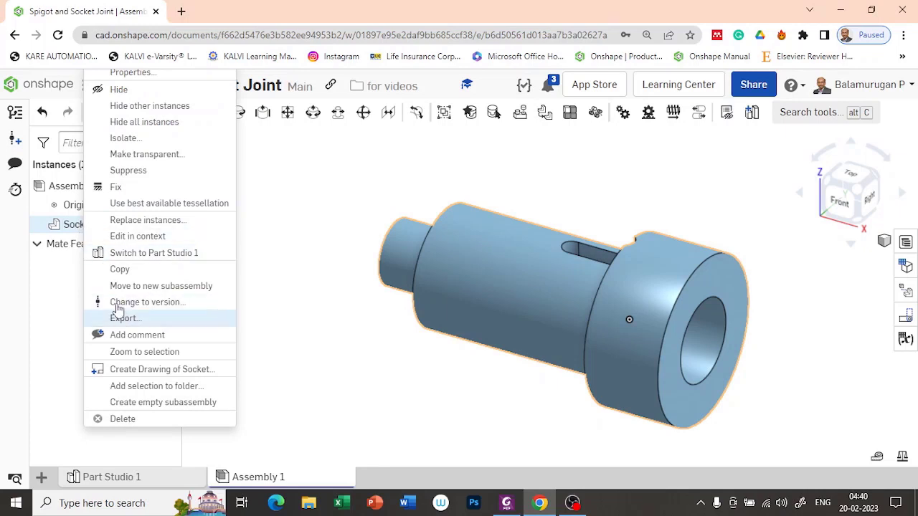
{"action": "left_click", "coordinate": [117, 187]}
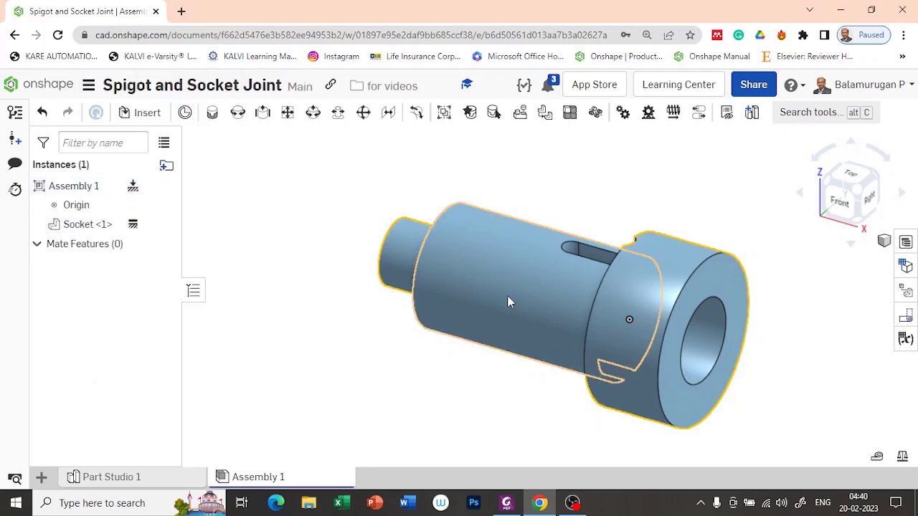
{"action": "right_click_drag", "start_coordinate": [545, 403], "coordinate": [551, 401]}
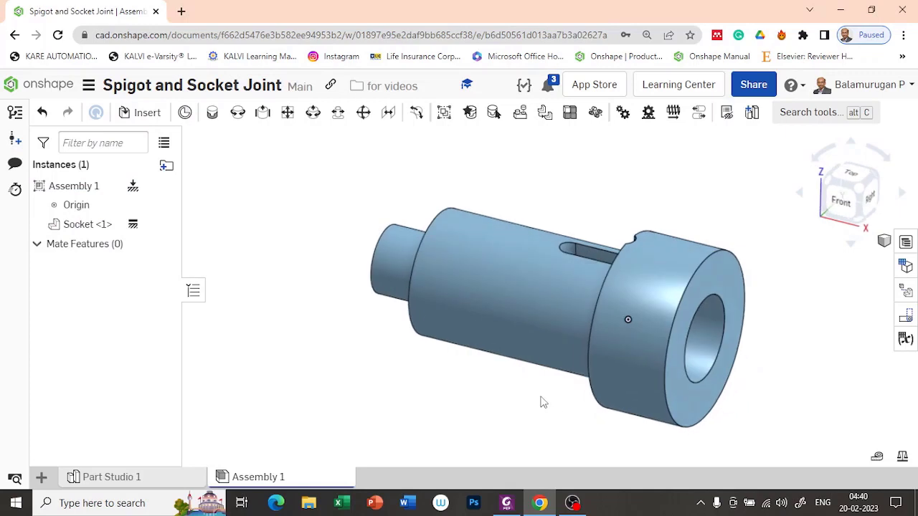
Unfix the Socket, drag it to show it moves, undo the move, and fix it again.
{"action": "right_click", "coordinate": [133, 225]}
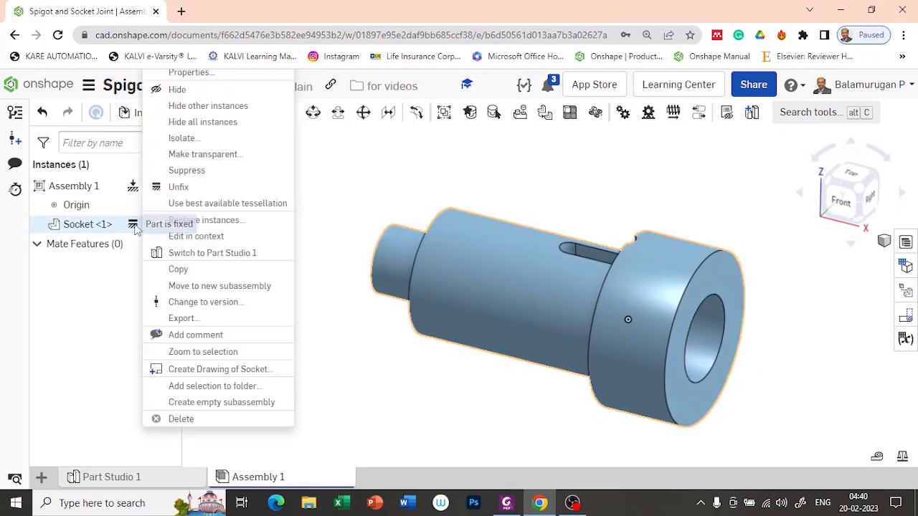
{"action": "left_click", "coordinate": [175, 186]}
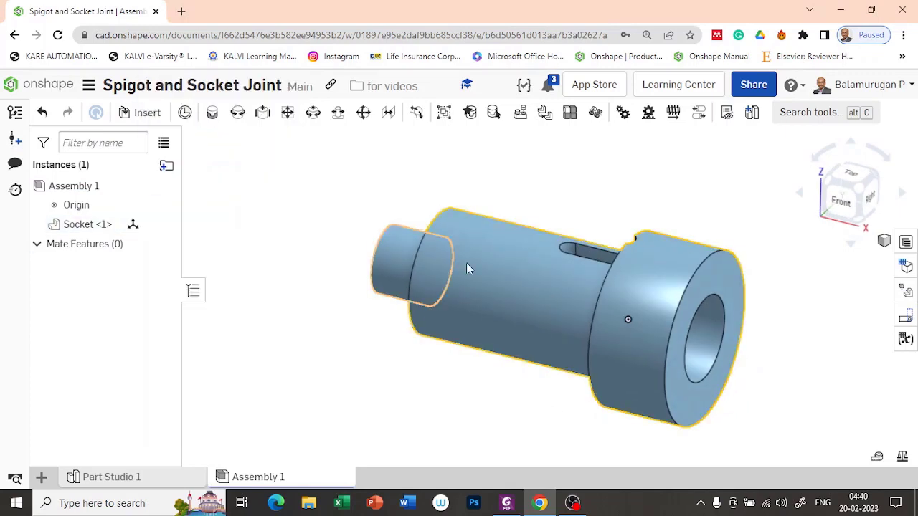
{"action": "left_click_drag", "start_coordinate": [500, 264], "coordinate": [486, 238]}
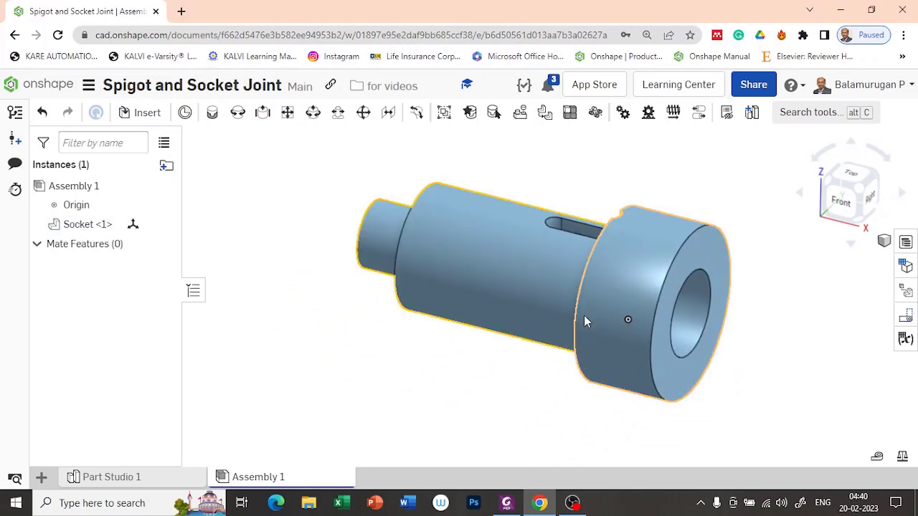
{"action": "key", "text": "ctrl+z"}
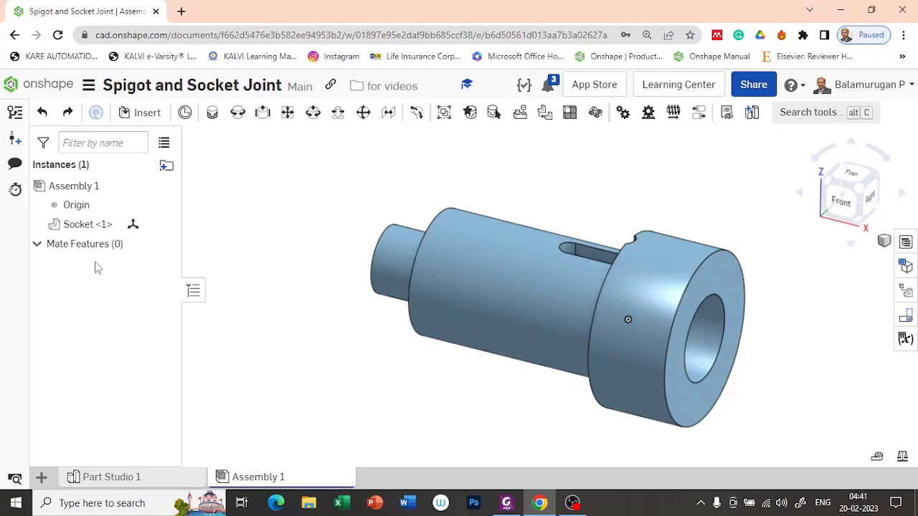
{"action": "right_click", "coordinate": [96, 225]}
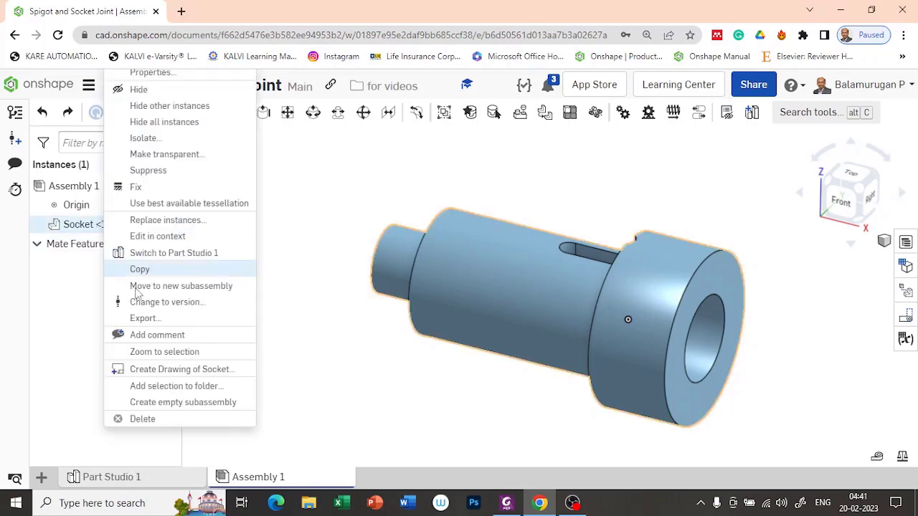
{"action": "left_click", "coordinate": [136, 188]}
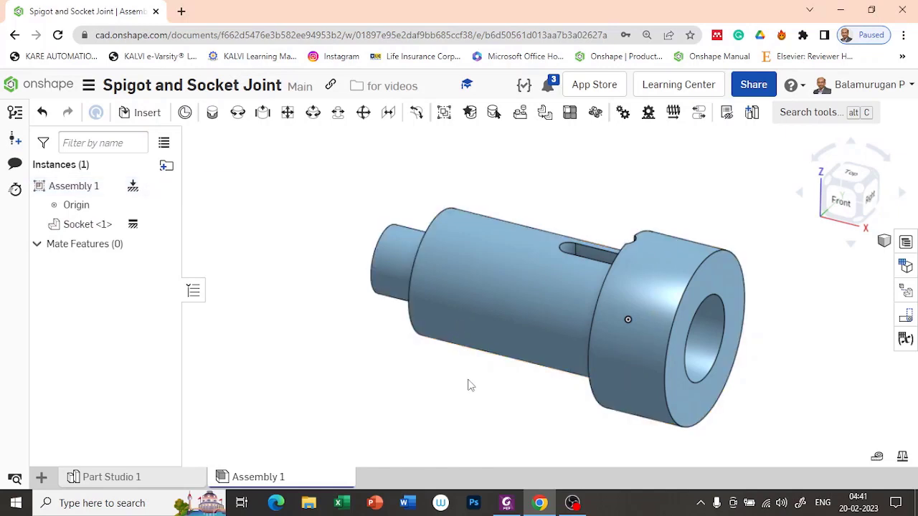
{"action": "mouse_move", "coordinate": [467, 385]}
{"action": "right_mouse_down"}
{"action": "mouse_move", "coordinate": [422, 364]}
{"action": "mouse_move", "coordinate": [448, 387]}
{"action": "mouse_move", "coordinate": [461, 377]}
{"action": "right_mouse_up"}
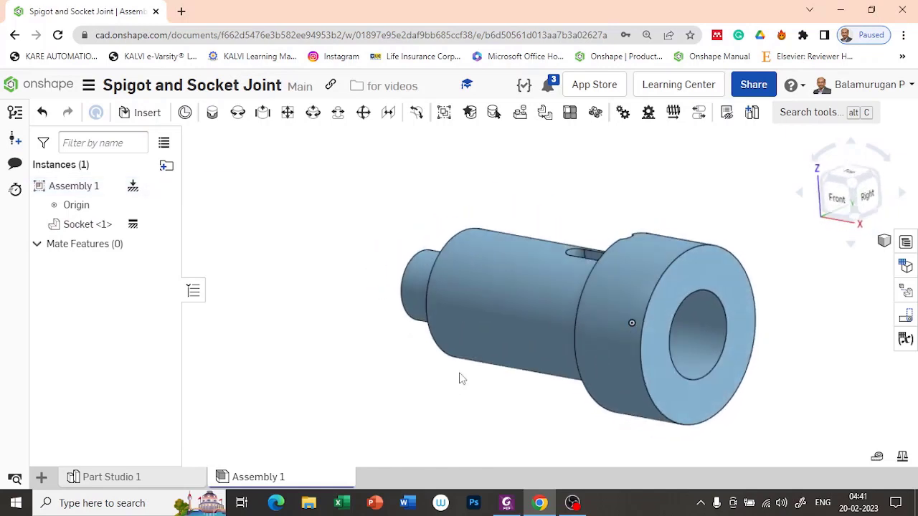
Insert the Spigot from Part Studio 1 as the assembly's second instance.
{"action": "left_click", "coordinate": [146, 116]}
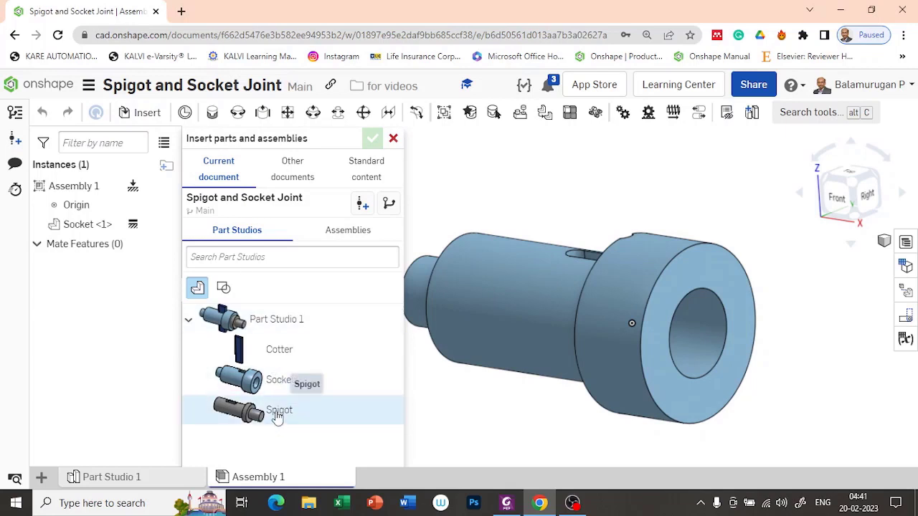
{"action": "left_click", "coordinate": [277, 413]}
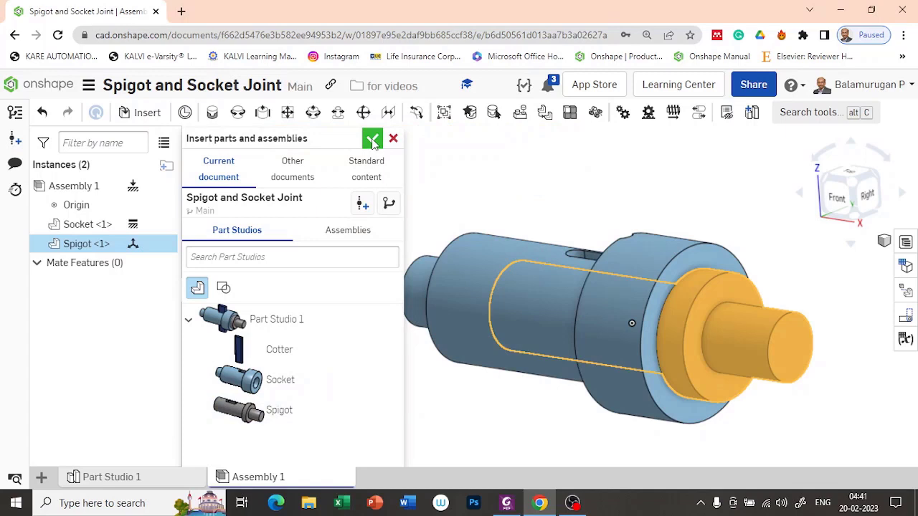
{"action": "left_click", "coordinate": [372, 140]}
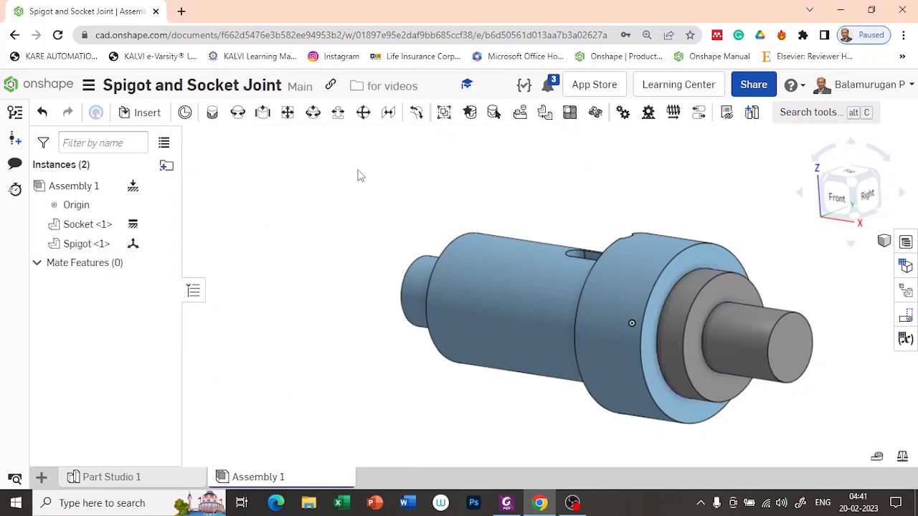
{"action": "right_click_drag", "start_coordinate": [451, 256], "coordinate": [490, 234]}
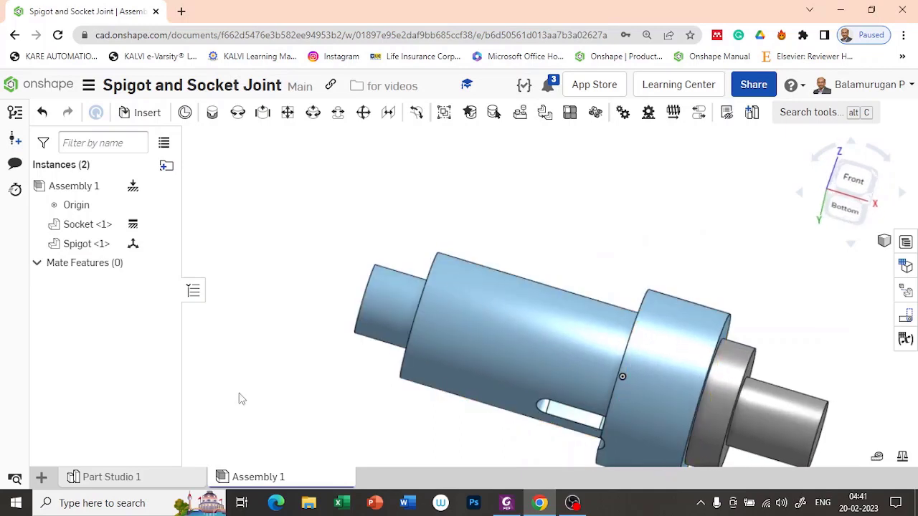
Check Part Studio 1, then drag the Spigot down-left out of the Socket in Assembly 1.
{"action": "left_click", "coordinate": [172, 479]}
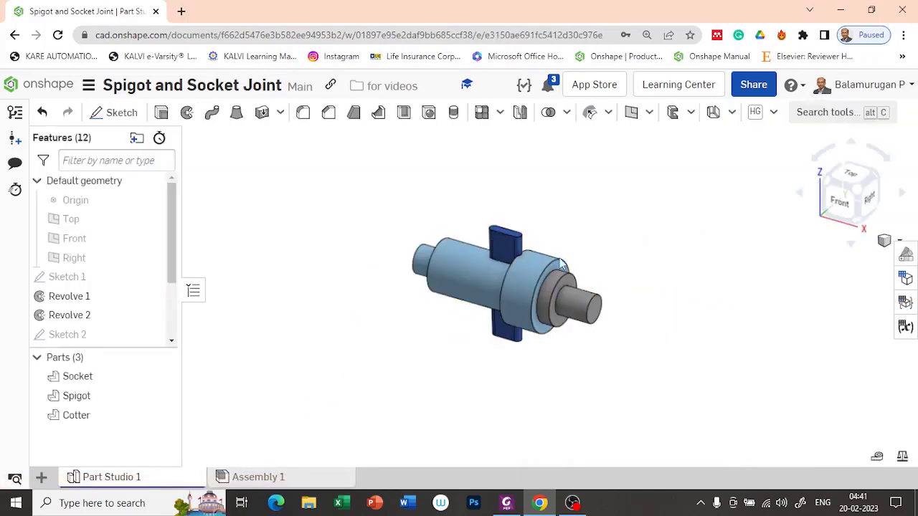
{"action": "left_click", "coordinate": [275, 476]}
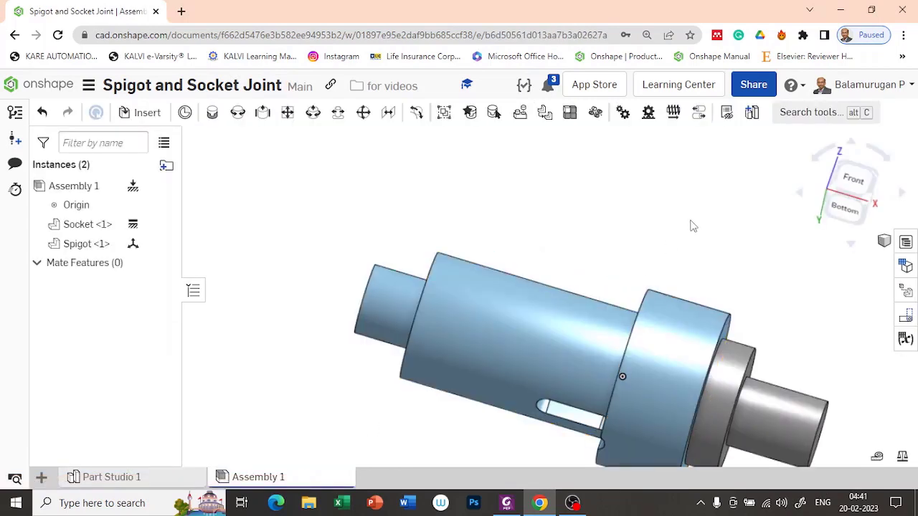
{"action": "left_click", "coordinate": [852, 179]}
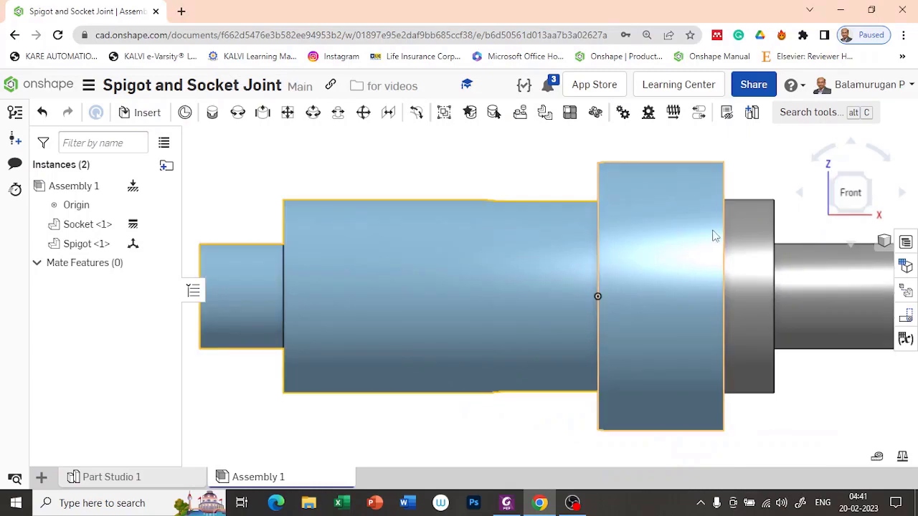
{"action": "key", "text": "shift+7"}
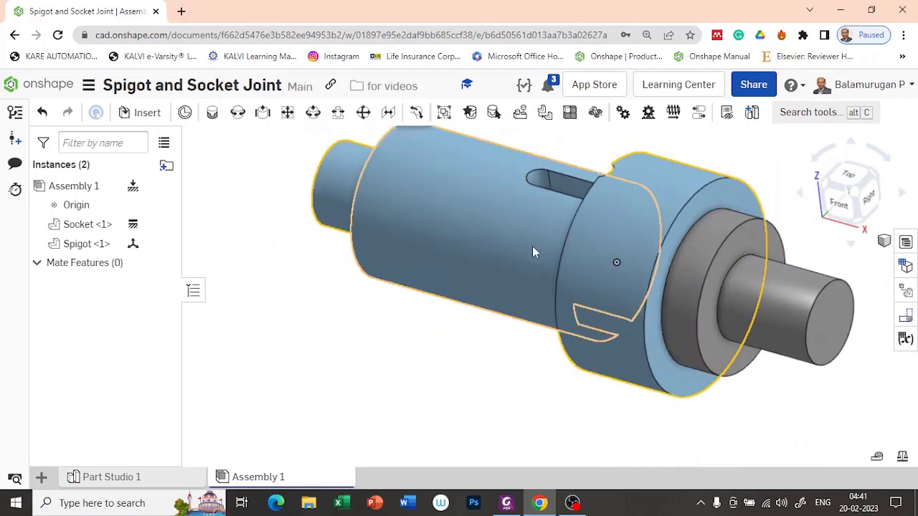
{"action": "scroll", "coordinate": [532, 247], "scroll_direction": "down", "scroll_amount": 3}
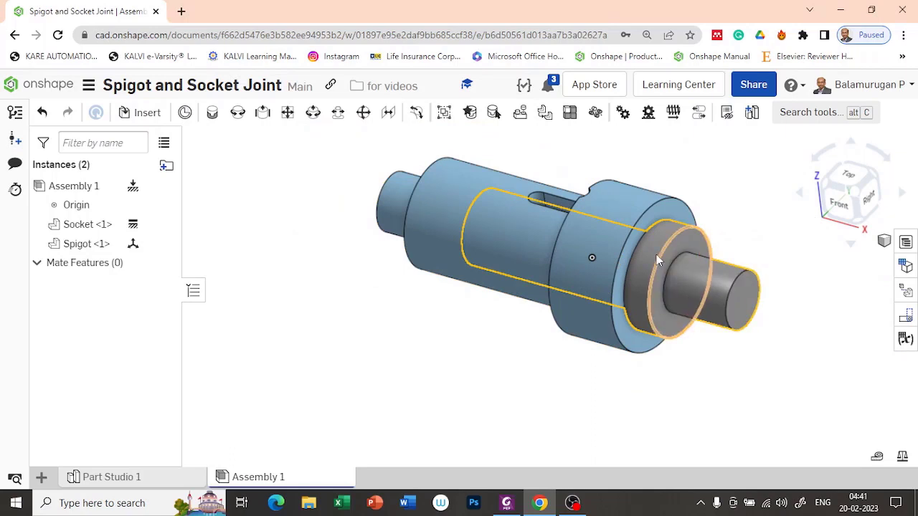
{"action": "left_click_drag", "start_coordinate": [658, 260], "coordinate": [496, 364]}
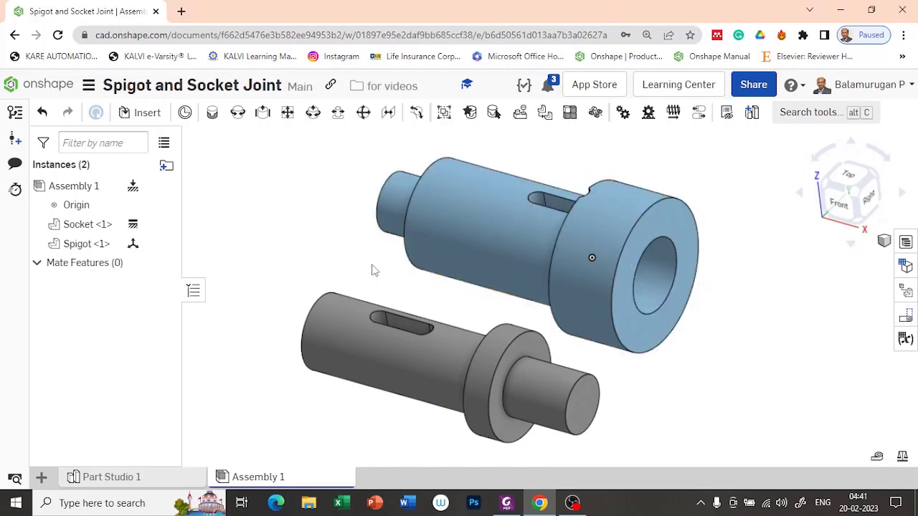
Join the Spigot's connector to the socket's hole-centre connector with Fastened 1, discarding the extra empty mate.
{"action": "left_click", "coordinate": [212, 114]}
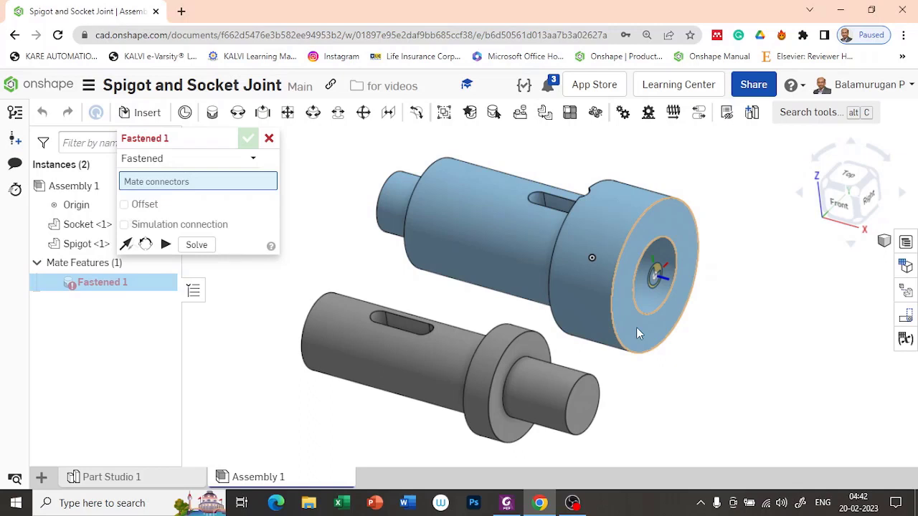
{"action": "left_click", "coordinate": [654, 282]}
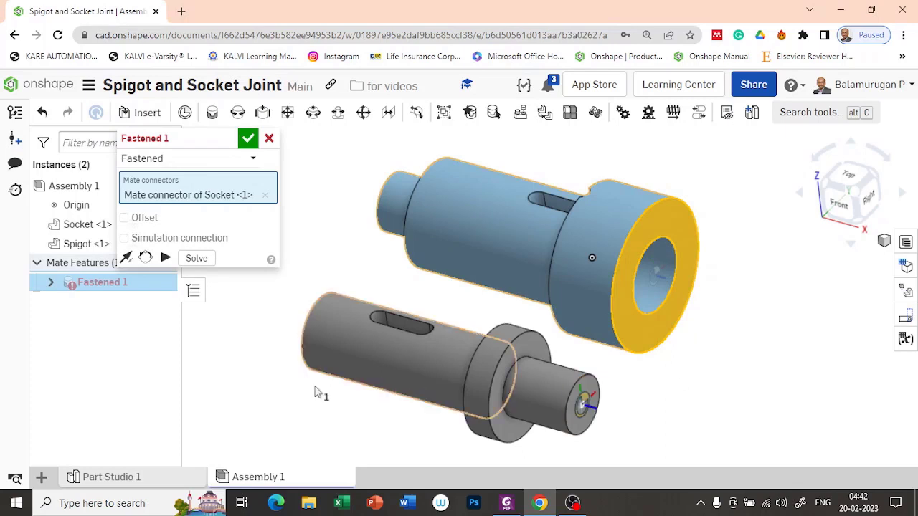
{"action": "right_click_drag", "start_coordinate": [344, 423], "coordinate": [388, 430]}
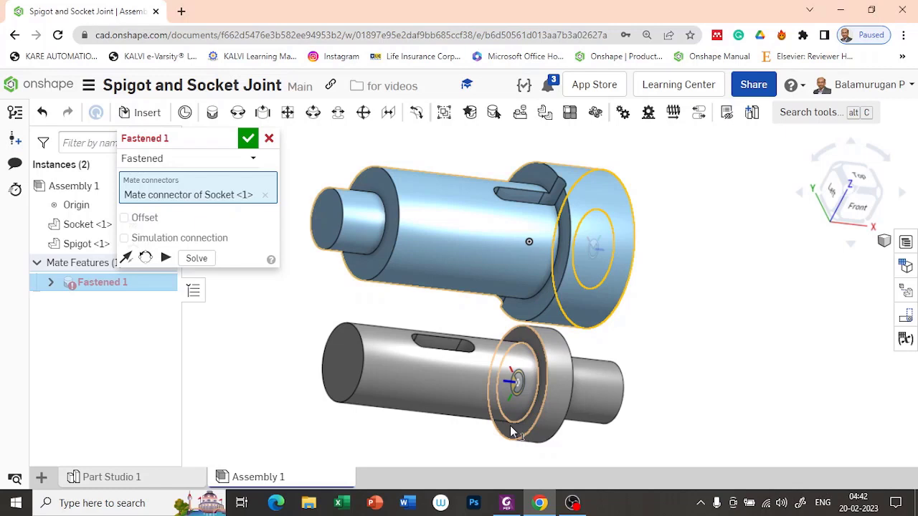
{"action": "left_click", "coordinate": [518, 385]}
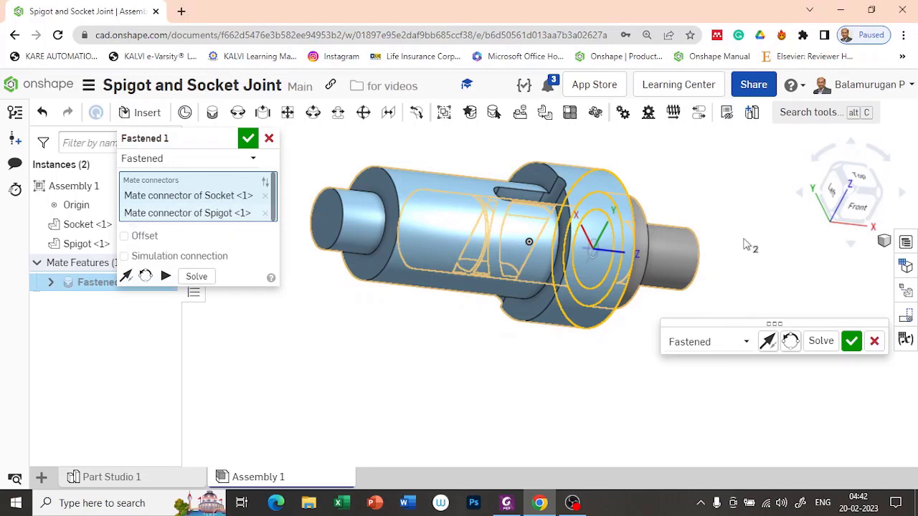
{"action": "right_click_drag", "start_coordinate": [749, 245], "coordinate": [692, 272]}
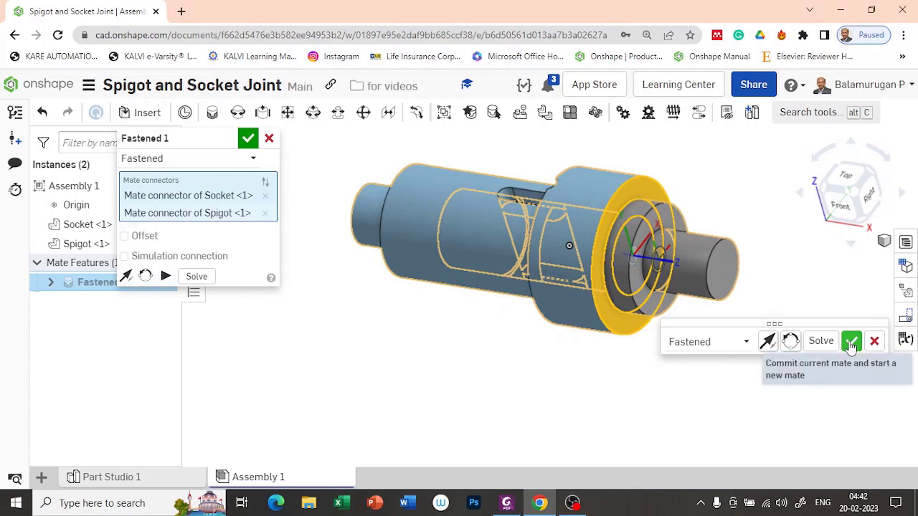
{"action": "left_click", "coordinate": [851, 341]}
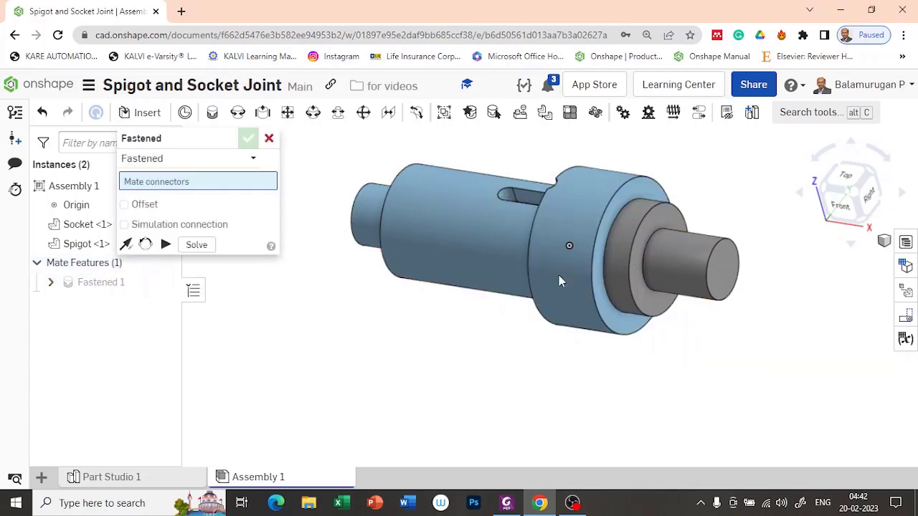
{"action": "left_click", "coordinate": [269, 138]}
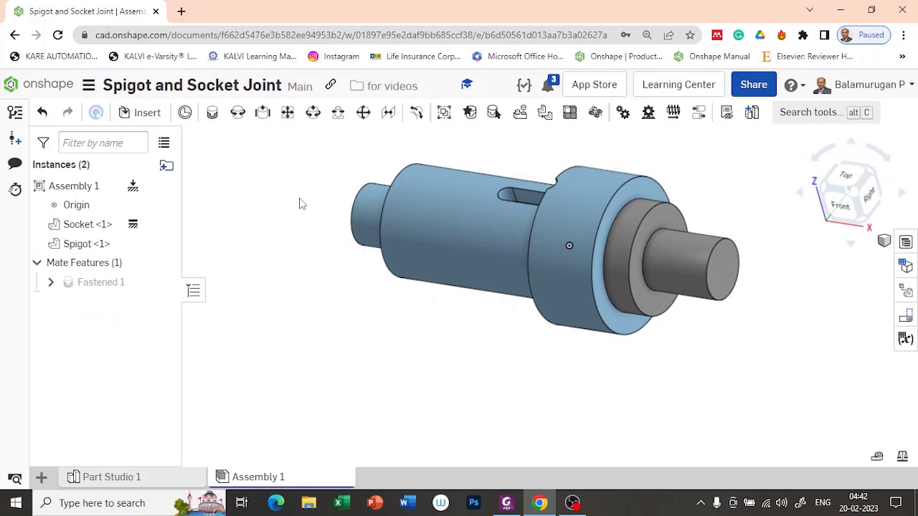
Insert the Cotter from Part Studio 1 and drag it left out of the slot.
{"action": "left_click", "coordinate": [149, 113]}
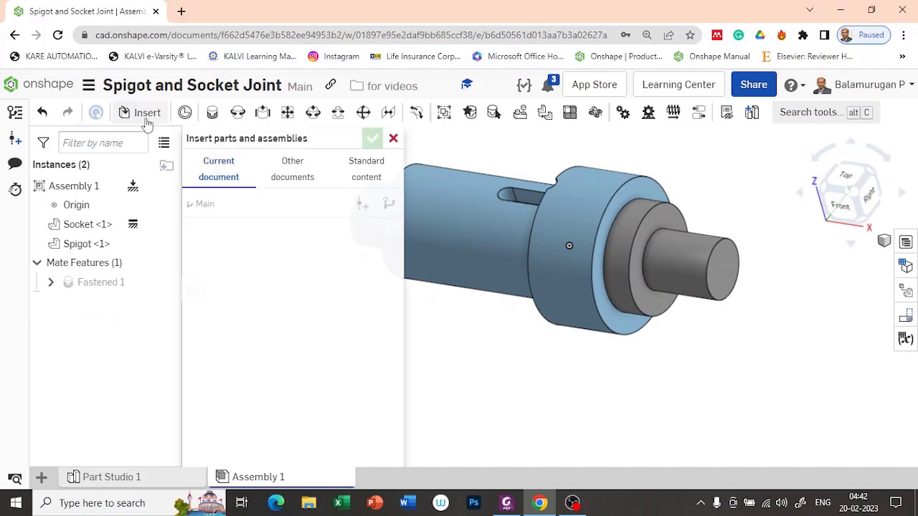
{"action": "left_click", "coordinate": [270, 355]}
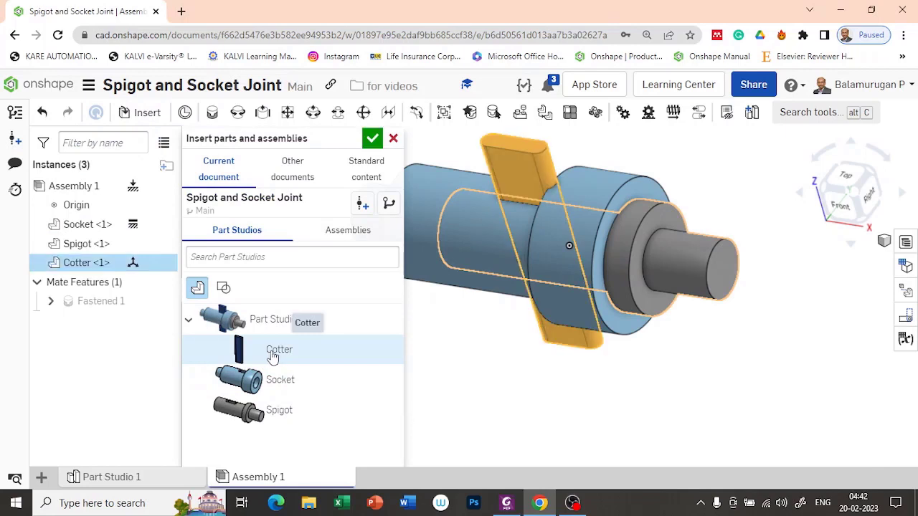
{"action": "left_click", "coordinate": [373, 138]}
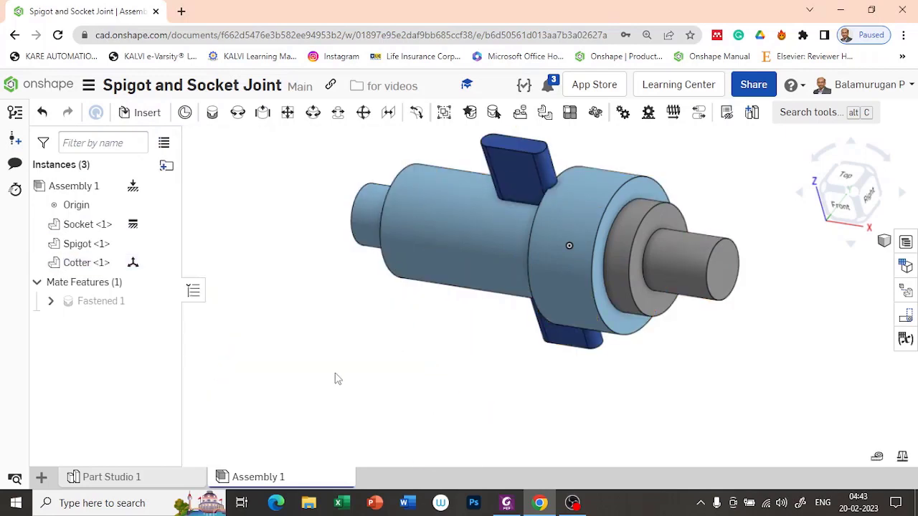
{"action": "right_click_drag", "start_coordinate": [354, 393], "coordinate": [371, 375]}
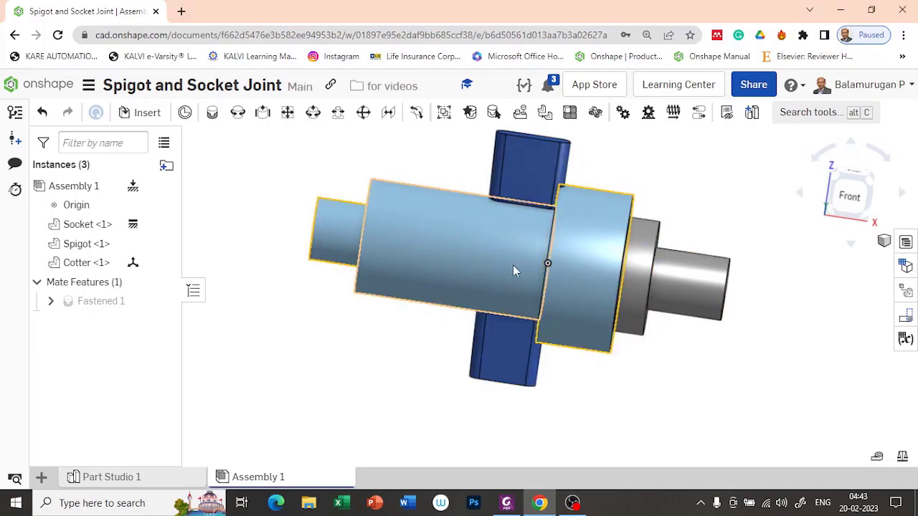
{"action": "key", "text": "shift+7"}
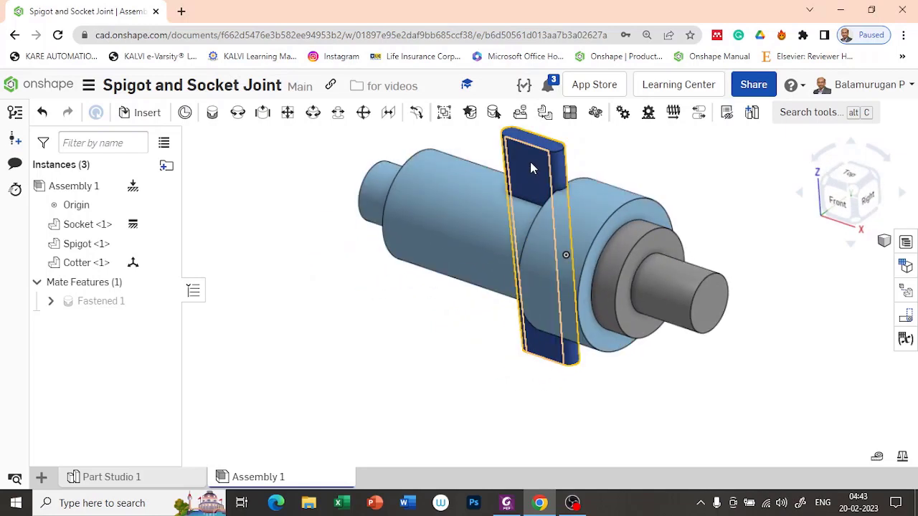
{"action": "left_click_drag", "start_coordinate": [530, 167], "coordinate": [304, 334]}
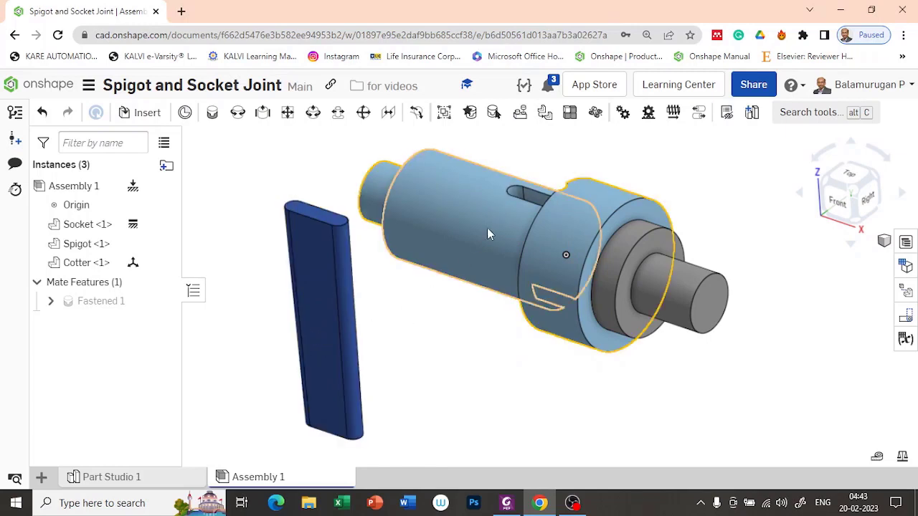
Begin Fastened 2 and inspect the cotter and socket from several angles.
{"action": "left_click", "coordinate": [212, 115]}
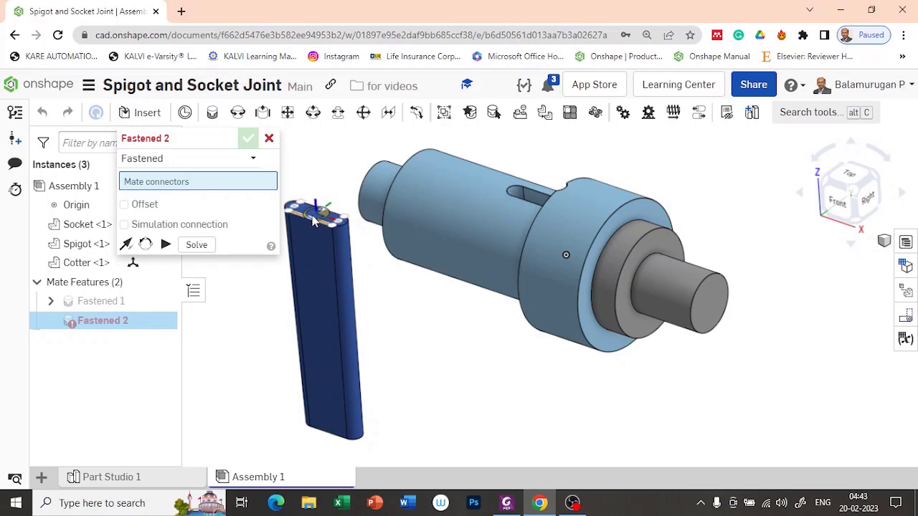
{"action": "scroll", "coordinate": [310, 217], "scroll_direction": "up", "scroll_amount": 5}
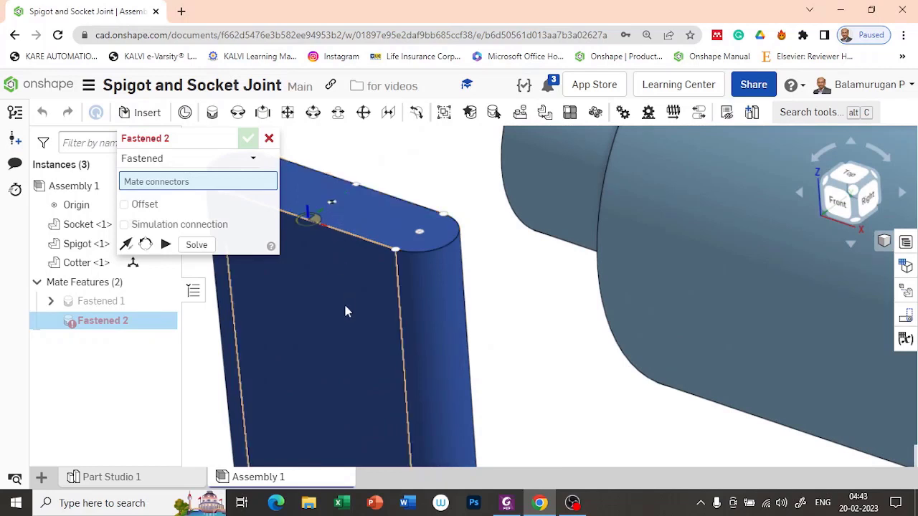
{"action": "scroll", "coordinate": [358, 370], "scroll_direction": "down", "scroll_amount": 6}
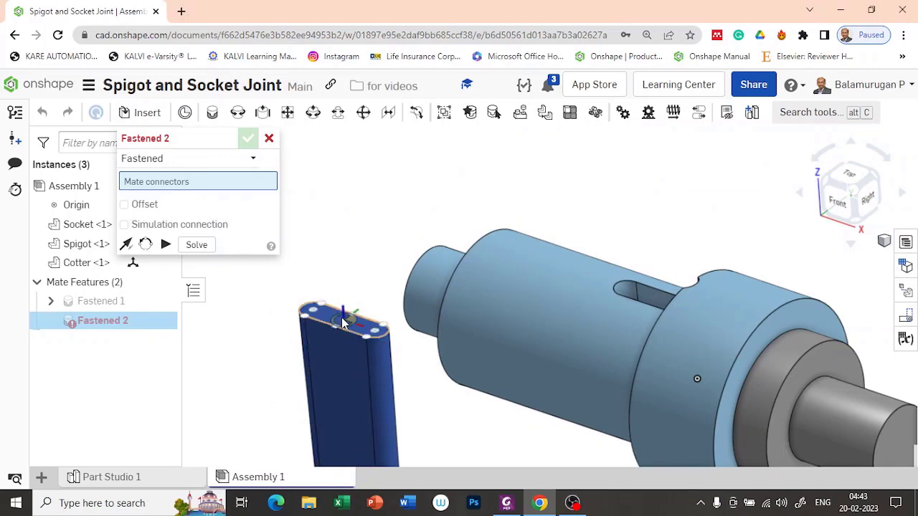
{"action": "scroll", "coordinate": [344, 322], "scroll_direction": "down", "scroll_amount": 4}
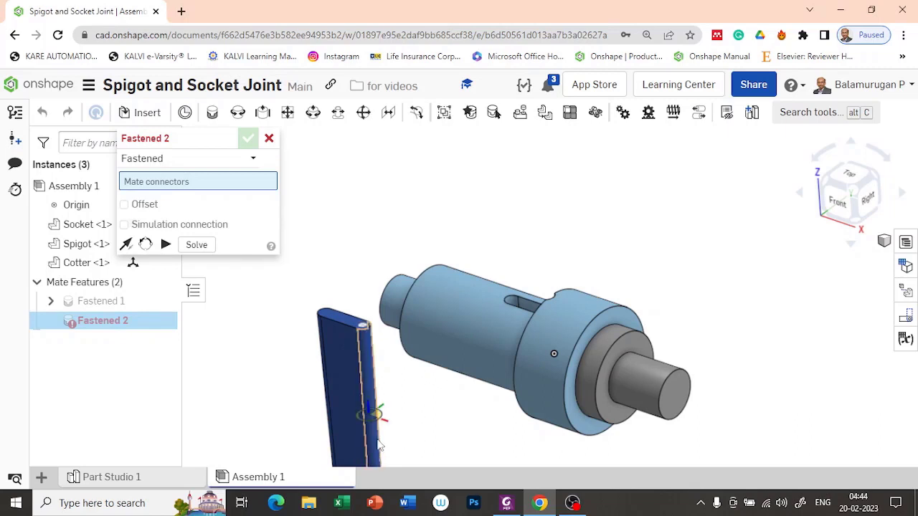
{"action": "scroll", "coordinate": [379, 434], "scroll_direction": "down", "scroll_amount": 3}
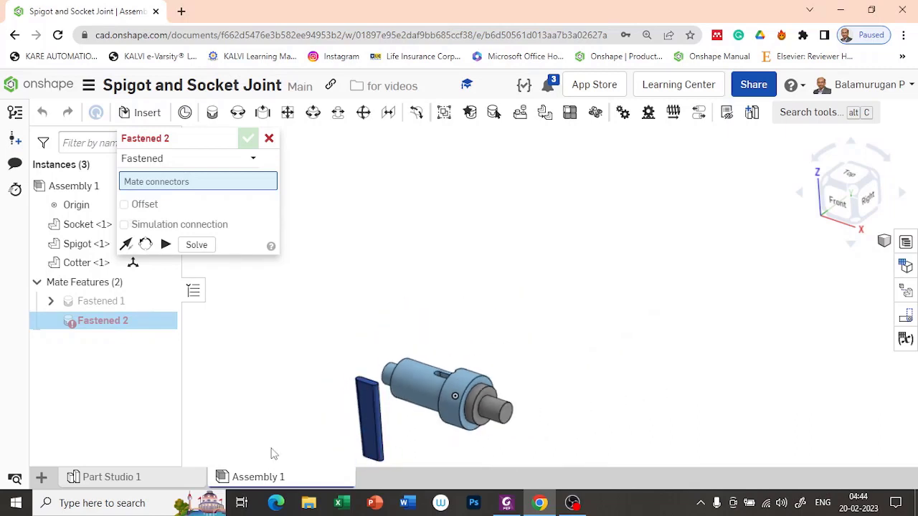
{"action": "mouse_move", "coordinate": [279, 423]}
{"action": "right_mouse_down"}
{"action": "mouse_move", "coordinate": [328, 379]}
{"action": "mouse_move", "coordinate": [282, 404]}
{"action": "mouse_move", "coordinate": [296, 404]}
{"action": "mouse_move", "coordinate": [271, 426]}
{"action": "right_mouse_up"}
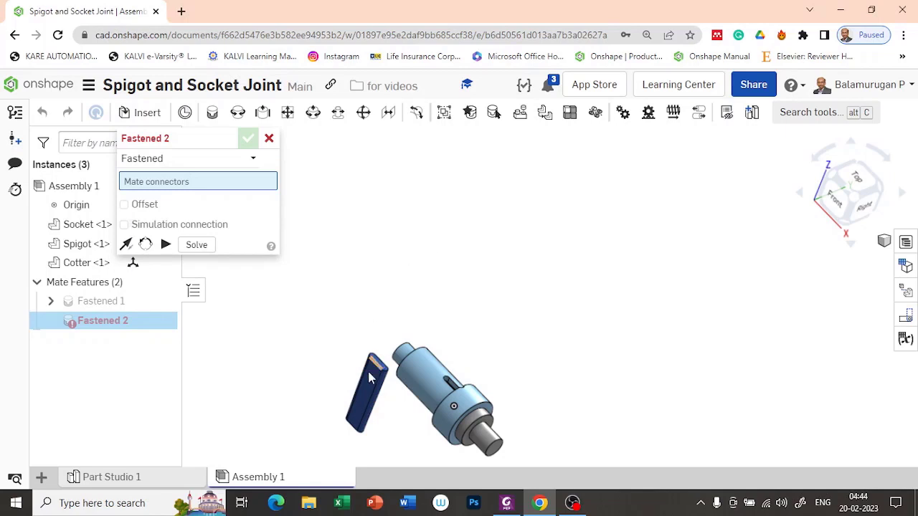
{"action": "mouse_move", "coordinate": [461, 301]}
{"action": "right_mouse_down"}
{"action": "mouse_move", "coordinate": [505, 300]}
{"action": "mouse_move", "coordinate": [455, 317]}
{"action": "mouse_move", "coordinate": [465, 296]}
{"action": "right_mouse_up"}
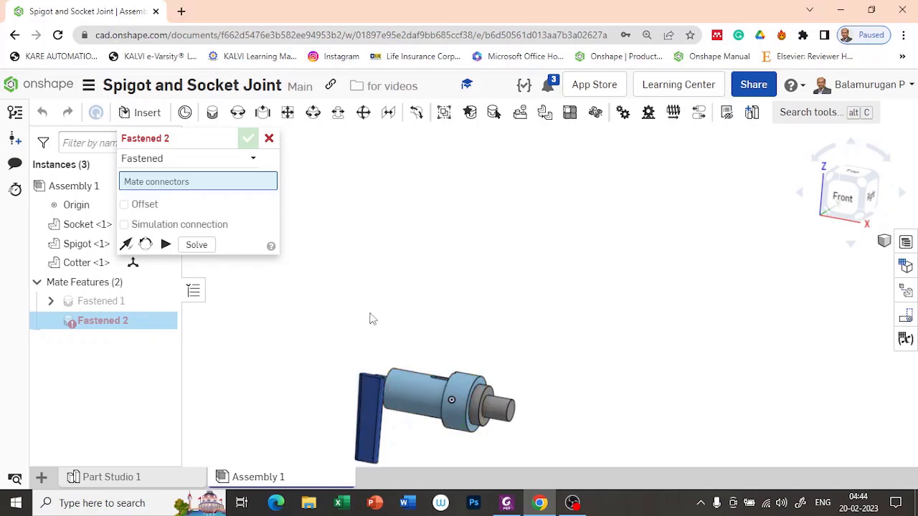
{"action": "scroll", "coordinate": [369, 363], "scroll_direction": "up", "scroll_amount": 3}
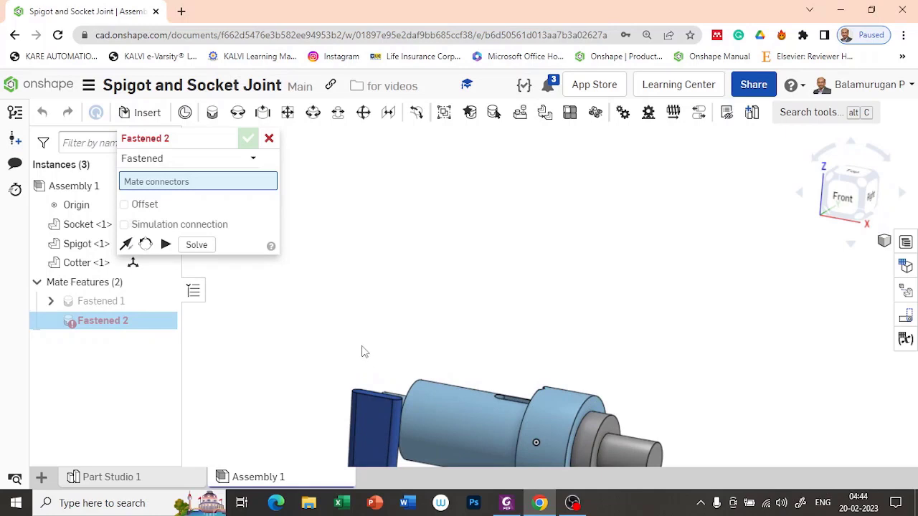
{"action": "middle_click_drag", "start_coordinate": [357, 361], "coordinate": [383, 212]}
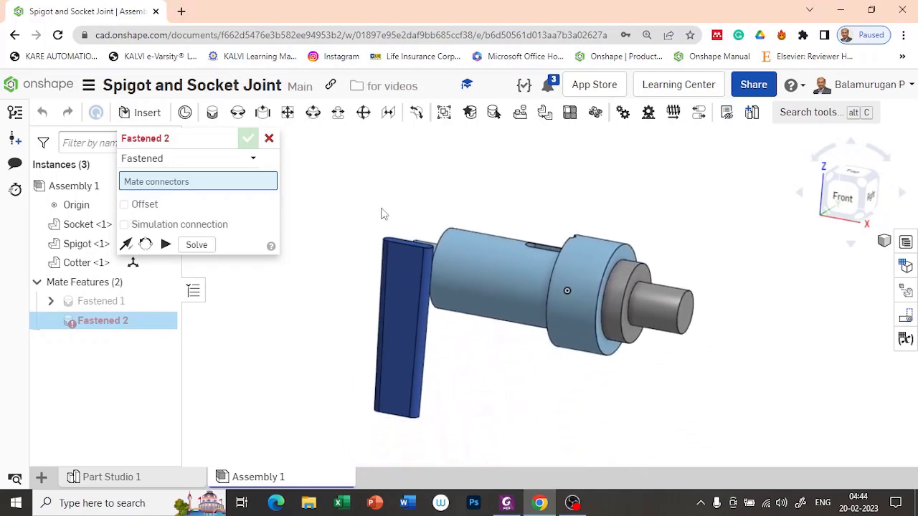
{"action": "right_click_drag", "start_coordinate": [519, 200], "coordinate": [500, 222]}
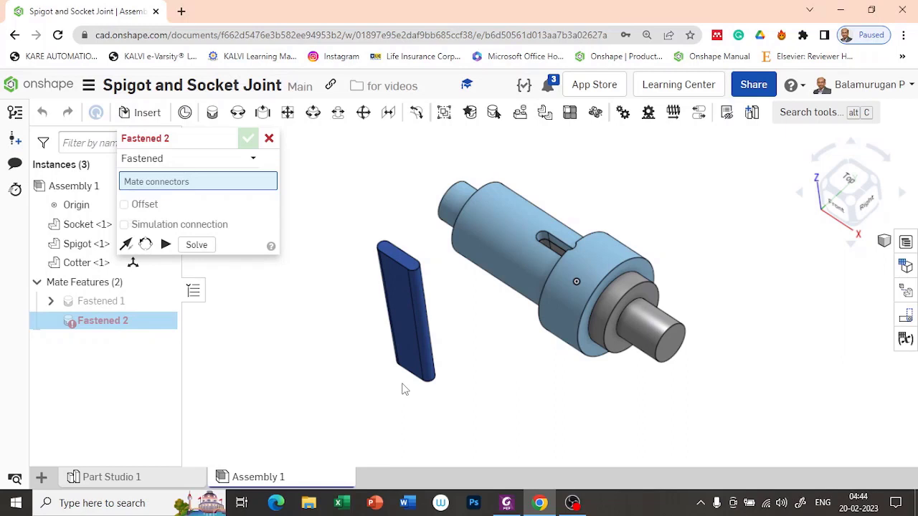
{"action": "right_click_drag", "start_coordinate": [374, 402], "coordinate": [395, 379]}
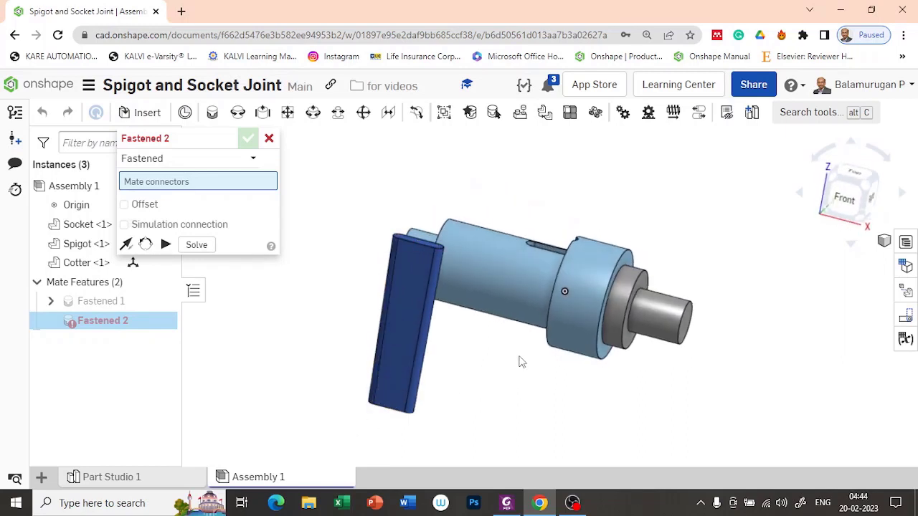
{"action": "right_click_drag", "start_coordinate": [522, 362], "coordinate": [504, 388]}
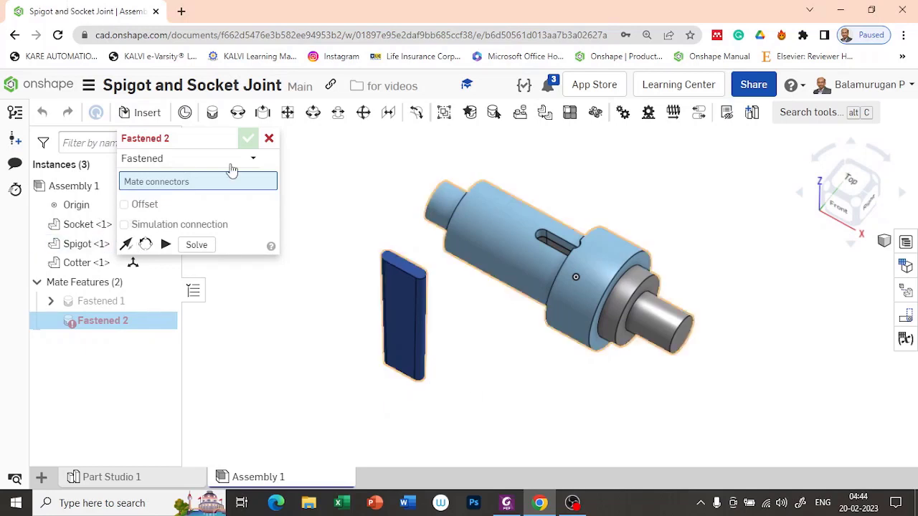
Cancel the empty Fastened 2 mate, keeping only Fastened 1, and orbit around the cotter.
{"action": "left_click", "coordinate": [268, 137]}
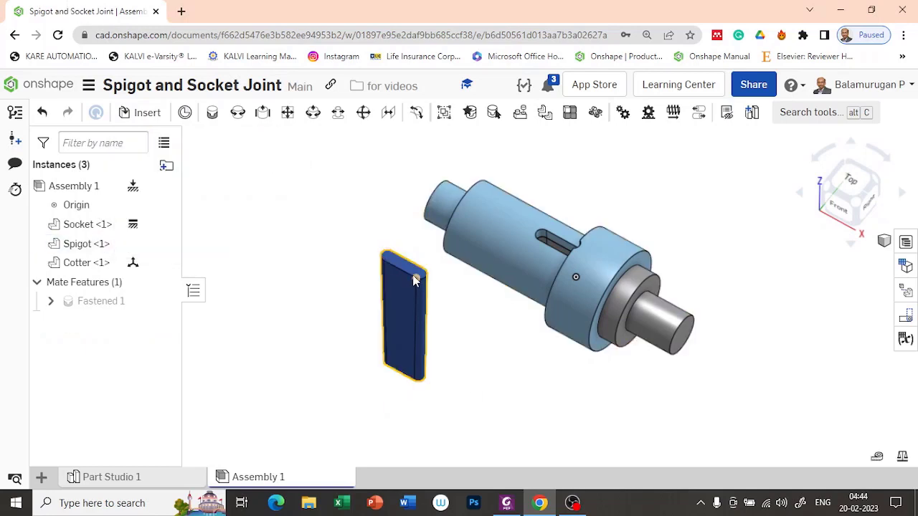
{"action": "scroll", "coordinate": [385, 367], "scroll_direction": "up", "scroll_amount": 2}
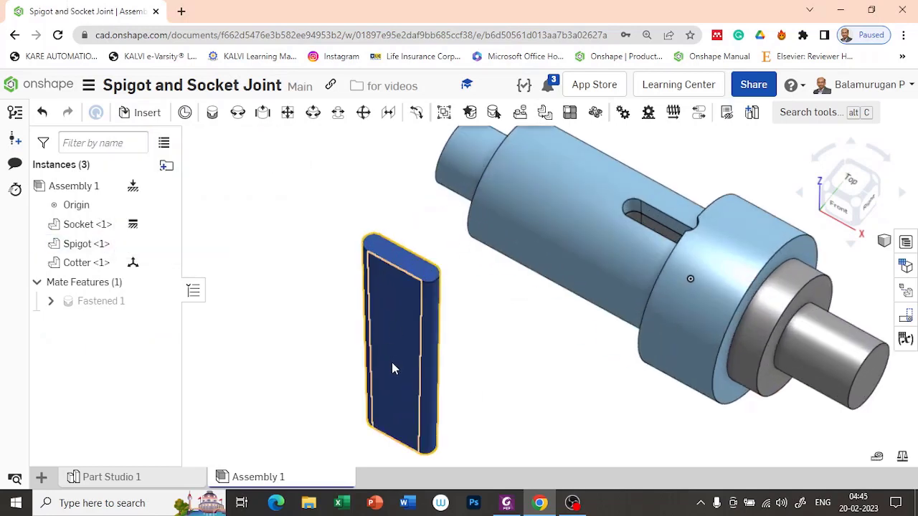
{"action": "right_click_drag", "start_coordinate": [592, 379], "coordinate": [633, 256]}
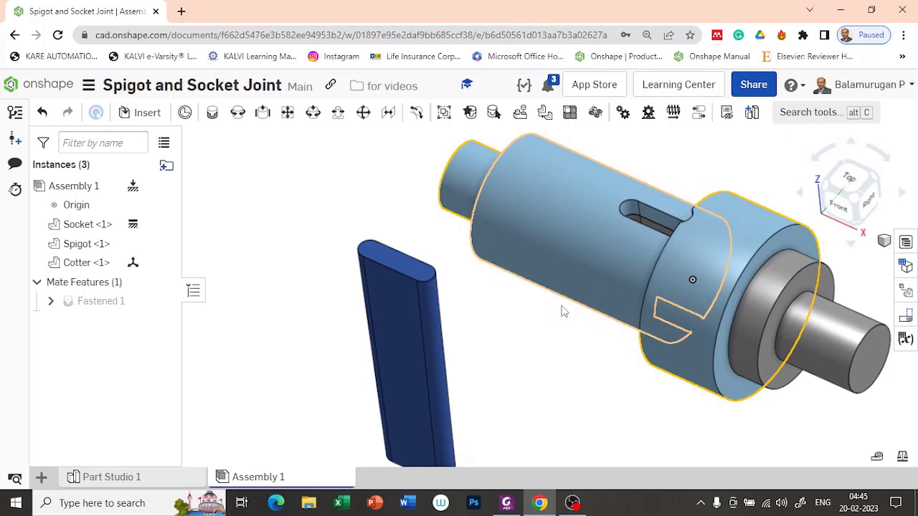
{"action": "right_click_drag", "start_coordinate": [467, 350], "coordinate": [495, 378]}
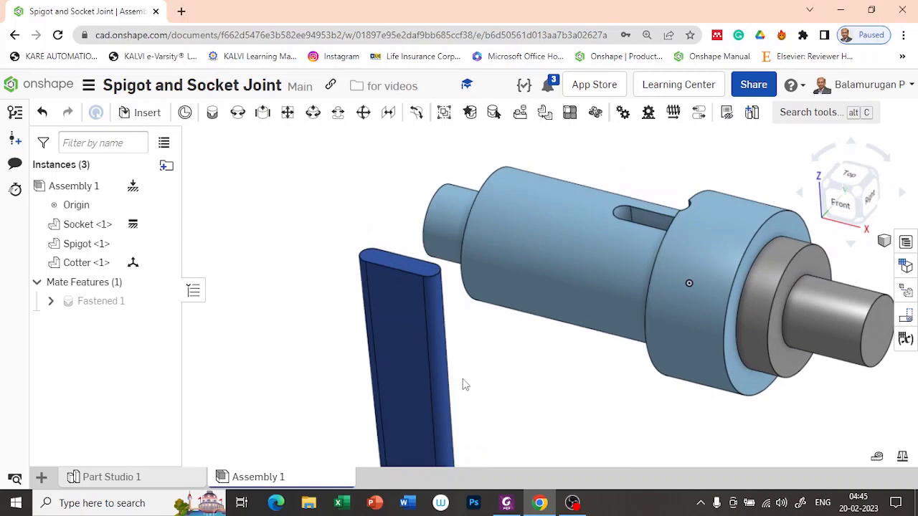
Start a mate connector with its origin on the cotter's top face.
{"action": "left_click", "coordinate": [184, 113]}
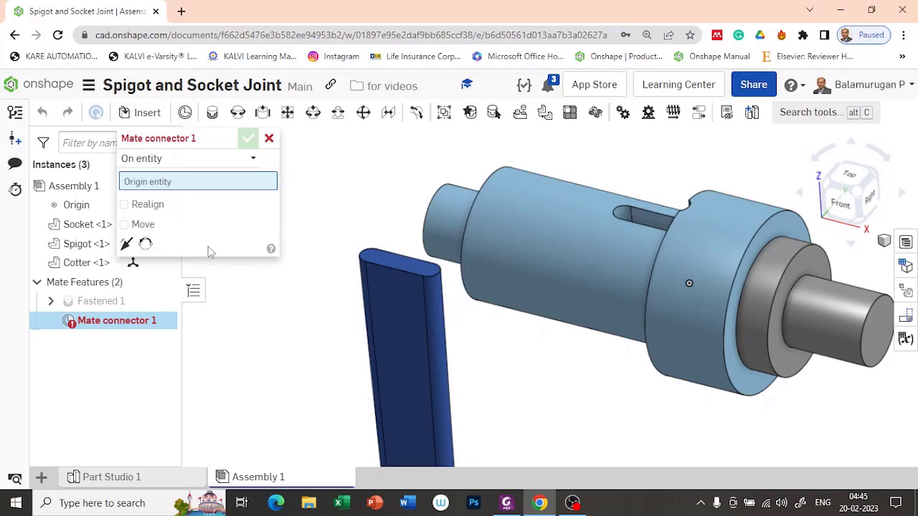
{"action": "right_click_drag", "start_coordinate": [287, 237], "coordinate": [290, 260]}
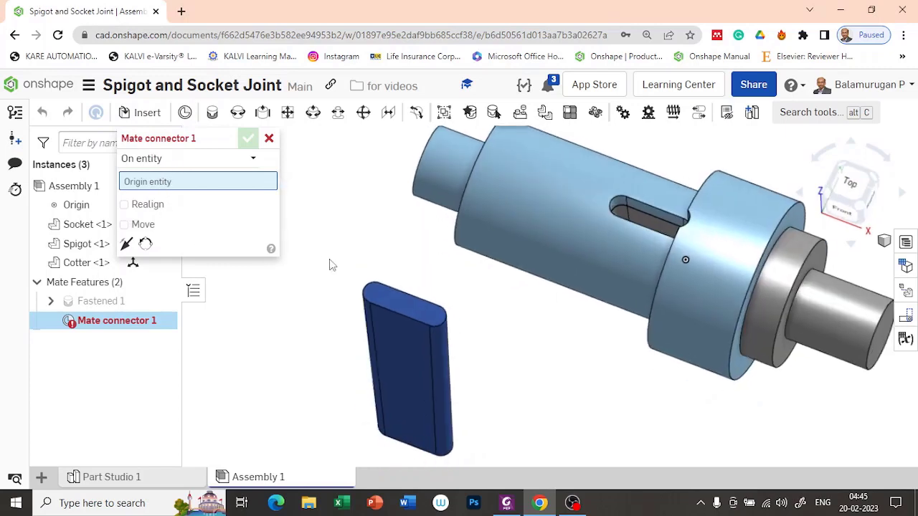
{"action": "scroll", "coordinate": [402, 309], "scroll_direction": "up", "scroll_amount": 5}
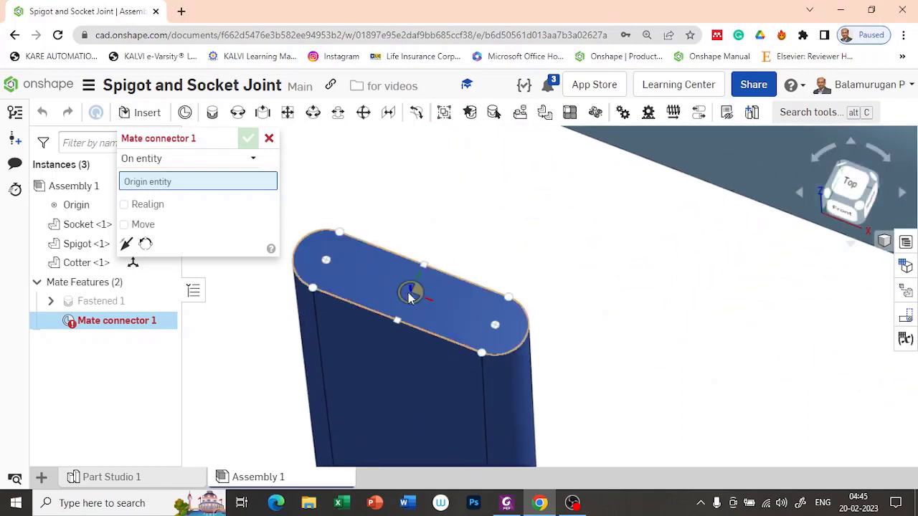
{"action": "left_click", "coordinate": [410, 297]}
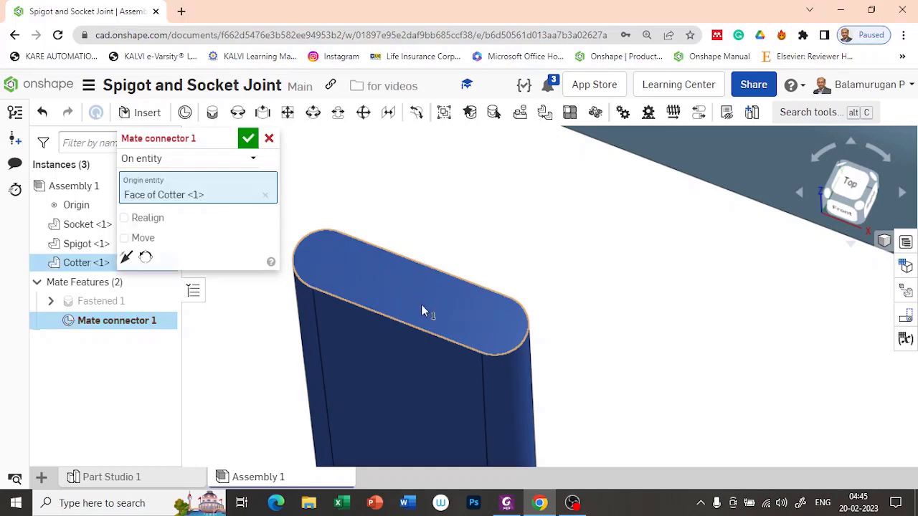
{"action": "right_click_drag", "start_coordinate": [578, 379], "coordinate": [582, 341]}
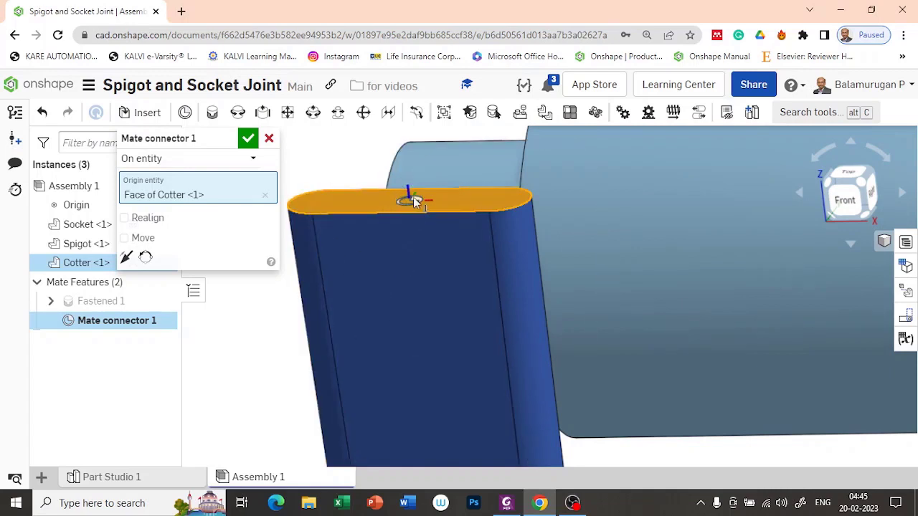
{"action": "scroll", "coordinate": [412, 308], "scroll_direction": "down", "scroll_amount": 5}
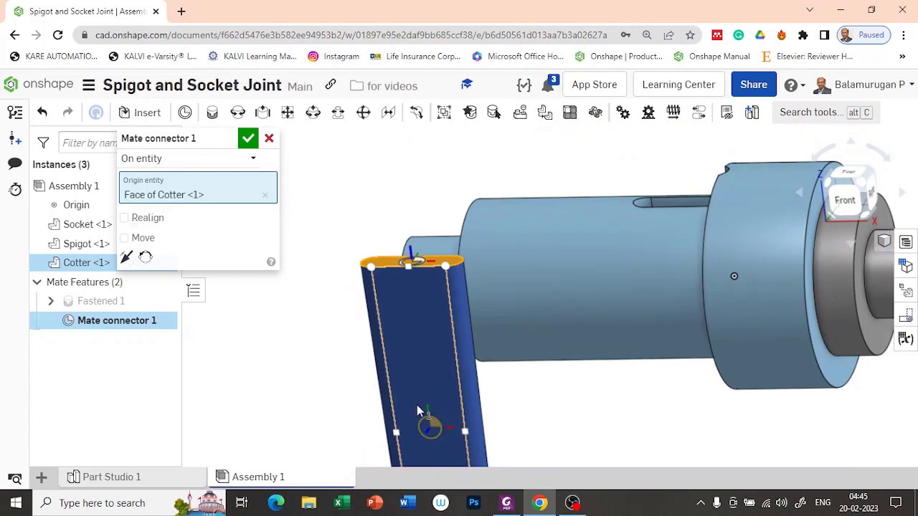
Offset the connector -50 mm in Z and confirm it as Mate connector 1.
{"action": "left_click", "coordinate": [124, 238]}
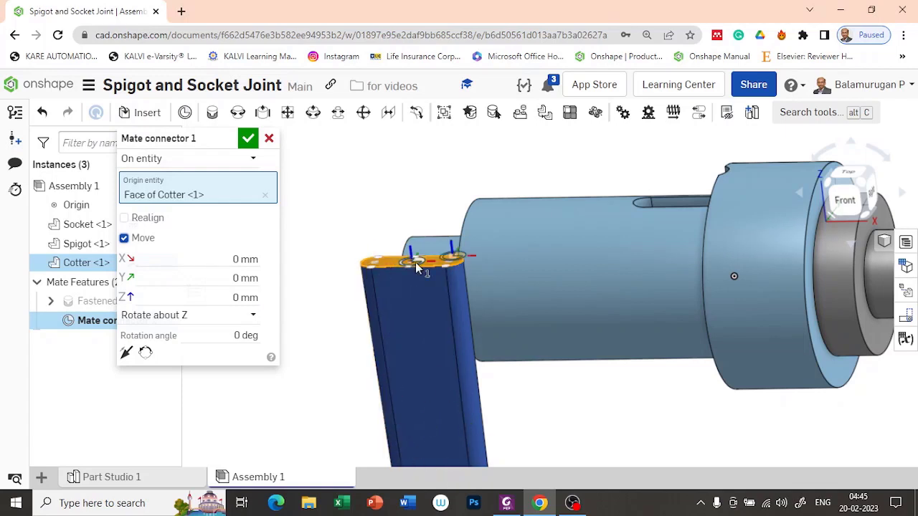
{"action": "left_click", "coordinate": [252, 296]}
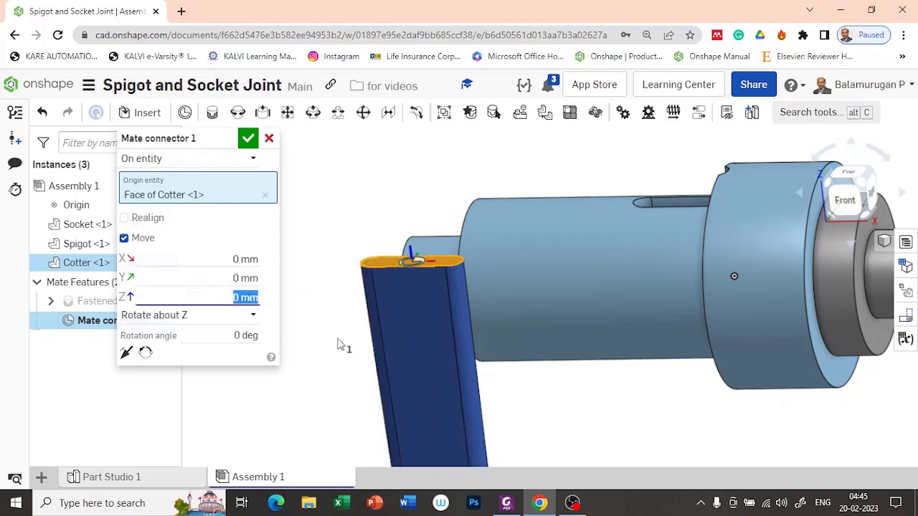
{"action": "type", "text": "-50"}
{"action": "key", "text": "Return"}
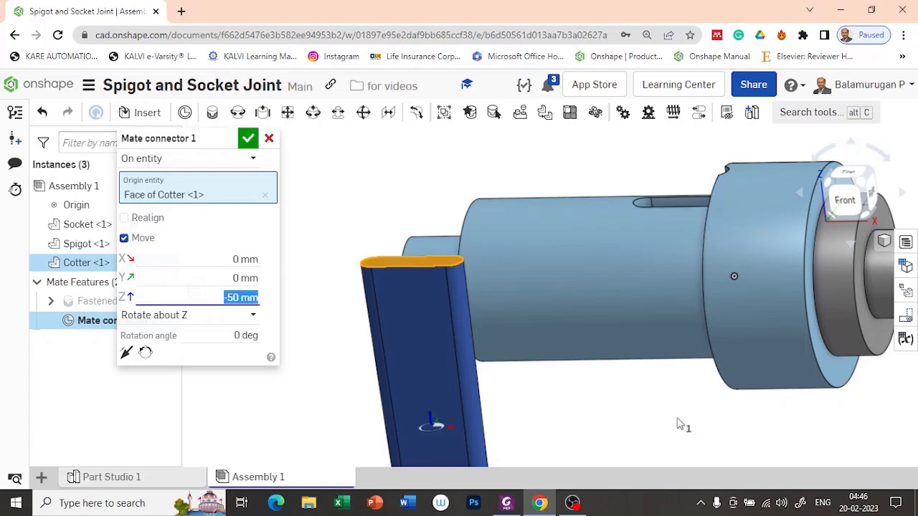
{"action": "right_click_drag", "start_coordinate": [677, 420], "coordinate": [661, 426]}
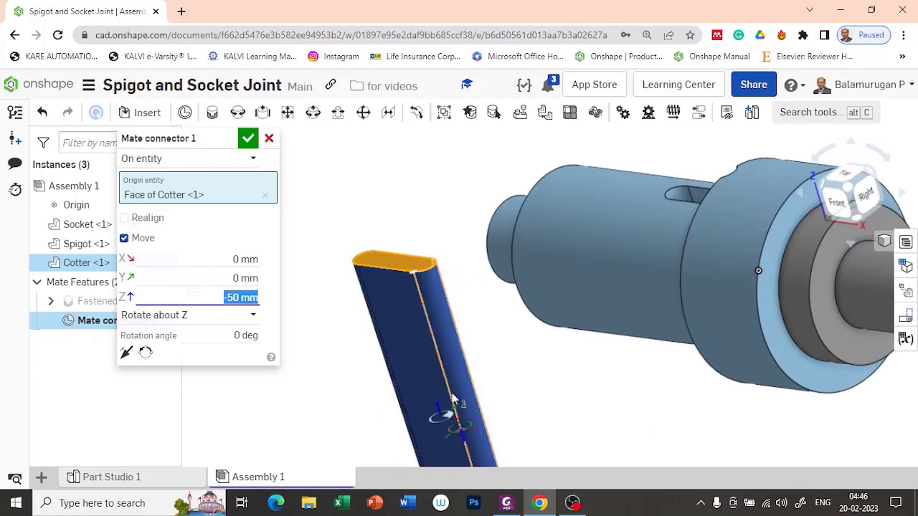
{"action": "left_click", "coordinate": [248, 139]}
{"action": "mouse_move", "coordinate": [307, 362]}
{"action": "right_mouse_down"}
{"action": "mouse_move", "coordinate": [315, 342]}
{"action": "mouse_move", "coordinate": [301, 334]}
{"action": "mouse_move", "coordinate": [297, 351]}
{"action": "right_mouse_up"}
{"action": "scroll", "coordinate": [300, 349], "scroll_direction": "down", "scroll_amount": 3}
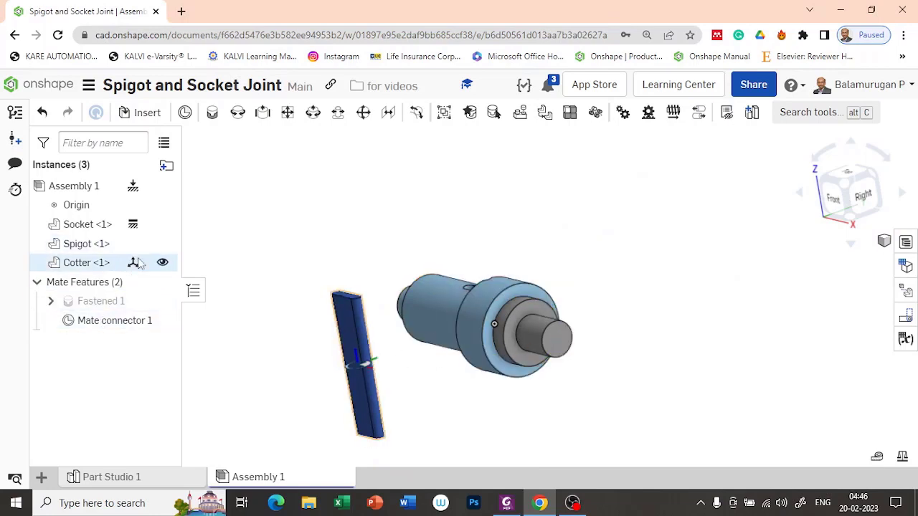
Hide Spigot <1> and begin Mate connector 2 for the socket.
{"action": "left_click", "coordinate": [161, 245]}
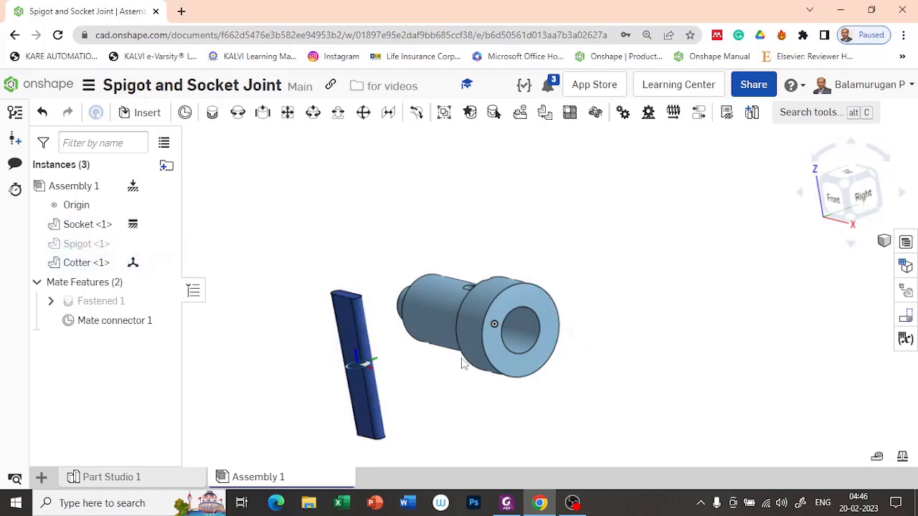
{"action": "right_click_drag", "start_coordinate": [461, 362], "coordinate": [466, 383]}
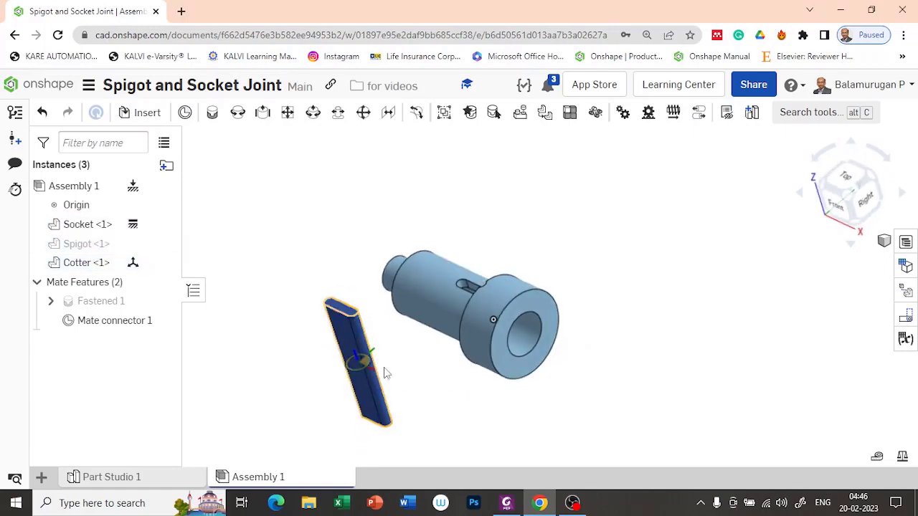
{"action": "right_click_drag", "start_coordinate": [531, 345], "coordinate": [587, 362]}
{"action": "mouse_move", "coordinate": [590, 372]}
{"action": "right_mouse_down"}
{"action": "mouse_move", "coordinate": [600, 375]}
{"action": "mouse_move", "coordinate": [595, 367]}
{"action": "right_mouse_up"}
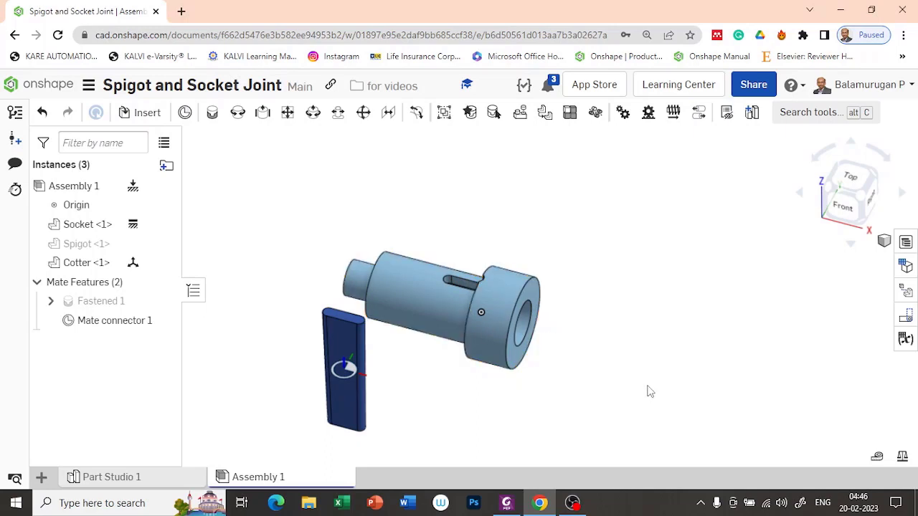
{"action": "mouse_move", "coordinate": [647, 389]}
{"action": "right_mouse_down"}
{"action": "mouse_move", "coordinate": [635, 364]}
{"action": "mouse_move", "coordinate": [642, 386]}
{"action": "right_mouse_up"}
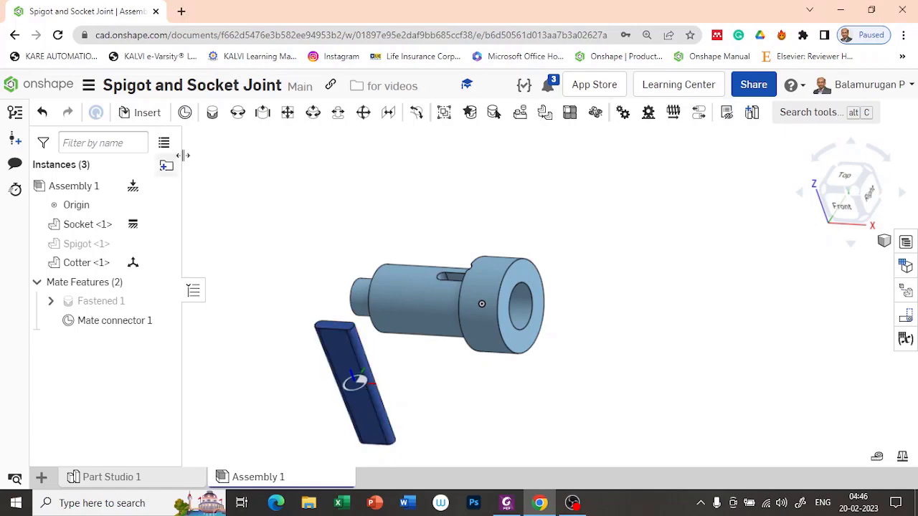
{"action": "left_click", "coordinate": [186, 112]}
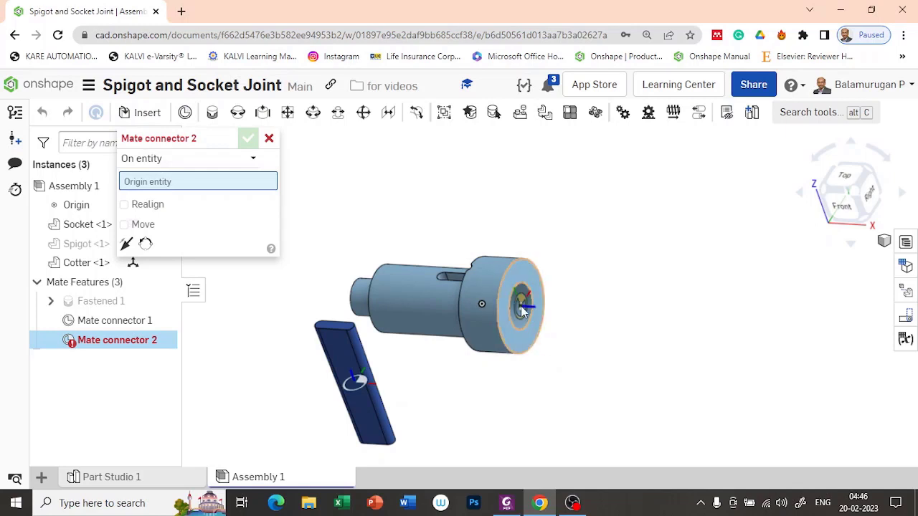
Anchor Mate connector 2's origin on the socket's end face and enable Move offsets.
{"action": "left_click", "coordinate": [522, 310]}
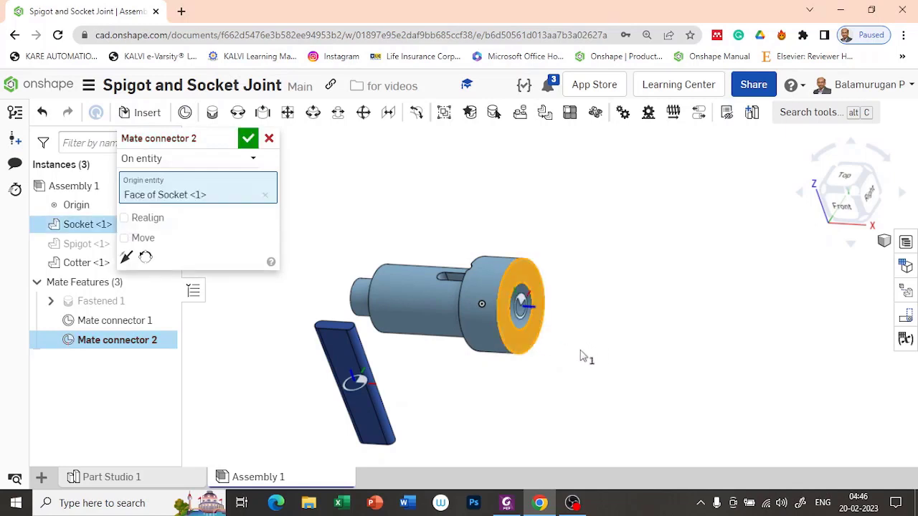
{"action": "mouse_move", "coordinate": [579, 362]}
{"action": "right_mouse_down"}
{"action": "mouse_move", "coordinate": [579, 338]}
{"action": "mouse_move", "coordinate": [588, 356]}
{"action": "mouse_move", "coordinate": [561, 382]}
{"action": "mouse_move", "coordinate": [594, 375]}
{"action": "mouse_move", "coordinate": [581, 364]}
{"action": "right_mouse_up"}
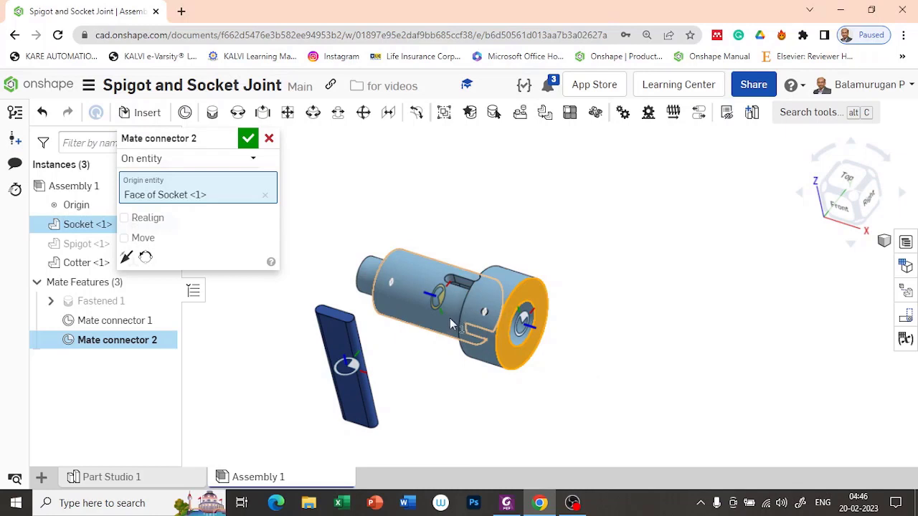
{"action": "left_click", "coordinate": [140, 239]}
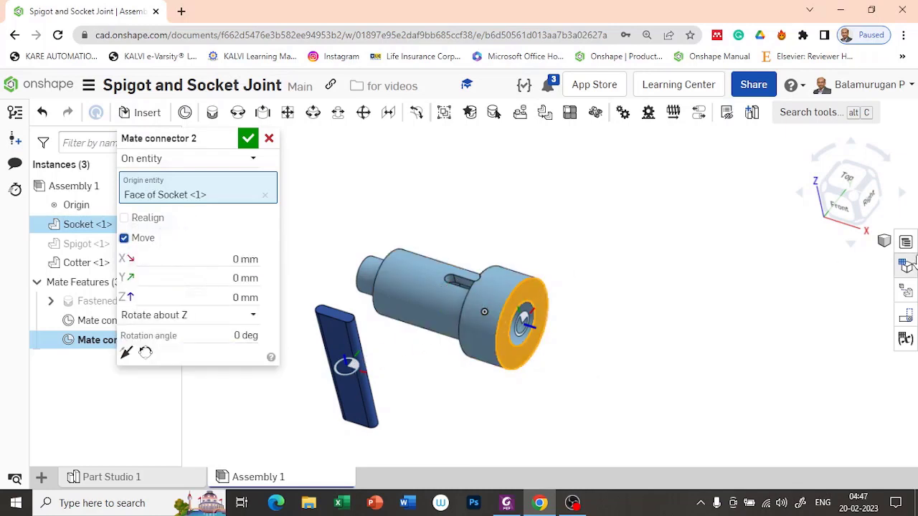
{"action": "left_click", "coordinate": [843, 210]}
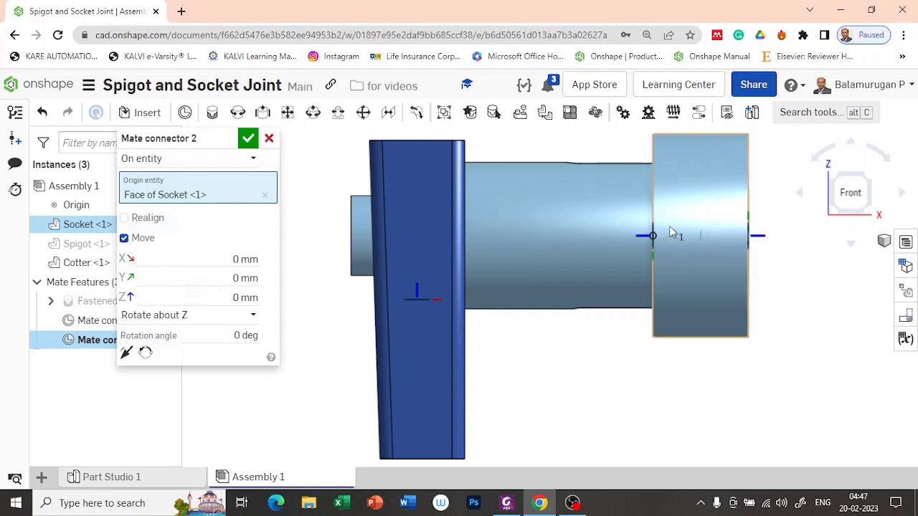
{"action": "right_click_drag", "start_coordinate": [669, 227], "coordinate": [659, 243]}
{"action": "scroll", "coordinate": [674, 223], "scroll_direction": "down", "scroll_amount": 4}
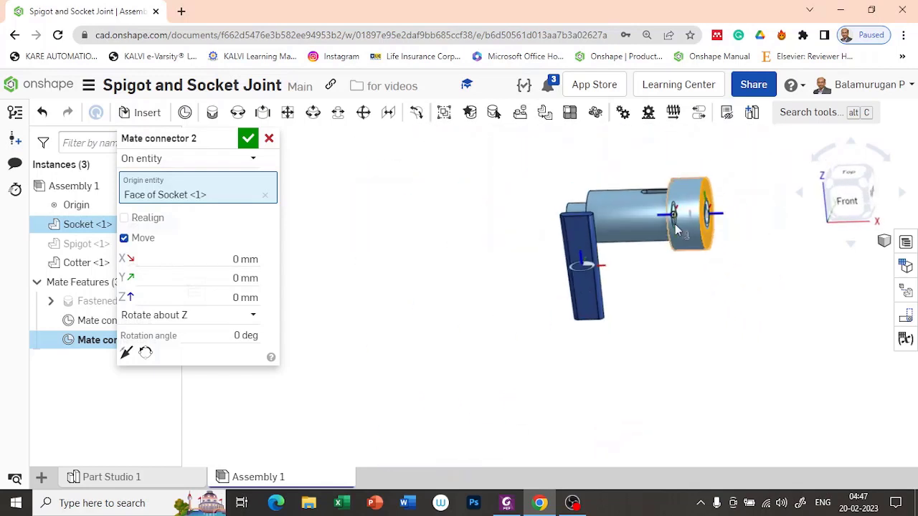
{"action": "mouse_move", "coordinate": [668, 299]}
{"action": "right_mouse_down"}
{"action": "mouse_move", "coordinate": [676, 311]}
{"action": "mouse_move", "coordinate": [667, 302]}
{"action": "right_mouse_up"}
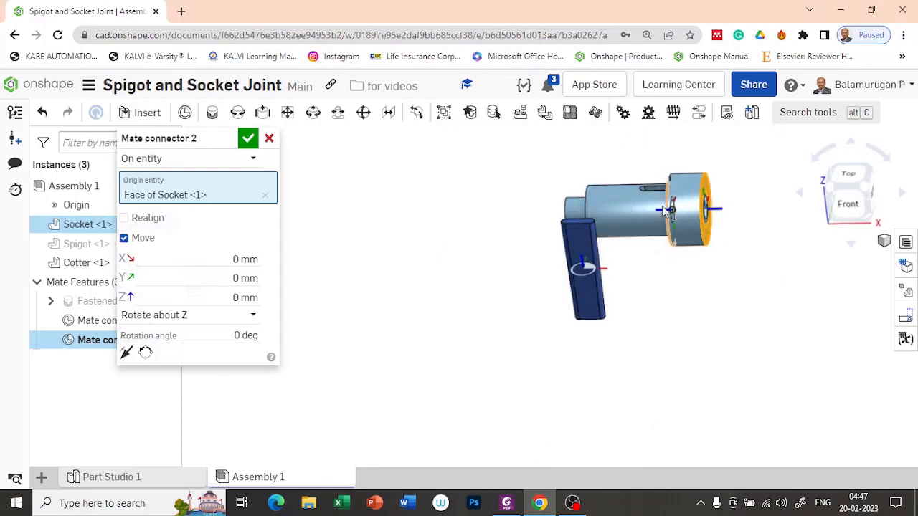
Offset the mate connector by -(28+15) = -43 mm along Z.
{"action": "left_click", "coordinate": [251, 297]}
{"action": "type", "text": "2"}
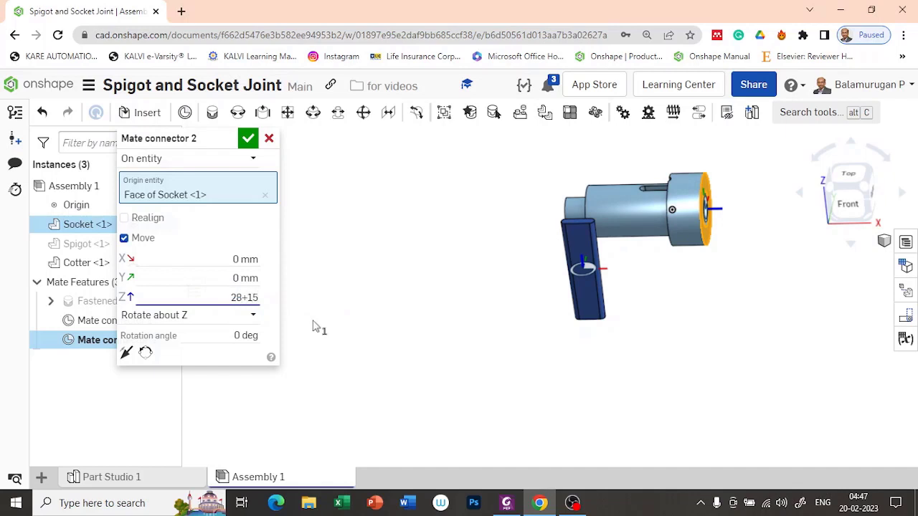
{"action": "type", "text": "8+15"}
{"action": "key", "text": "Return"}
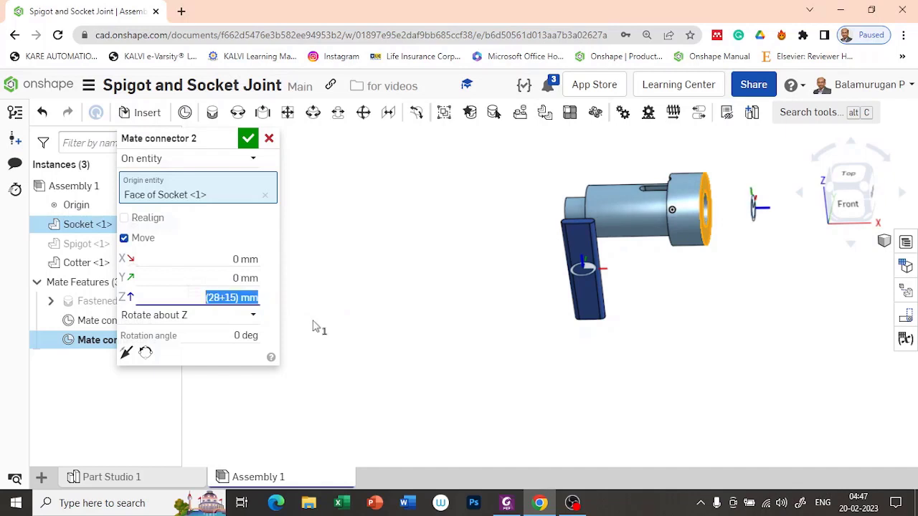
{"action": "left_click", "coordinate": [190, 297]}
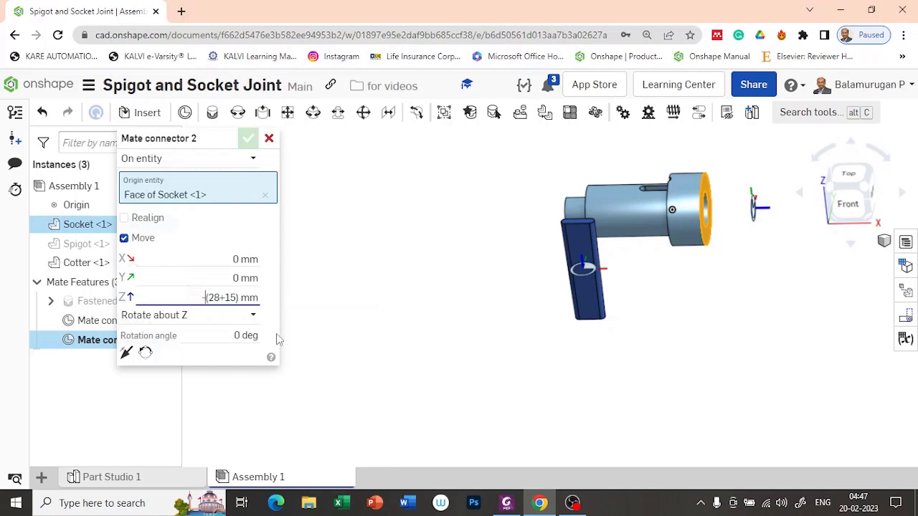
{"action": "key", "text": "Return"}
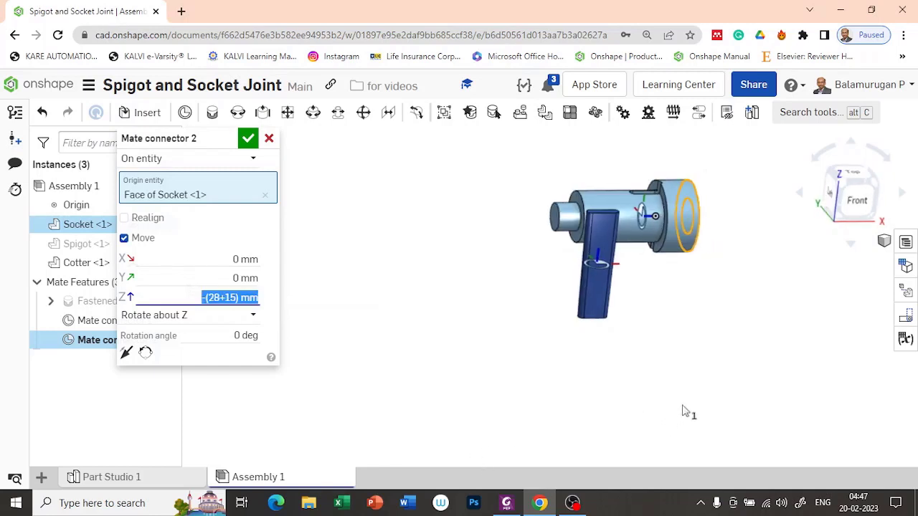
{"action": "right_click_drag", "start_coordinate": [661, 412], "coordinate": [666, 405]}
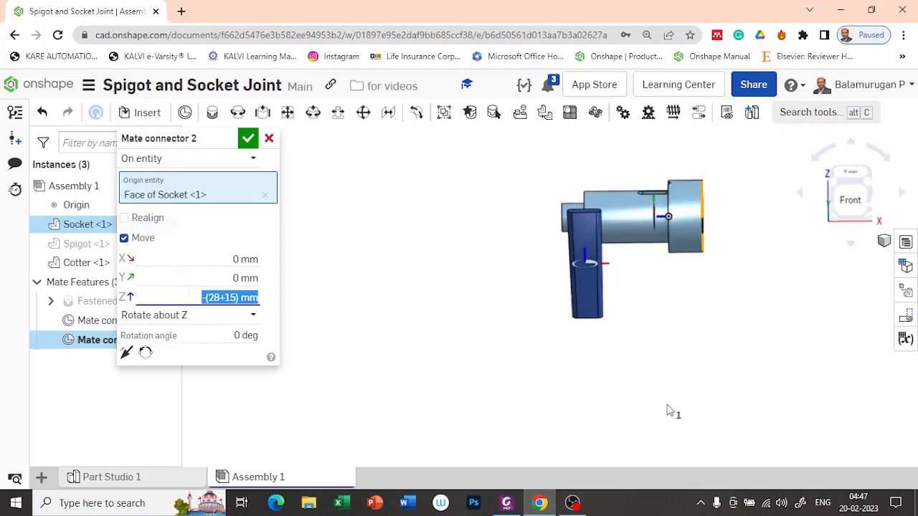
{"action": "scroll", "coordinate": [671, 301], "scroll_direction": "up", "scroll_amount": 3}
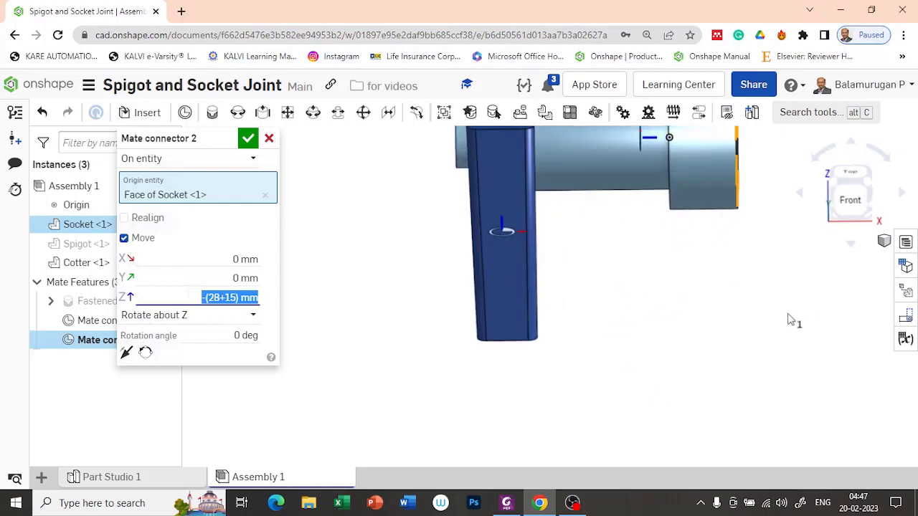
{"action": "scroll", "coordinate": [714, 381], "scroll_direction": "down", "scroll_amount": 3}
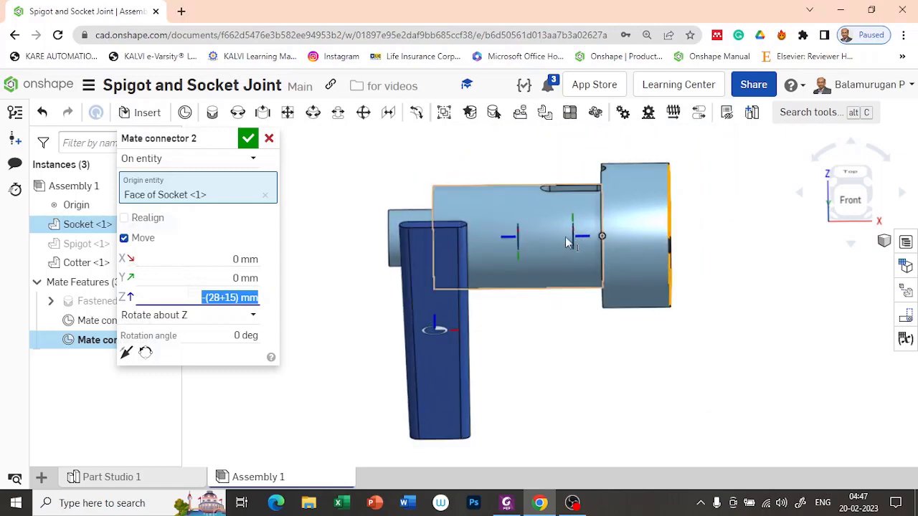
{"action": "right_click_drag", "start_coordinate": [756, 304], "coordinate": [742, 300]}
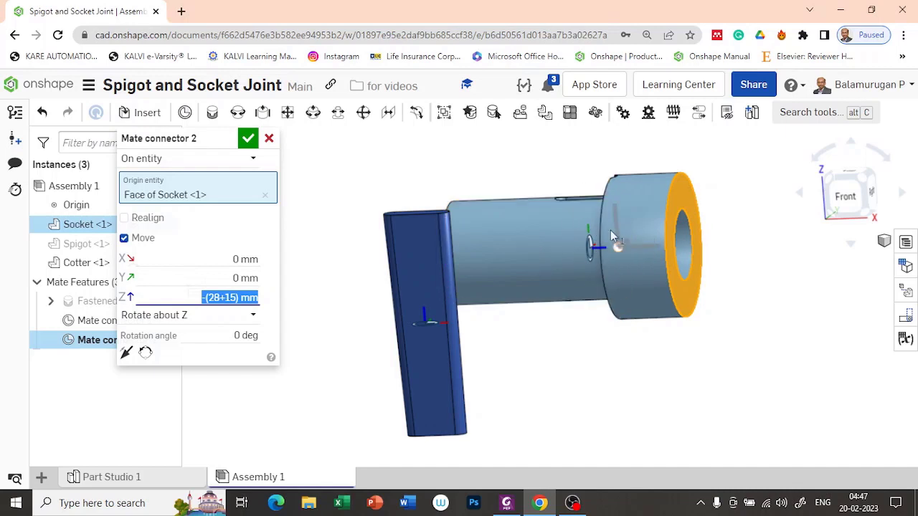
{"action": "right_click_drag", "start_coordinate": [613, 324], "coordinate": [616, 328]}
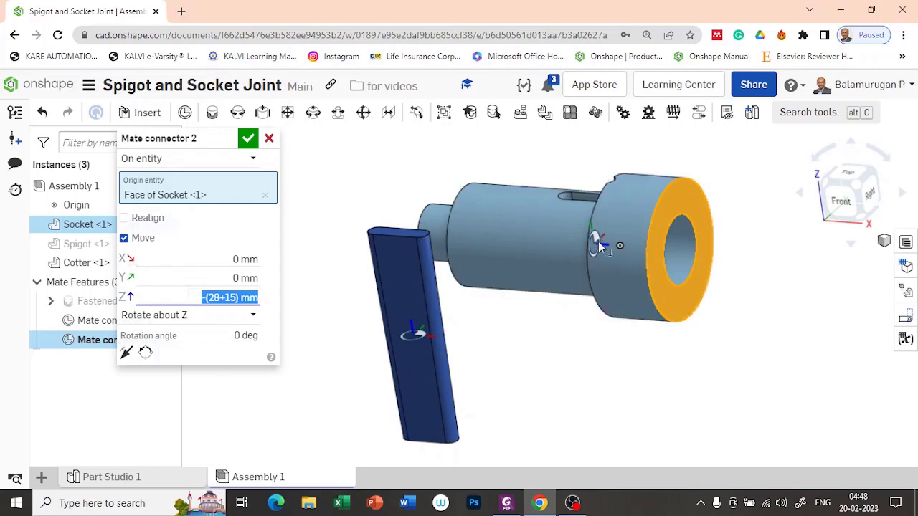
Rotate the connector 90 deg about the X axis and confirm it.
{"action": "left_click", "coordinate": [206, 325]}
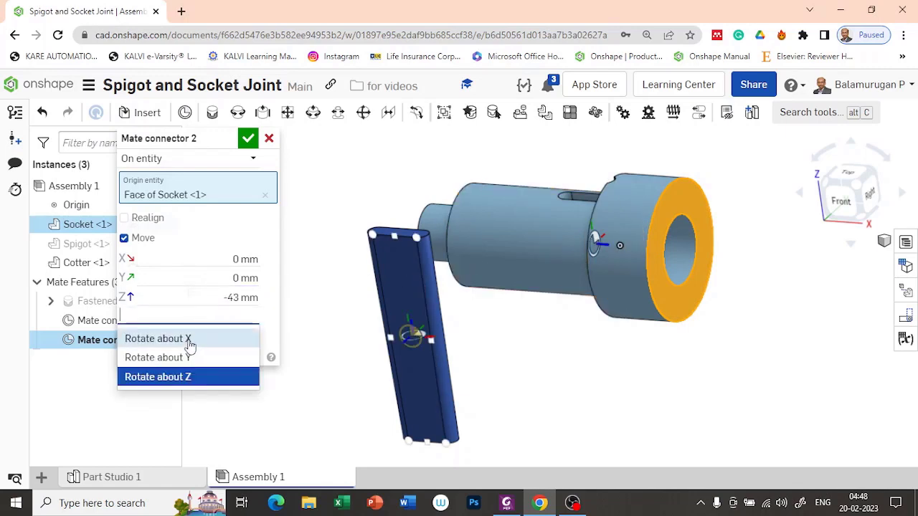
{"action": "left_click", "coordinate": [189, 342]}
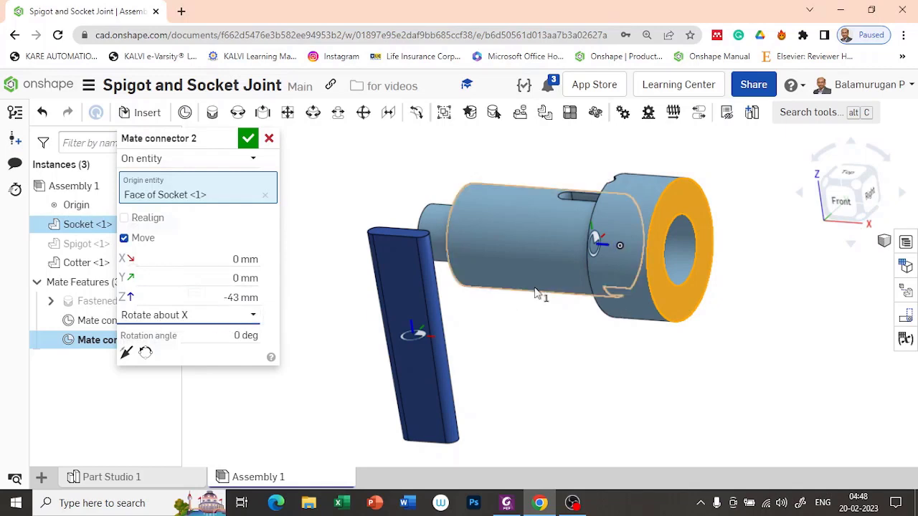
{"action": "left_click", "coordinate": [229, 336]}
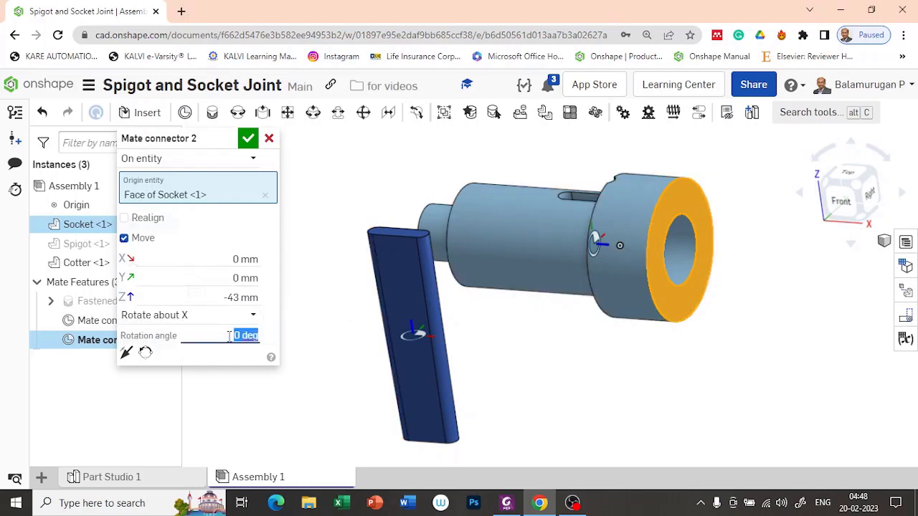
{"action": "key", "text": "Return"}
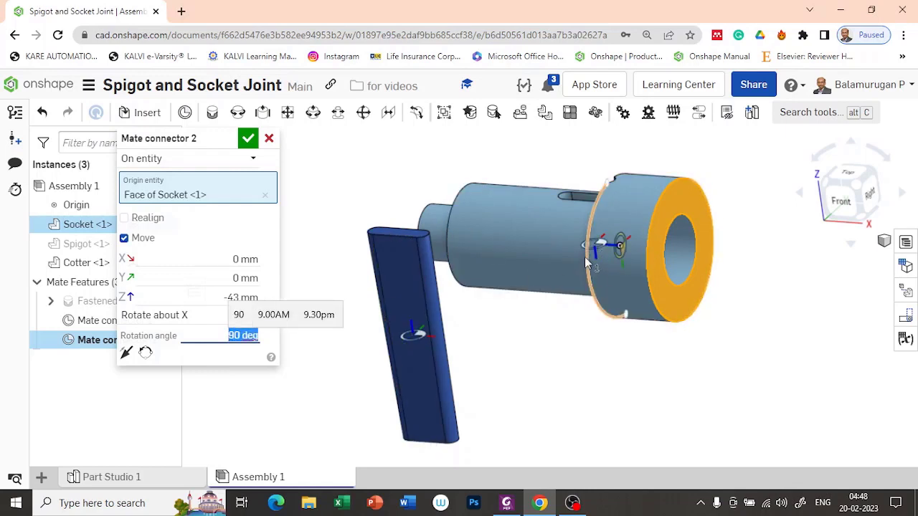
{"action": "left_click", "coordinate": [247, 139]}
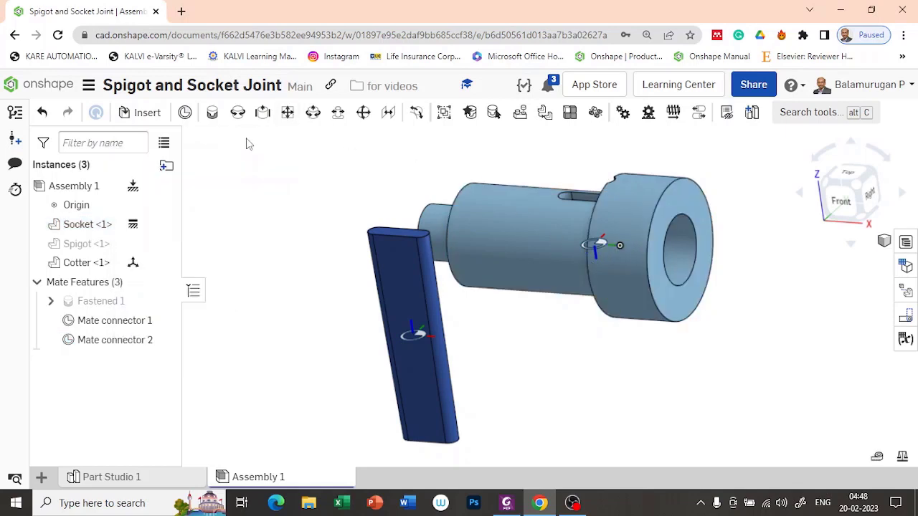
Fasten the Cotter's Mate connector 1 to the Socket's Mate connector 2.
{"action": "mouse_move", "coordinate": [536, 336]}
{"action": "right_mouse_down"}
{"action": "mouse_move", "coordinate": [549, 320]}
{"action": "mouse_move", "coordinate": [523, 324]}
{"action": "mouse_move", "coordinate": [527, 336]}
{"action": "right_mouse_up"}
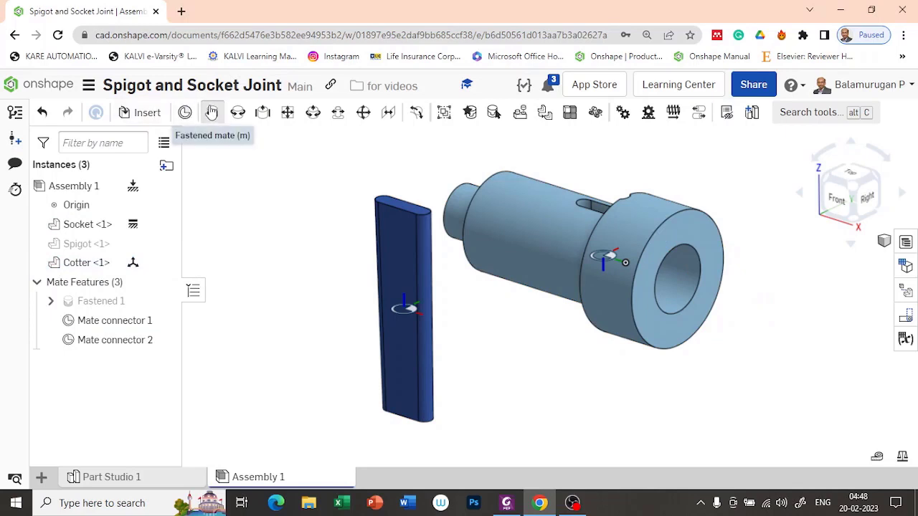
{"action": "left_click", "coordinate": [212, 111]}
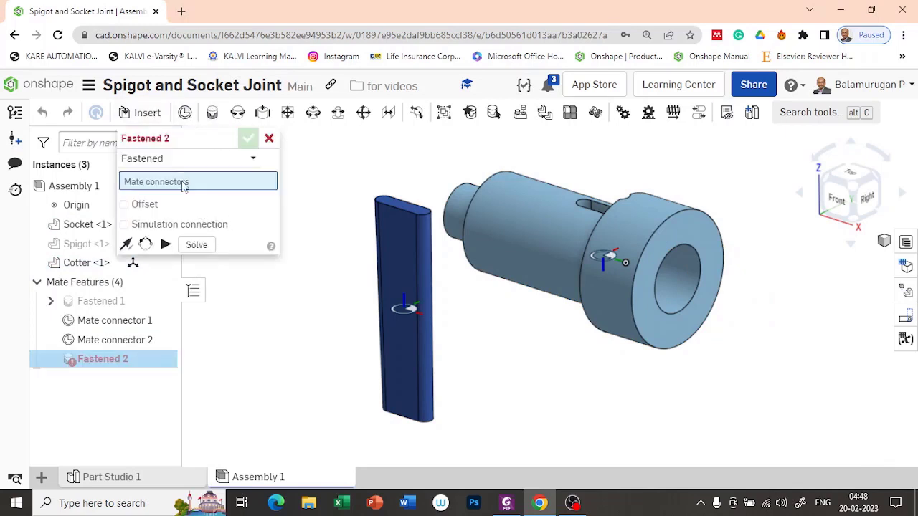
{"action": "left_click", "coordinate": [406, 310]}
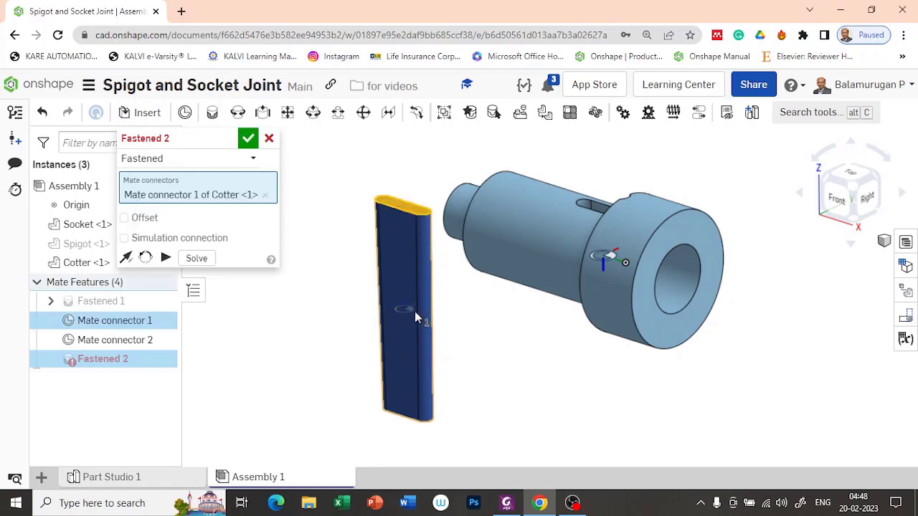
{"action": "left_click", "coordinate": [603, 256]}
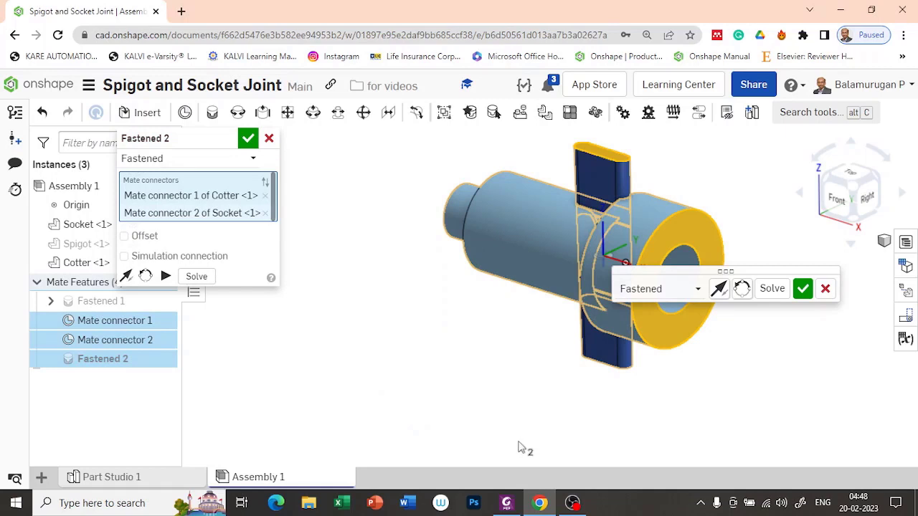
{"action": "right_click_drag", "start_coordinate": [462, 386], "coordinate": [494, 395]}
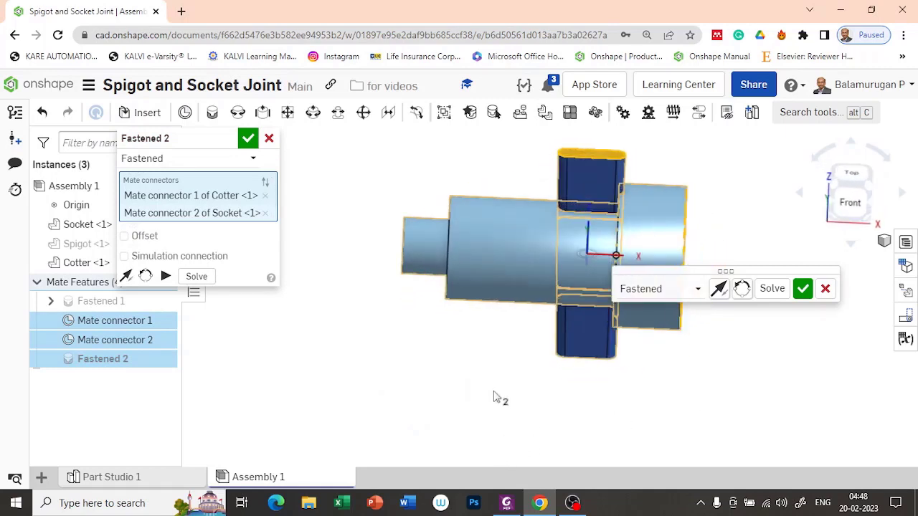
{"action": "left_click", "coordinate": [803, 289]}
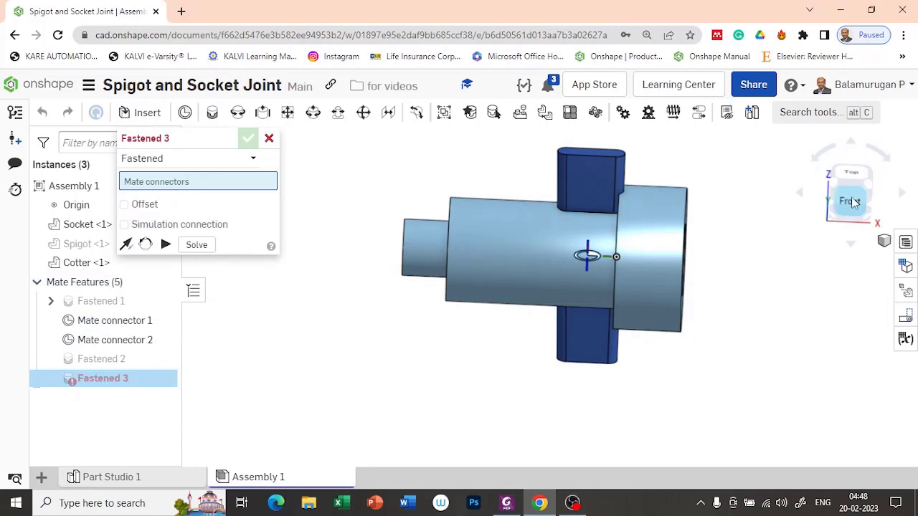
Cancel the Fastened 3 mate and show Spigot <1> again in the assembly.
{"action": "mouse_move", "coordinate": [778, 329]}
{"action": "right_mouse_down"}
{"action": "mouse_move", "coordinate": [741, 339]}
{"action": "mouse_move", "coordinate": [749, 353]}
{"action": "mouse_move", "coordinate": [760, 341]}
{"action": "mouse_move", "coordinate": [715, 310]}
{"action": "mouse_move", "coordinate": [756, 340]}
{"action": "mouse_move", "coordinate": [767, 323]}
{"action": "mouse_move", "coordinate": [772, 362]}
{"action": "mouse_move", "coordinate": [760, 378]}
{"action": "mouse_move", "coordinate": [754, 254]}
{"action": "mouse_move", "coordinate": [744, 234]}
{"action": "mouse_move", "coordinate": [754, 303]}
{"action": "mouse_move", "coordinate": [771, 335]}
{"action": "right_mouse_up"}
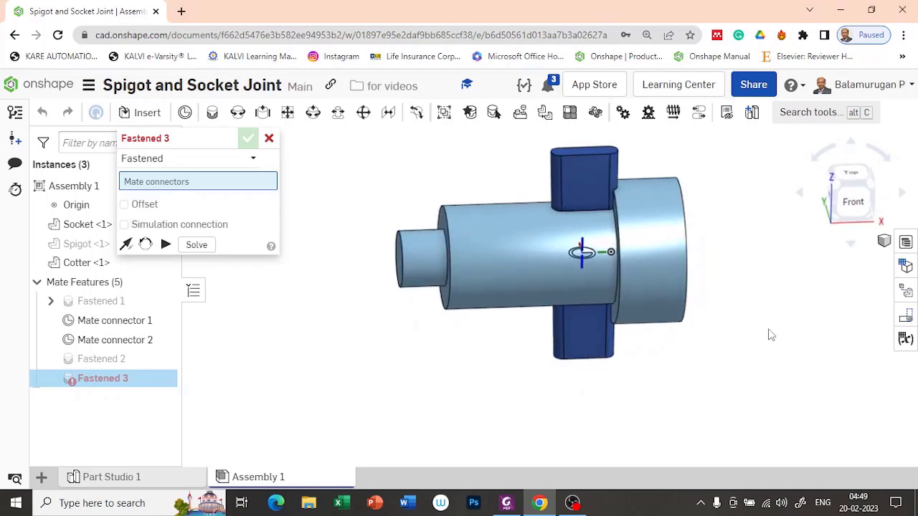
{"action": "left_click", "coordinate": [269, 138]}
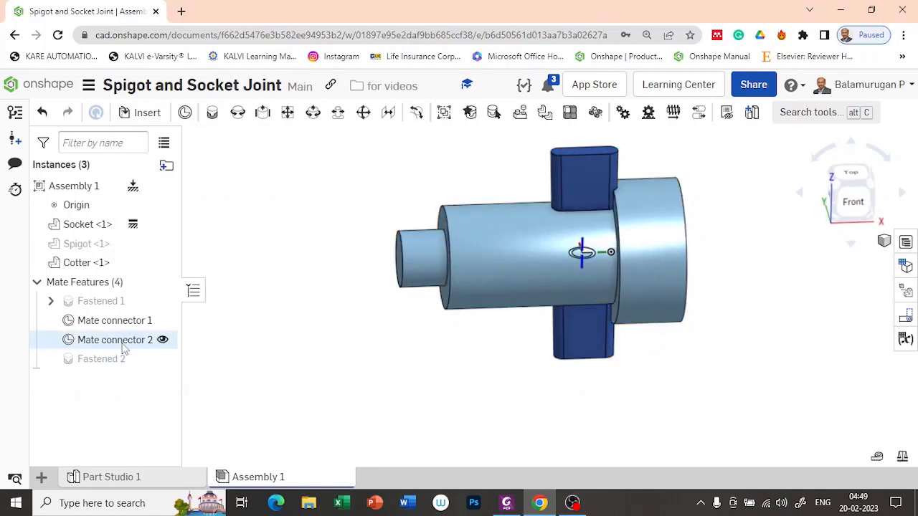
{"action": "left_click", "coordinate": [162, 244]}
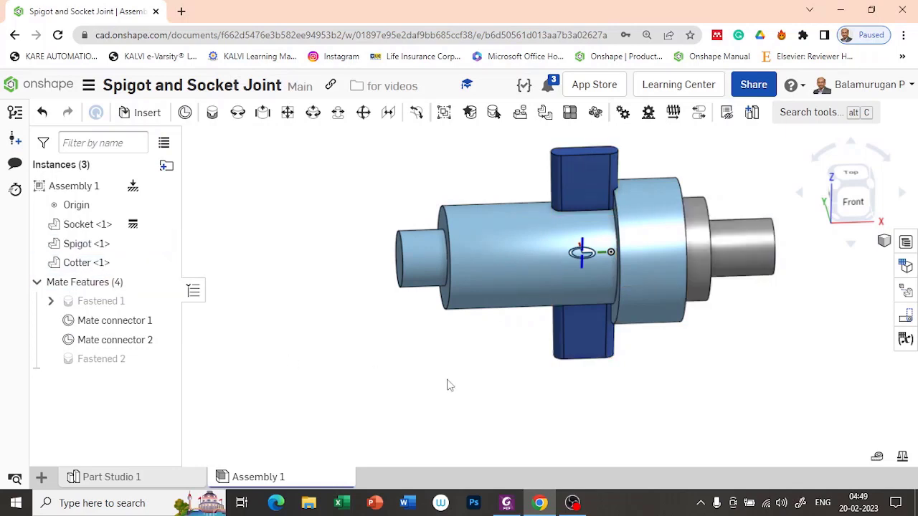
{"action": "mouse_move", "coordinate": [557, 378]}
{"action": "right_mouse_down"}
{"action": "mouse_move", "coordinate": [485, 380]}
{"action": "mouse_move", "coordinate": [492, 397]}
{"action": "mouse_move", "coordinate": [516, 408]}
{"action": "mouse_move", "coordinate": [534, 371]}
{"action": "mouse_move", "coordinate": [553, 390]}
{"action": "right_mouse_up"}
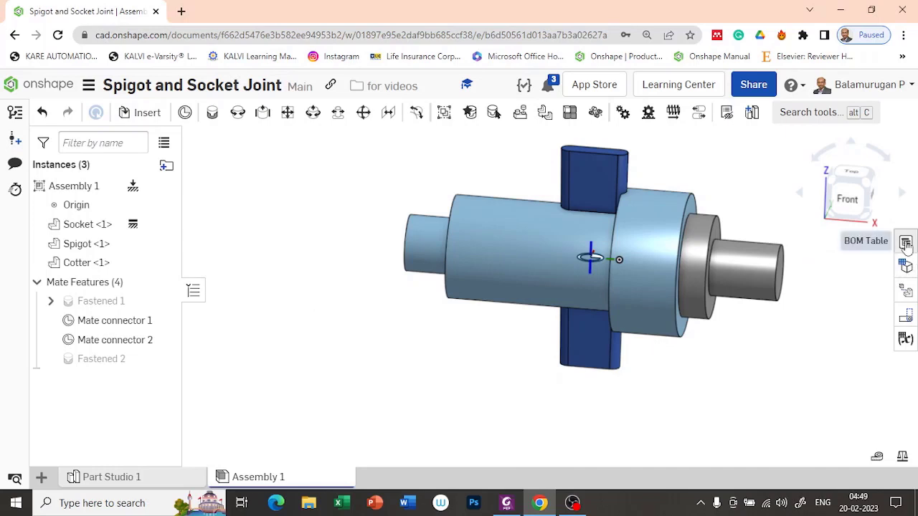
Show the widened BOM and rename Socket to 'Socket end' and Spigot to 'Spigot end'.
{"action": "left_click", "coordinate": [905, 244]}
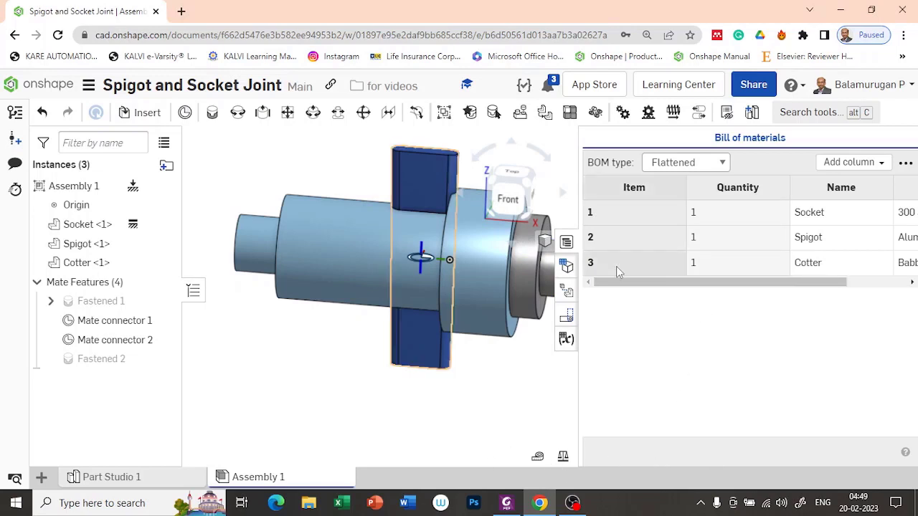
{"action": "left_click_drag", "start_coordinate": [576, 380], "coordinate": [491, 378]}
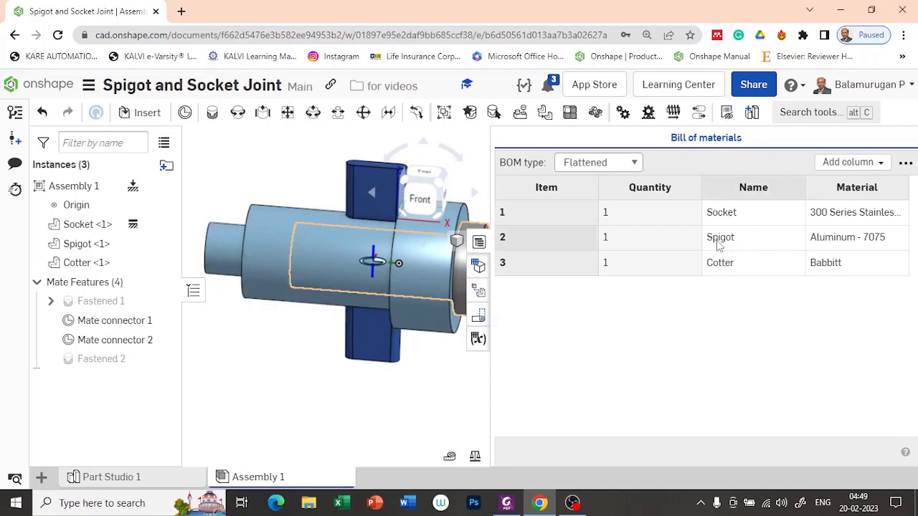
{"action": "double_click", "coordinate": [749, 213]}
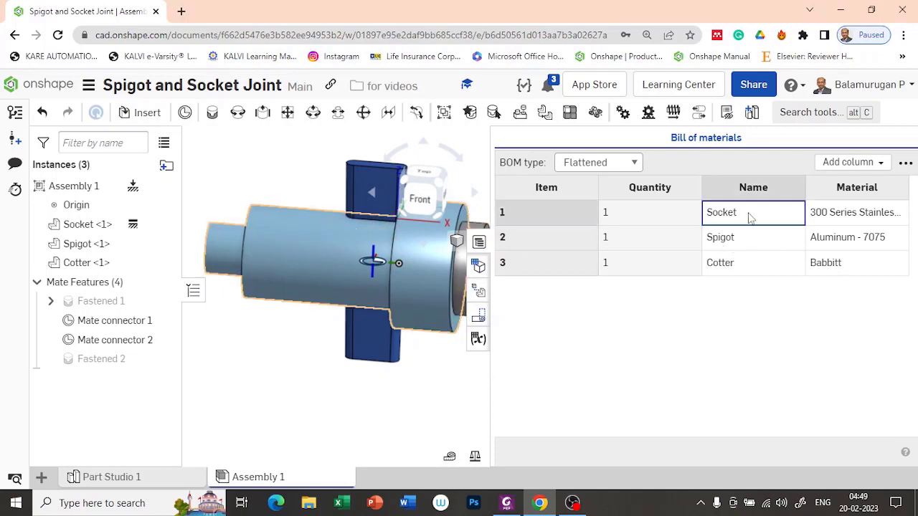
{"action": "left_click", "coordinate": [749, 212]}
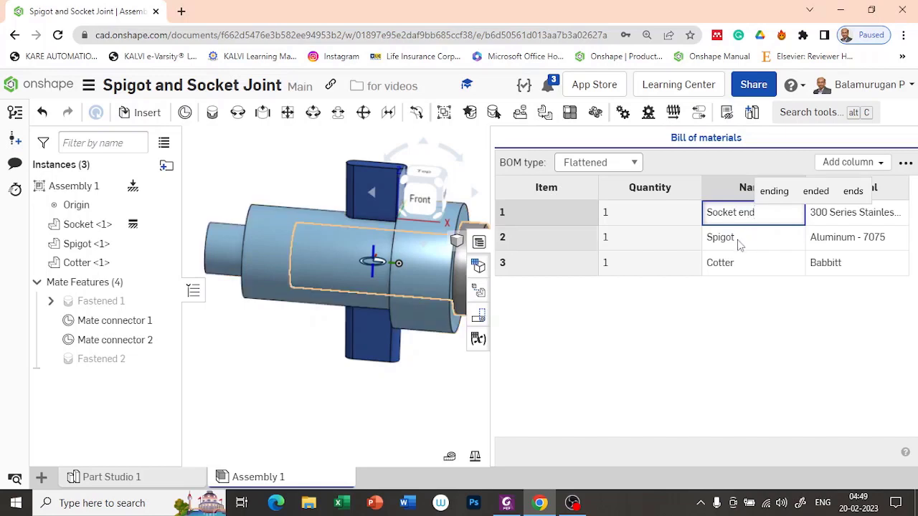
{"action": "left_click", "coordinate": [739, 244]}
{"action": "left_click", "coordinate": [760, 241]}
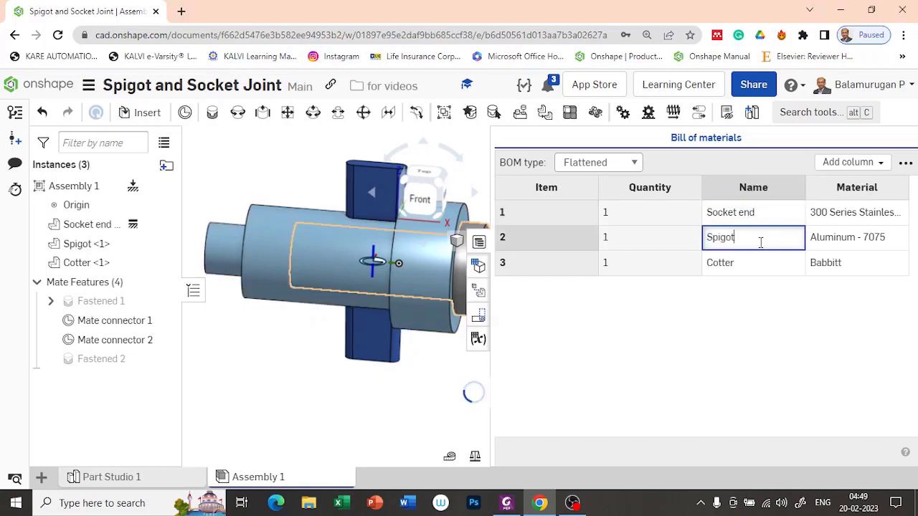
{"action": "type", "text": "en"}
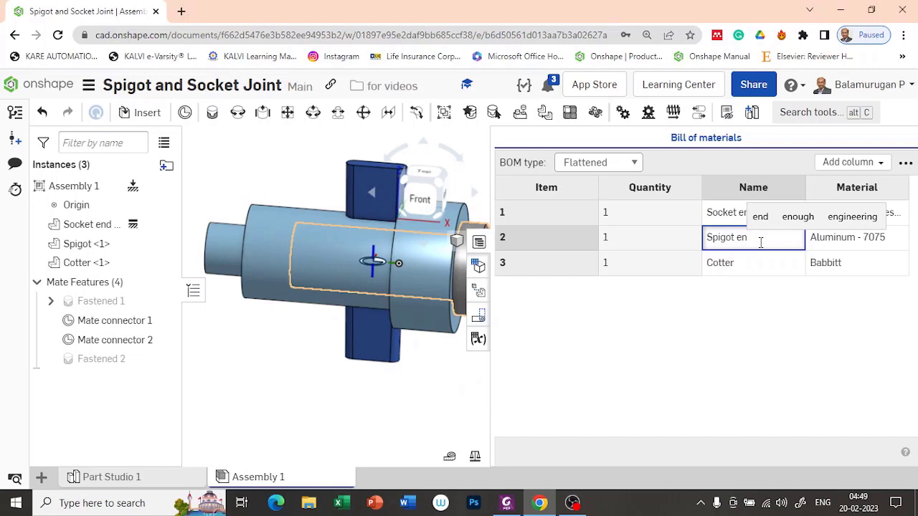
{"action": "type", "text": "d"}
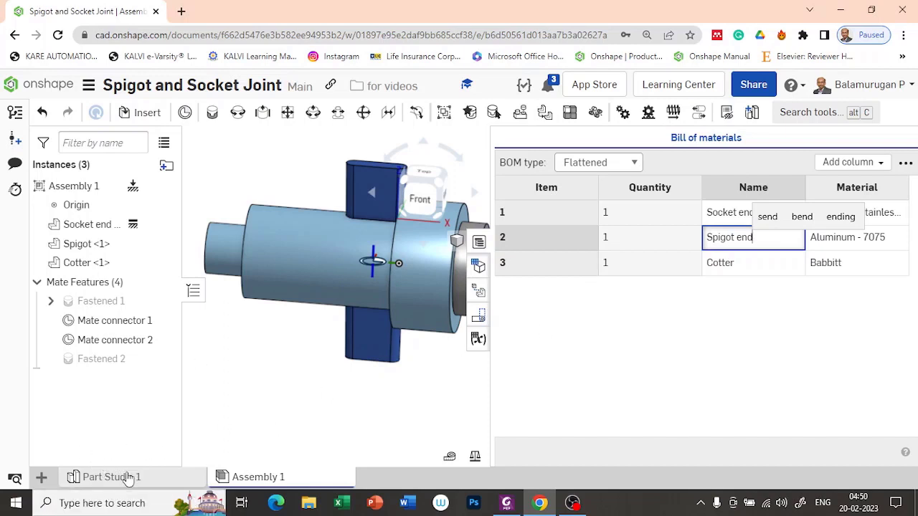
{"action": "left_click", "coordinate": [754, 297]}
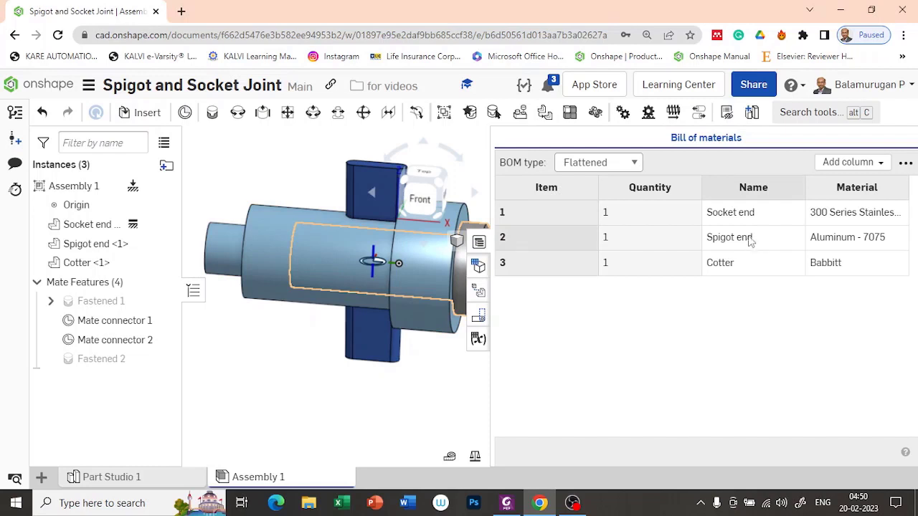
Assign Cast iron as the material of Socket end and Spigot end.
{"action": "double_click", "coordinate": [857, 216]}
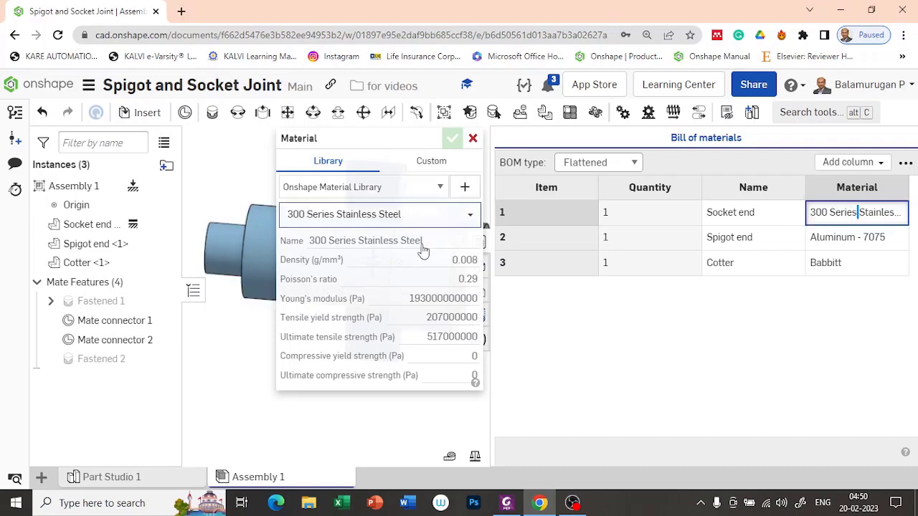
{"action": "left_click", "coordinate": [425, 221]}
{"action": "type", "text": "cast"}
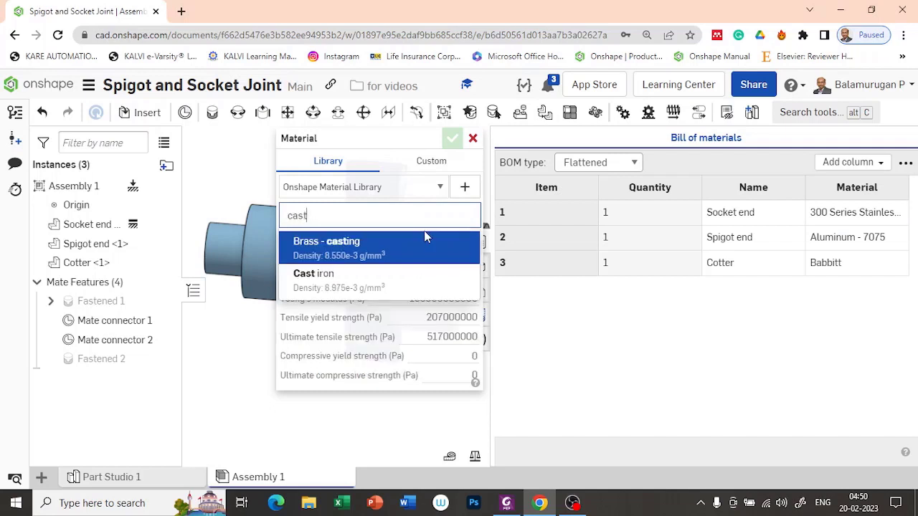
{"action": "left_click", "coordinate": [361, 281]}
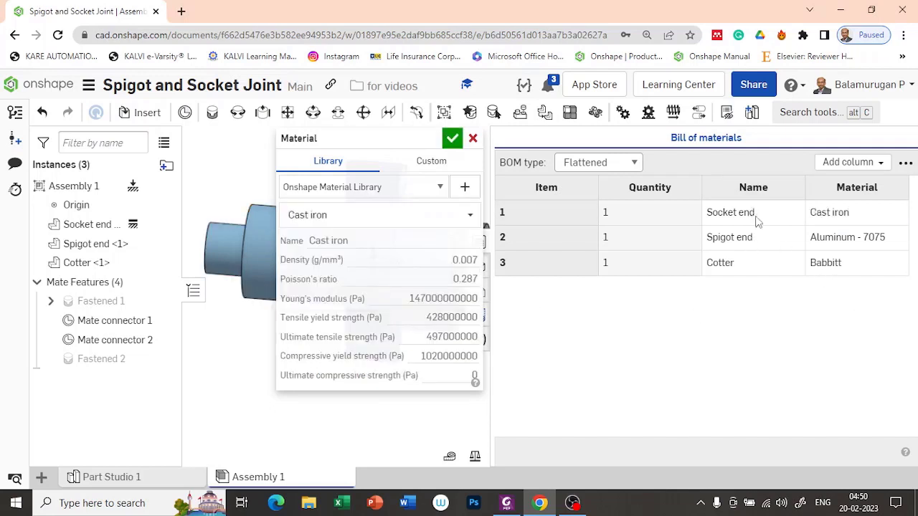
{"action": "left_click", "coordinate": [862, 241]}
{"action": "double_click", "coordinate": [835, 240]}
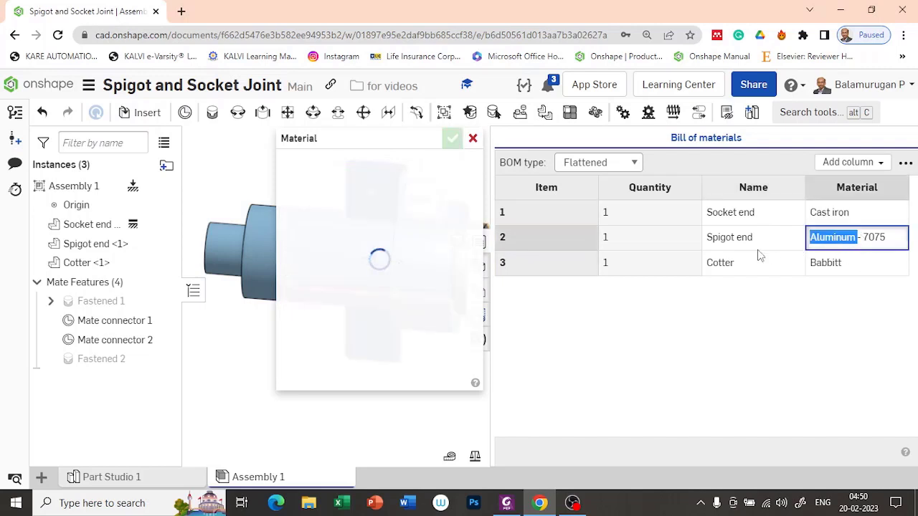
{"action": "left_click", "coordinate": [375, 219]}
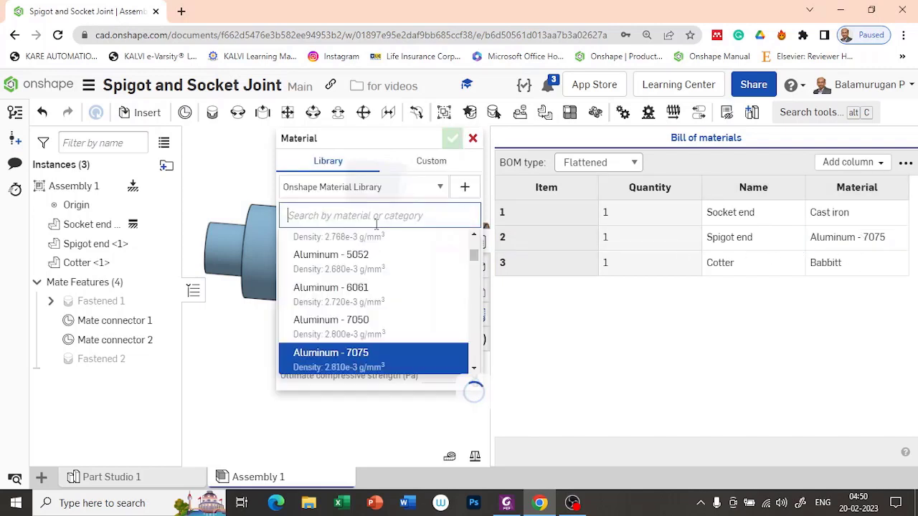
{"action": "type", "text": "cast"}
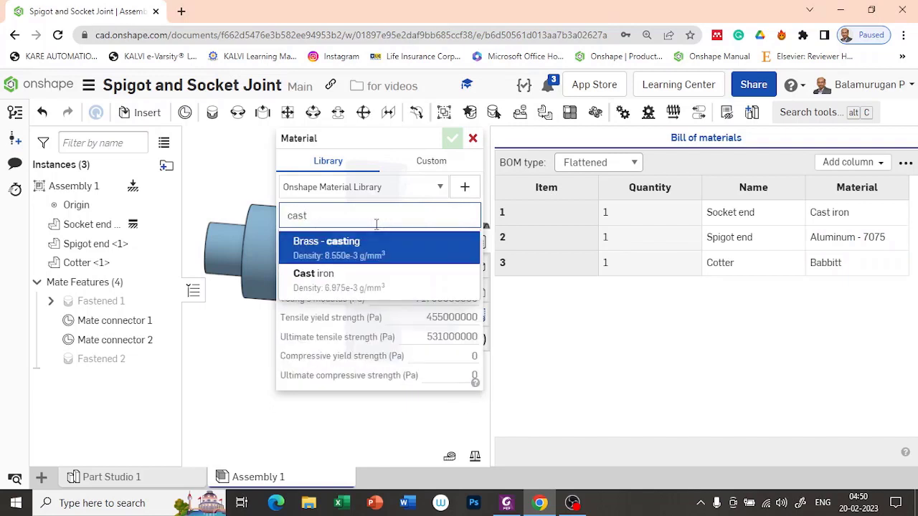
{"action": "left_click", "coordinate": [359, 281]}
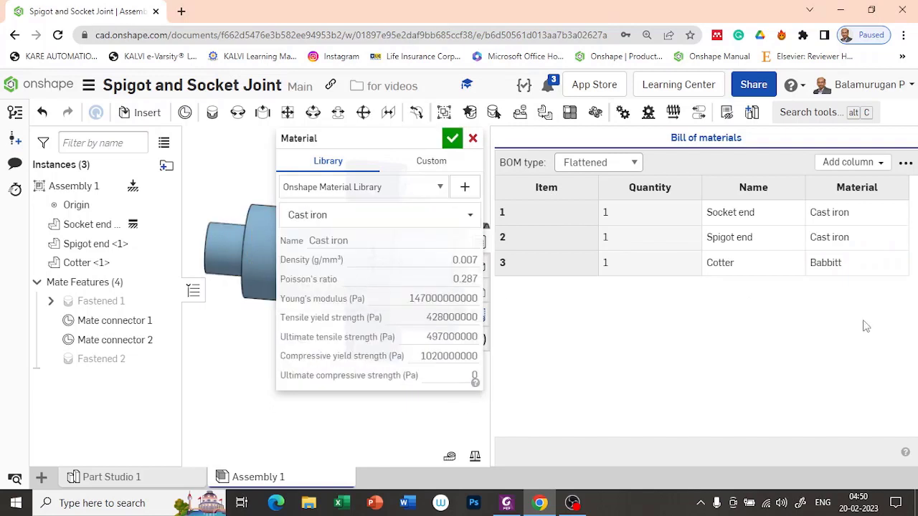
Assign Carbon Steel to the Cotter and confirm the material changes.
{"action": "left_click", "coordinate": [847, 269]}
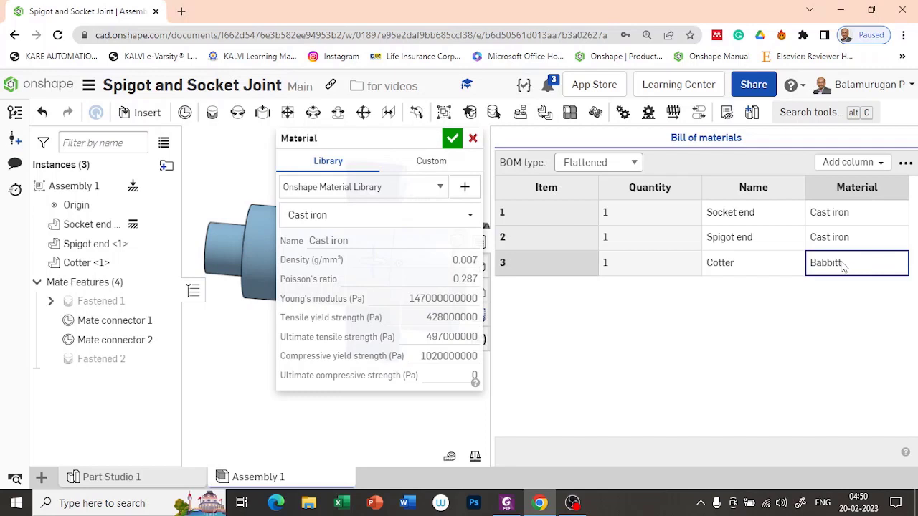
{"action": "left_click", "coordinate": [843, 265]}
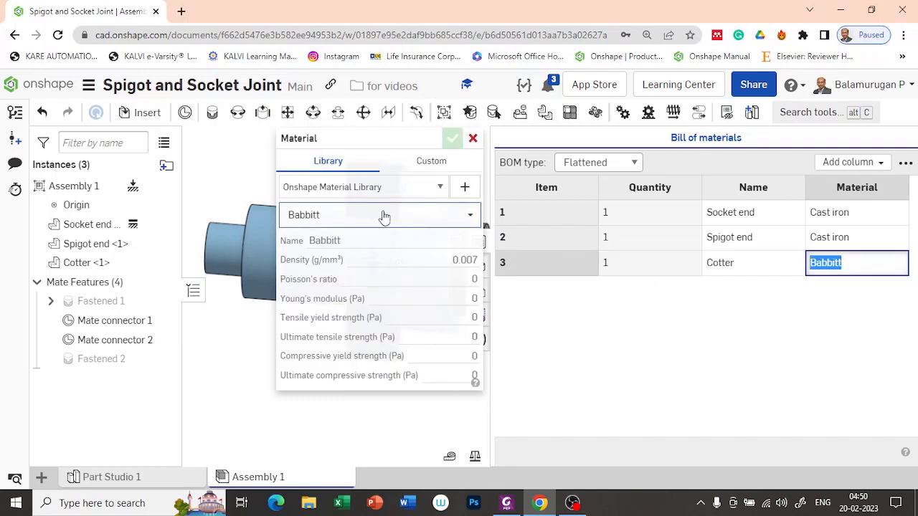
{"action": "left_click", "coordinate": [397, 215]}
{"action": "type", "text": "stee"}
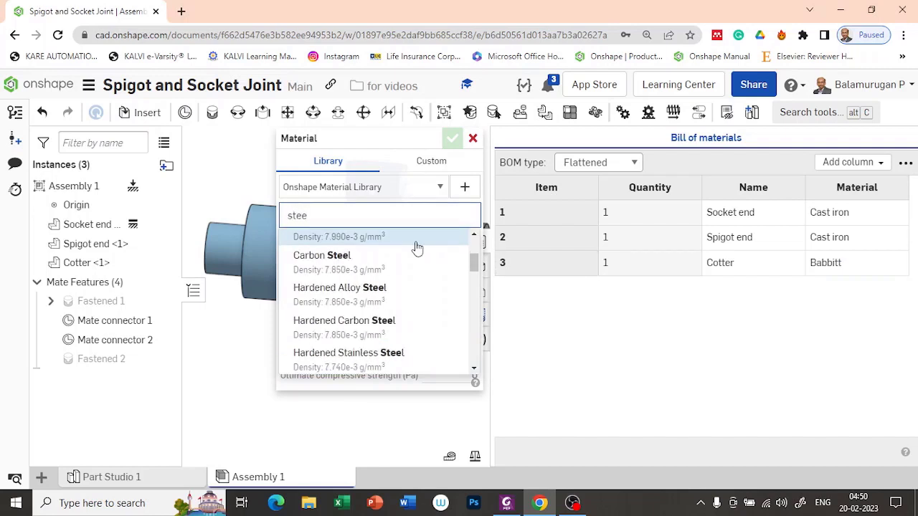
{"action": "left_click", "coordinate": [361, 263]}
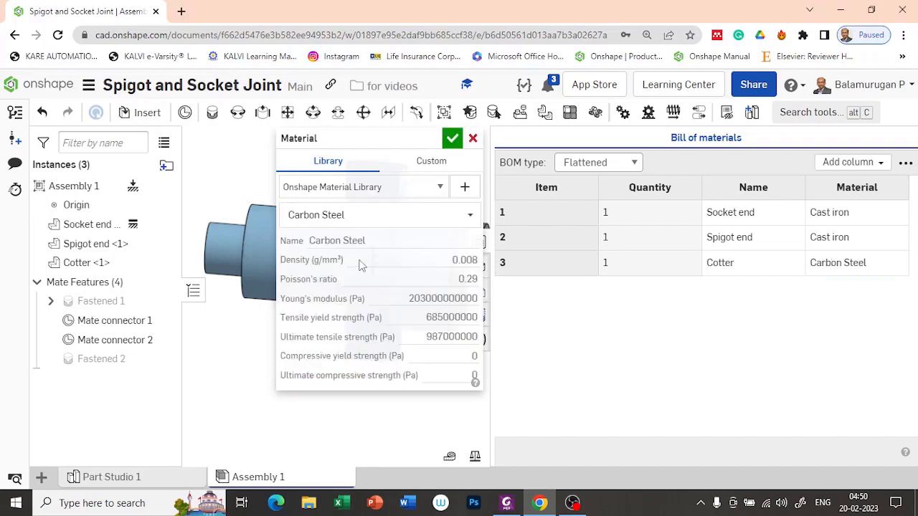
{"action": "left_click", "coordinate": [452, 140]}
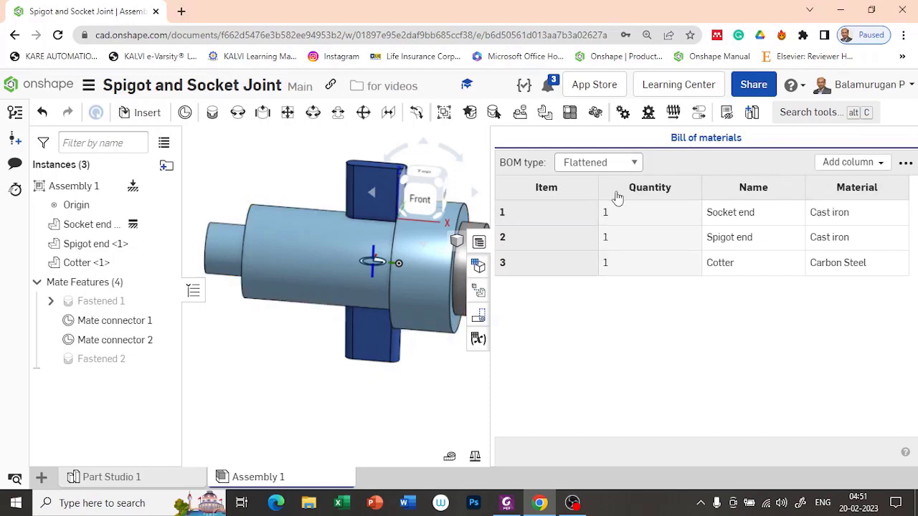
Move the Quantity column two places right so it follows Name and Material.
{"action": "right_click", "coordinate": [658, 195]}
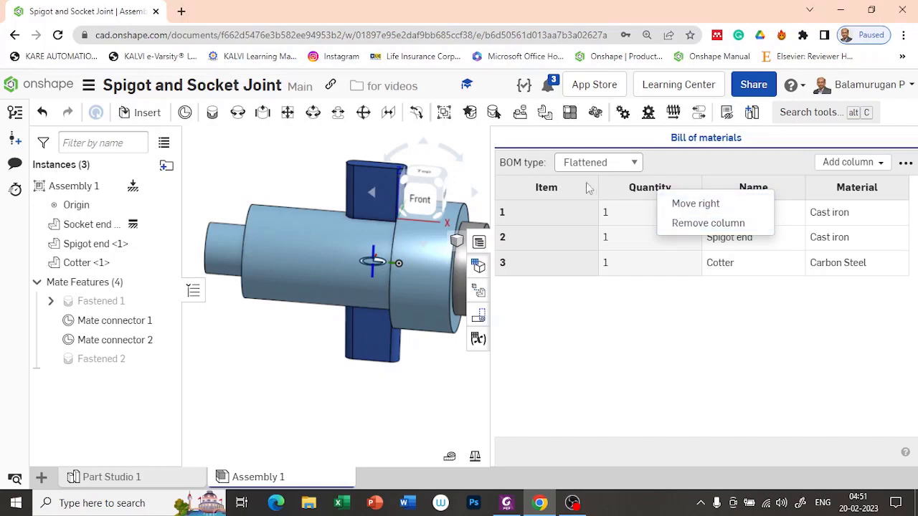
{"action": "left_click", "coordinate": [698, 206]}
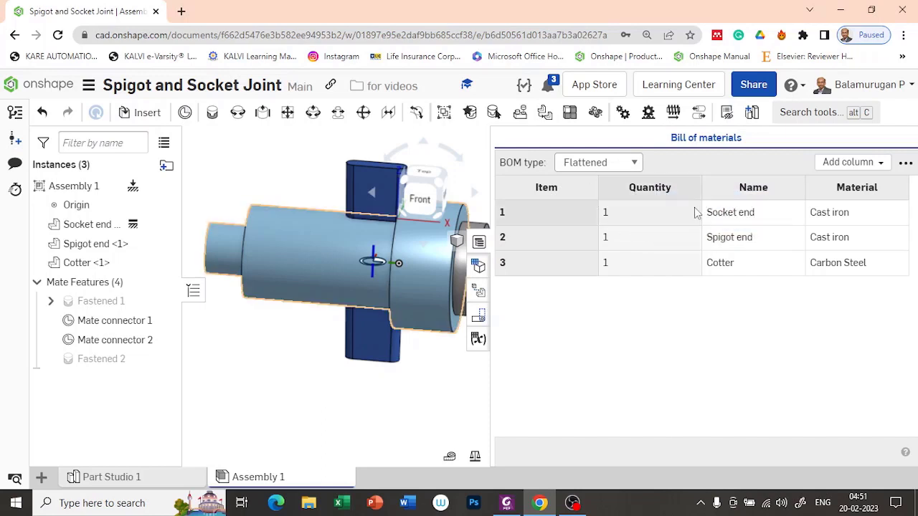
{"action": "right_click", "coordinate": [762, 188]}
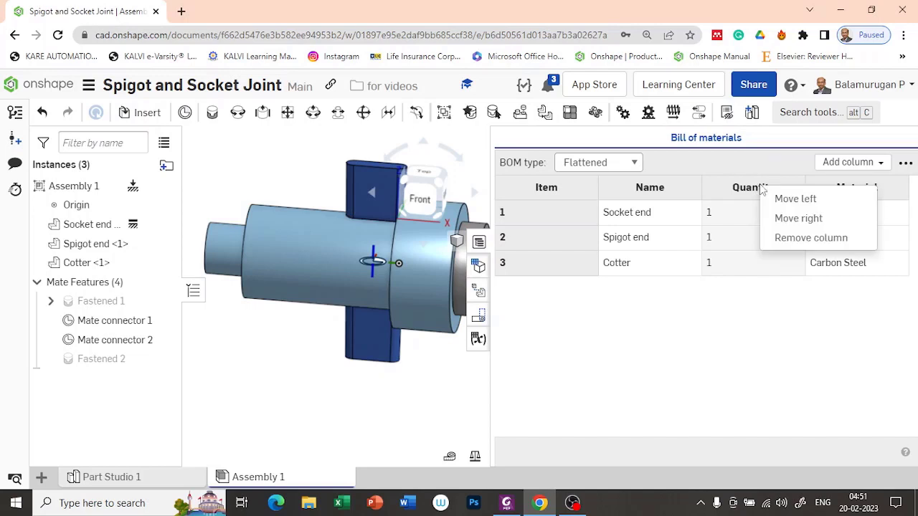
{"action": "left_click", "coordinate": [802, 218]}
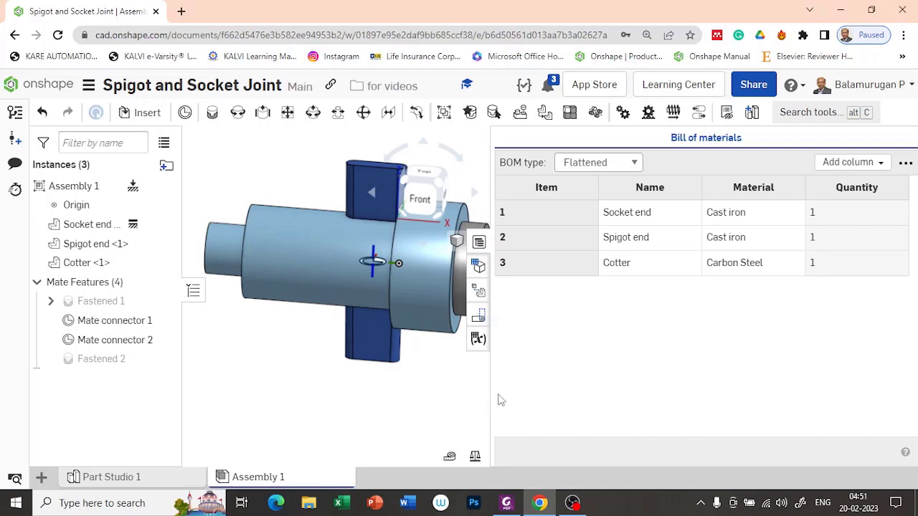
{"action": "left_click_drag", "start_coordinate": [491, 391], "coordinate": [606, 375]}
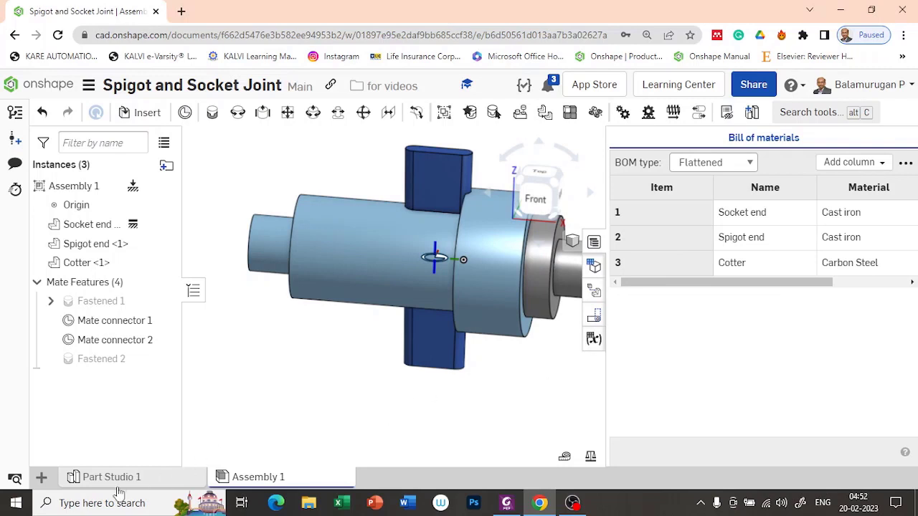
Start creating a new drawing element from the Insert new element menu.
{"action": "left_click", "coordinate": [42, 481]}
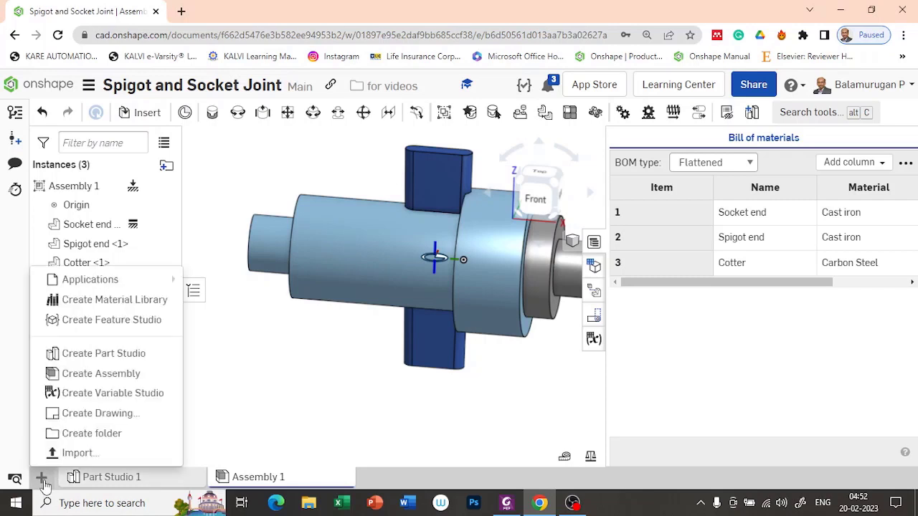
{"action": "left_click", "coordinate": [100, 414]}
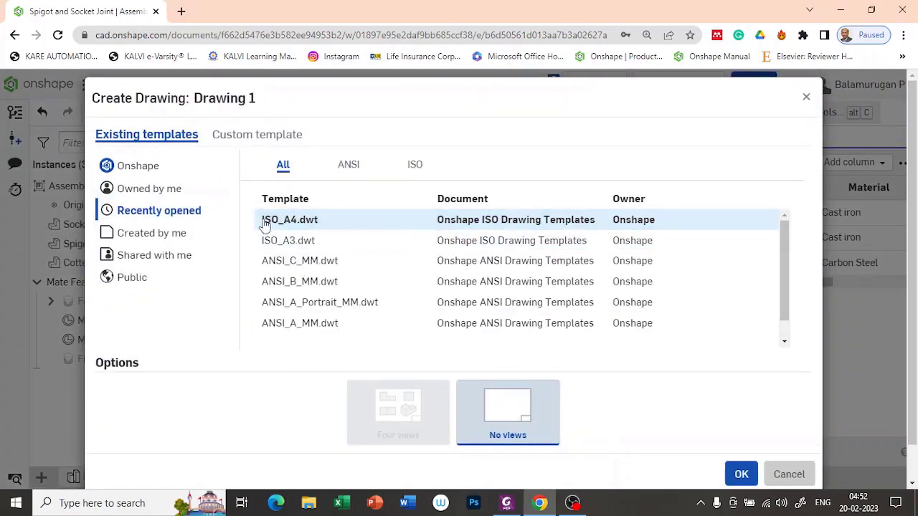
Create Drawing 1 from the ISO_A4.dwt template with No views.
{"action": "left_click", "coordinate": [304, 228]}
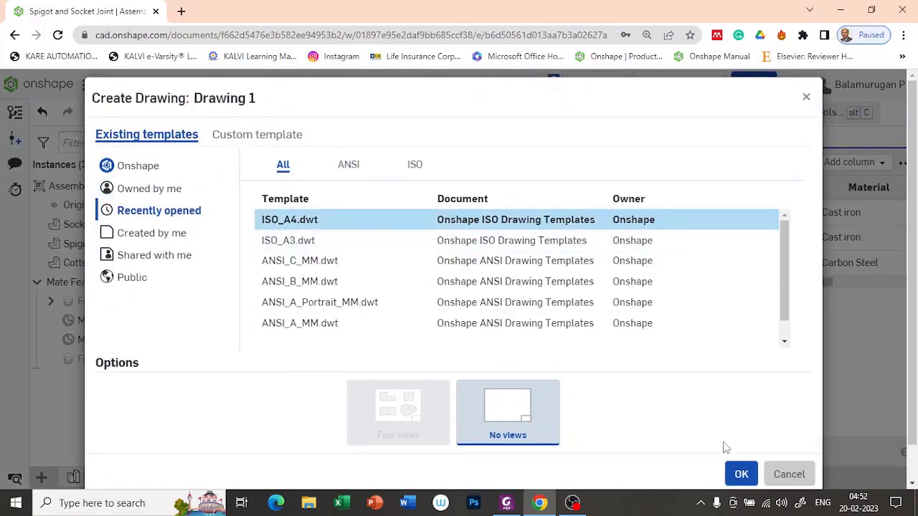
{"action": "left_click", "coordinate": [744, 481]}
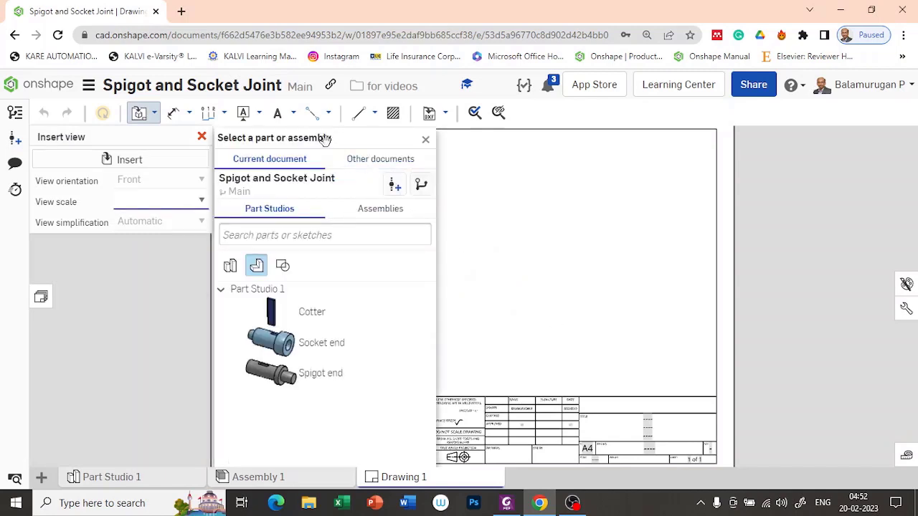
Place a Top view of Assembly 1 at 1:3 scale in the sheet's upper left.
{"action": "left_click_drag", "start_coordinate": [325, 138], "coordinate": [201, 152]}
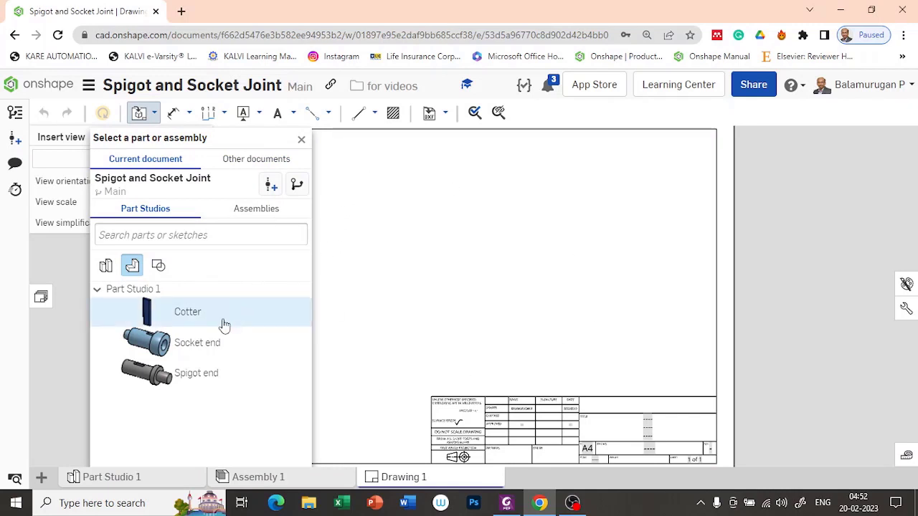
{"action": "left_click", "coordinate": [262, 214]}
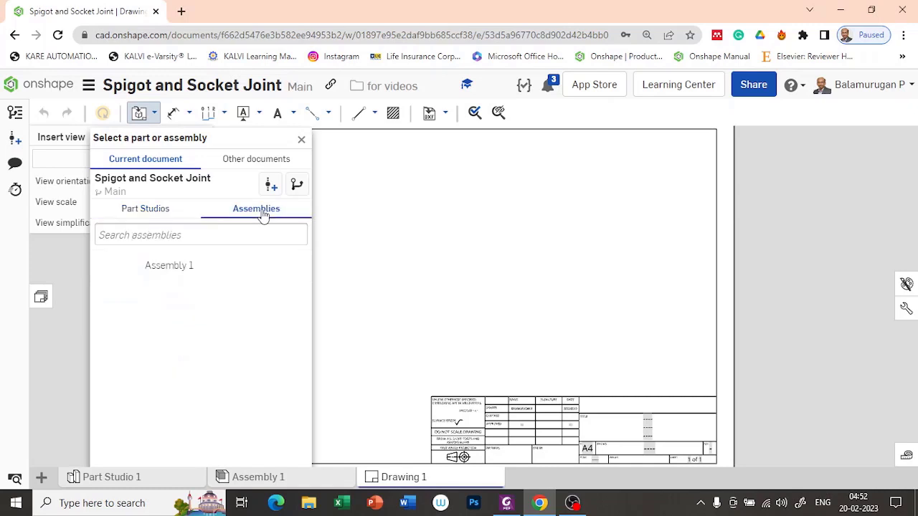
{"action": "left_click", "coordinate": [158, 269]}
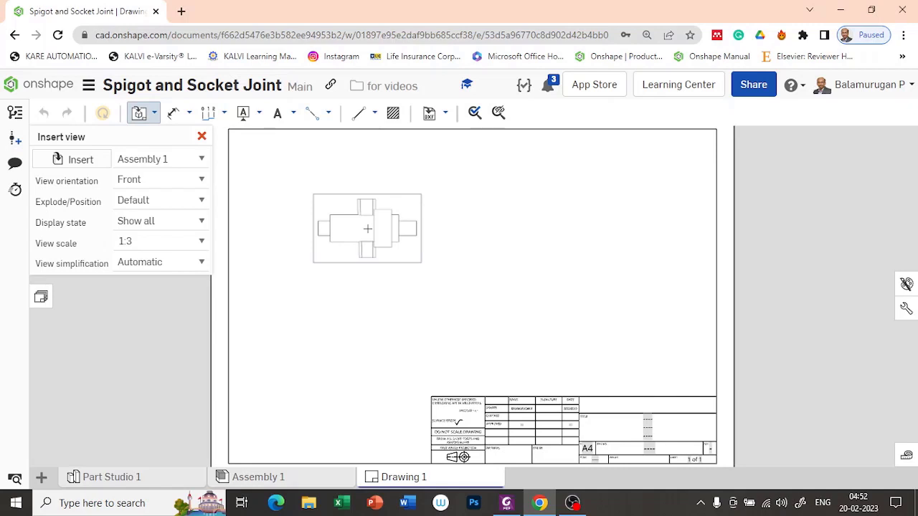
{"action": "left_click", "coordinate": [185, 180]}
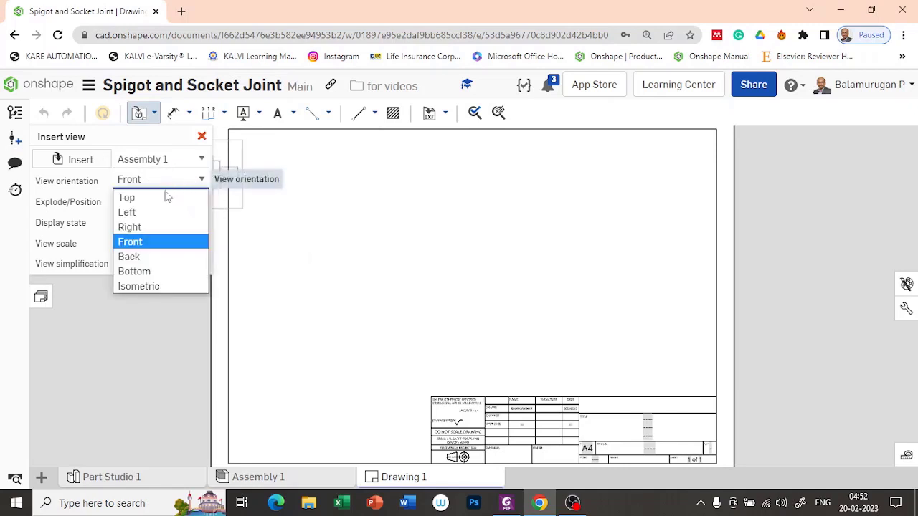
{"action": "left_click", "coordinate": [152, 198]}
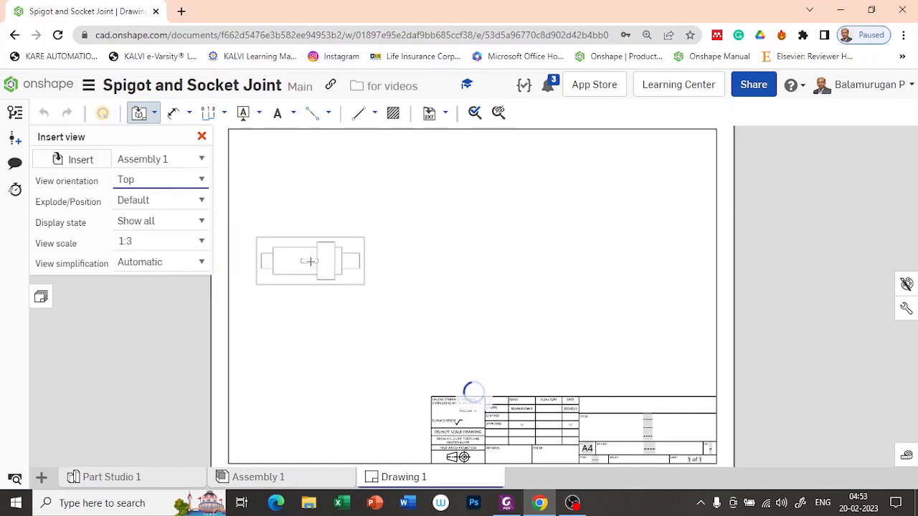
{"action": "left_click", "coordinate": [200, 180]}
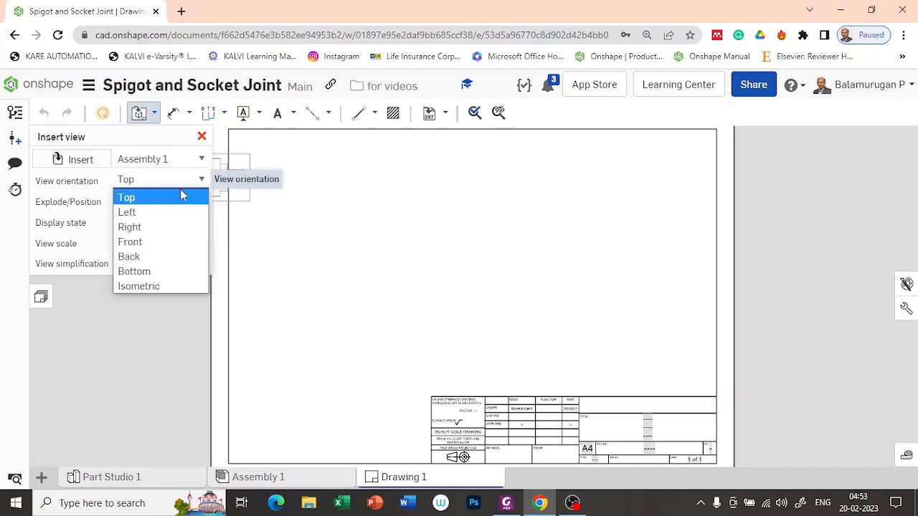
{"action": "left_click", "coordinate": [176, 205]}
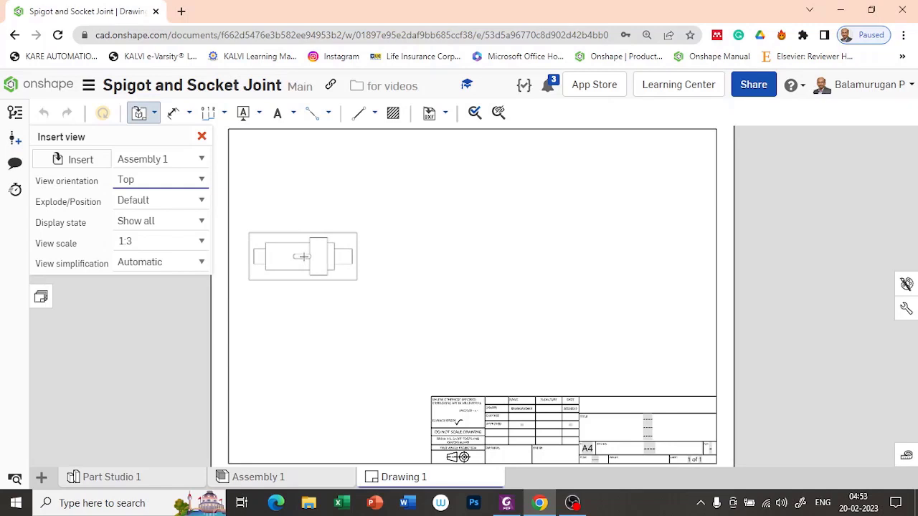
{"action": "left_click", "coordinate": [304, 256]}
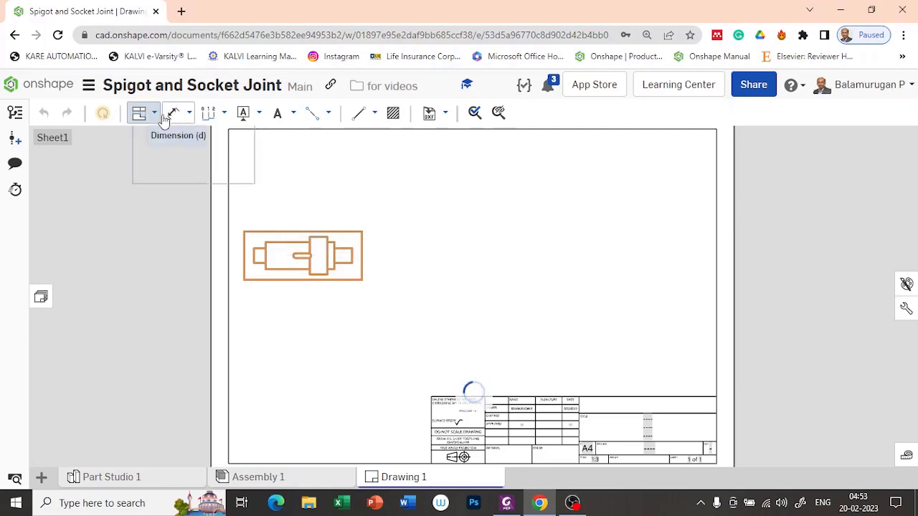
{"action": "key", "text": "Escape"}
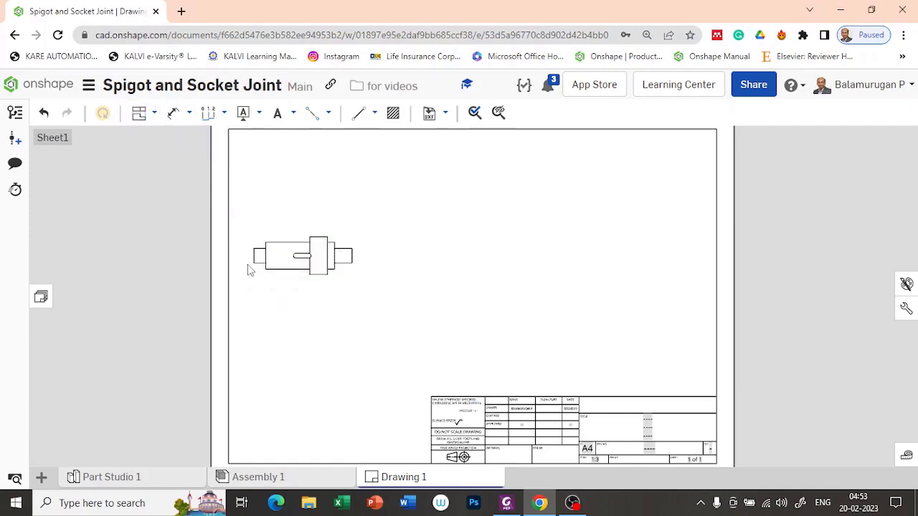
Cut horizontal section A-A across the shaft's ends and place it above the top view.
{"action": "left_click", "coordinate": [155, 114]}
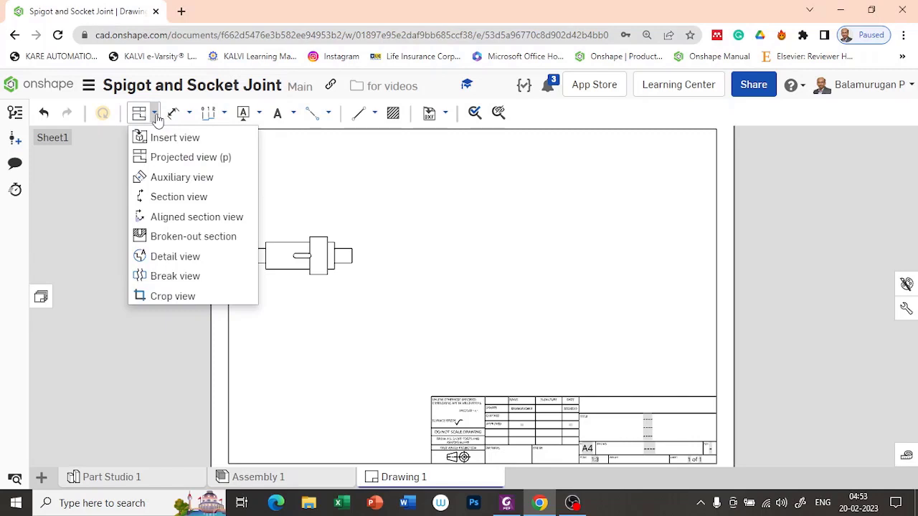
{"action": "left_click", "coordinate": [163, 198]}
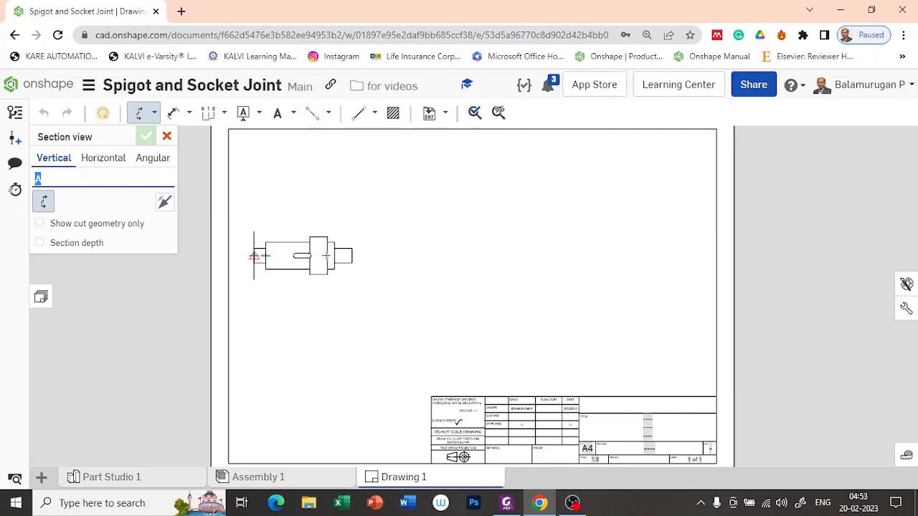
{"action": "left_click", "coordinate": [104, 159]}
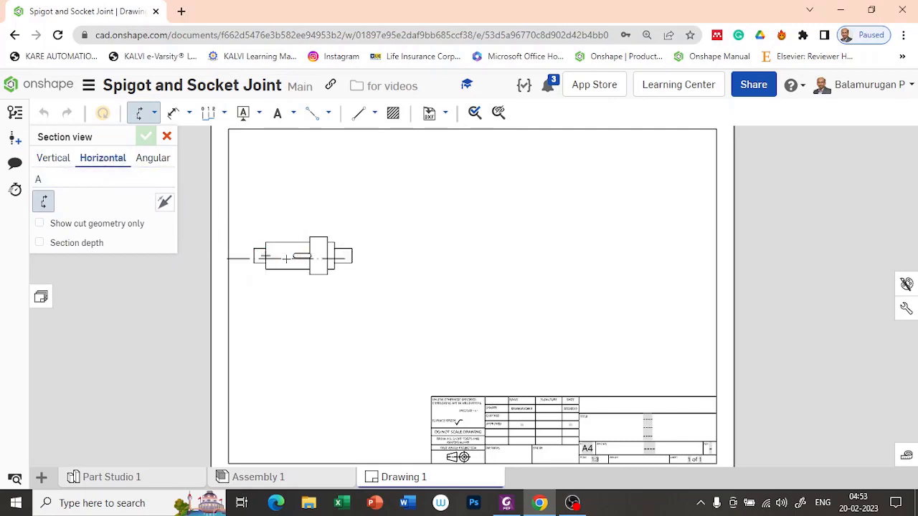
{"action": "scroll", "coordinate": [286, 258], "scroll_direction": "up", "scroll_amount": 3}
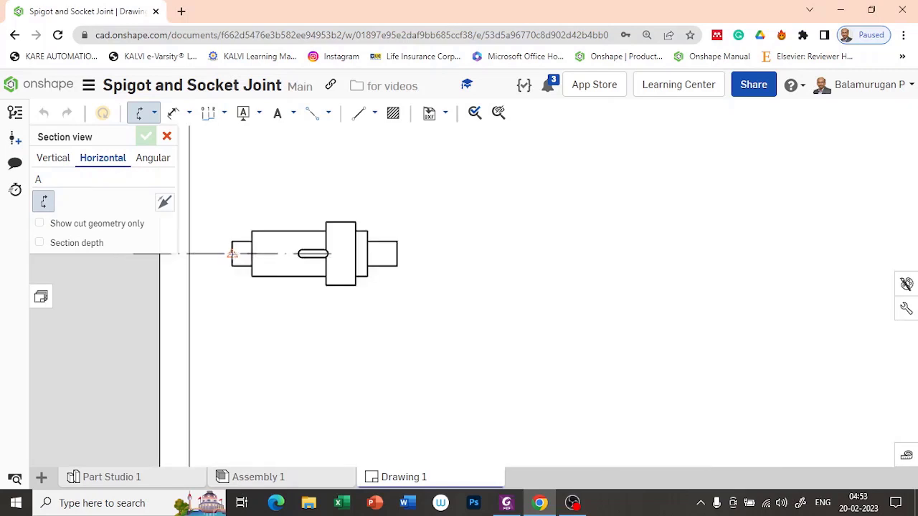
{"action": "left_click", "coordinate": [231, 253]}
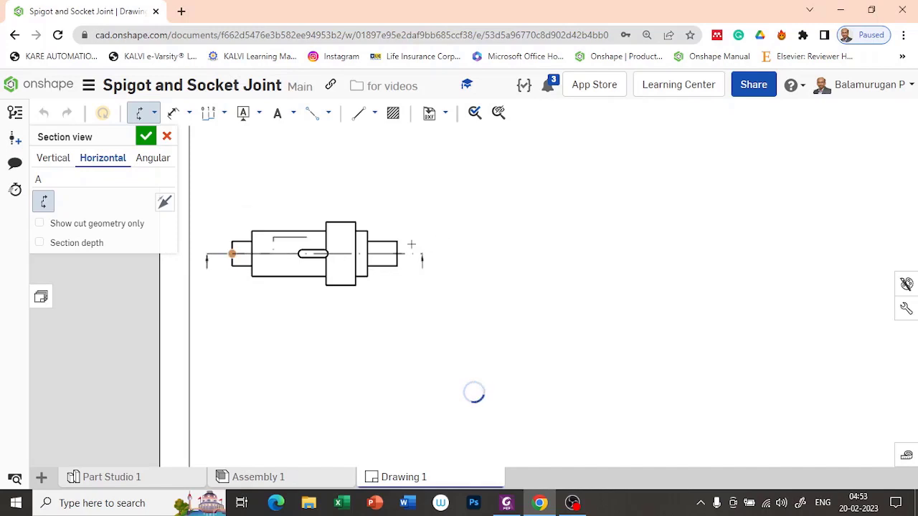
{"action": "scroll", "coordinate": [393, 264], "scroll_direction": "down", "scroll_amount": 1}
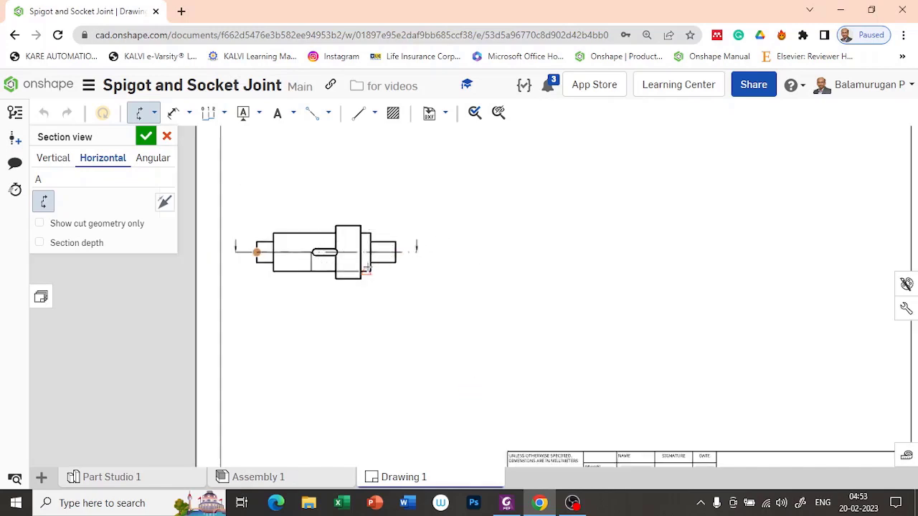
{"action": "left_click", "coordinate": [366, 268]}
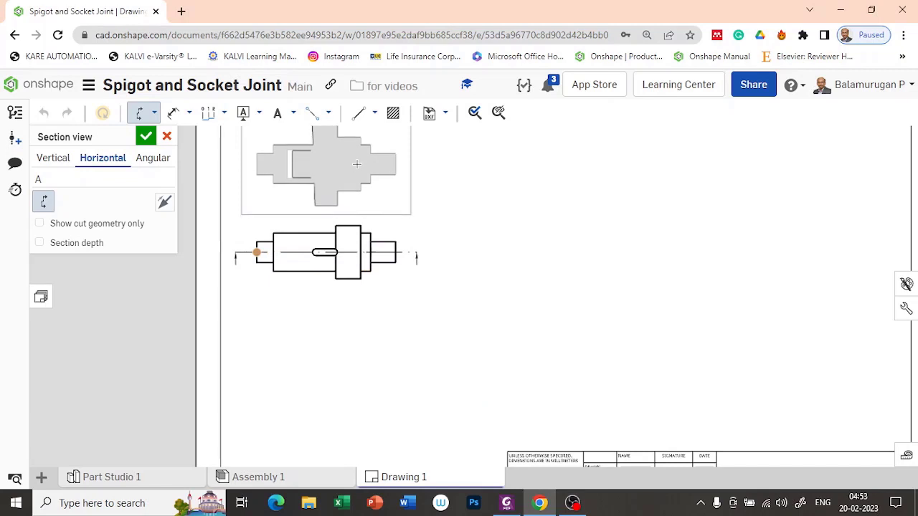
{"action": "left_click", "coordinate": [356, 164]}
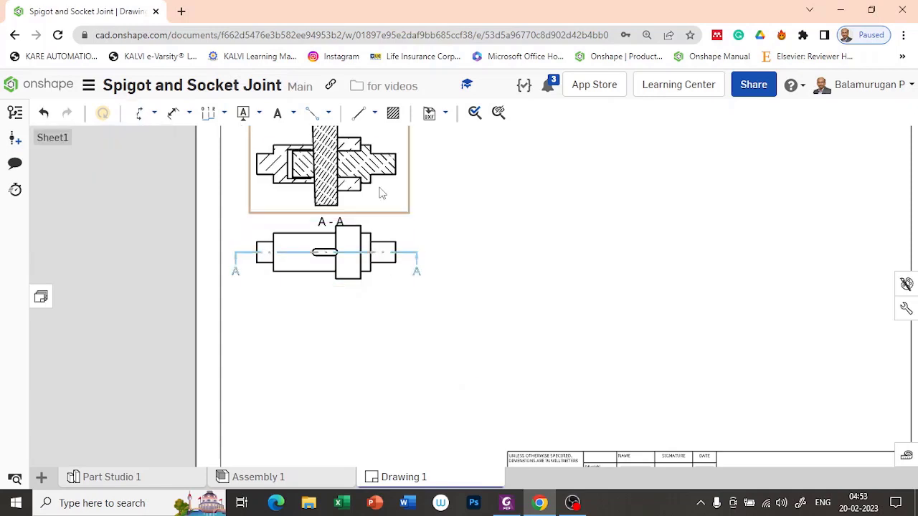
{"action": "scroll", "coordinate": [378, 190], "scroll_direction": "down", "scroll_amount": 1}
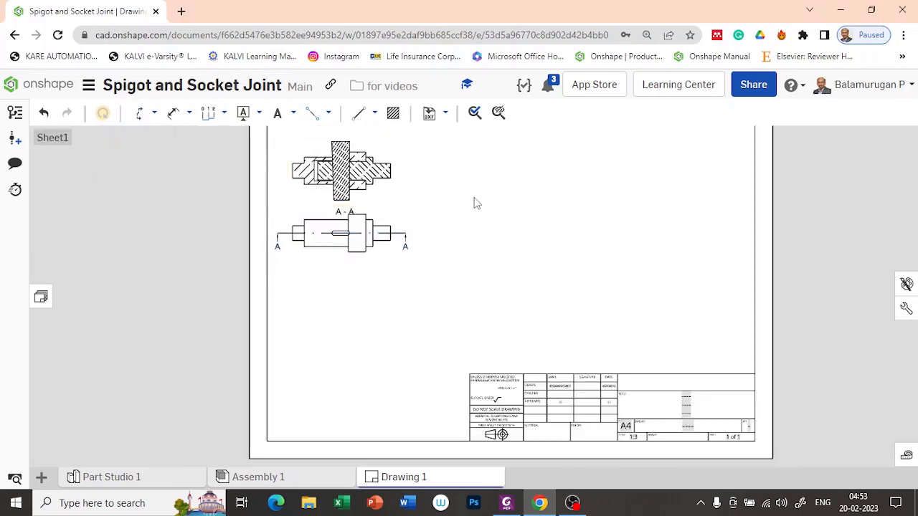
{"action": "mouse_move", "coordinate": [473, 201]}
{"action": "middle_mouse_down"}
{"action": "mouse_move", "coordinate": [468, 293]}
{"action": "mouse_move", "coordinate": [462, 281]}
{"action": "middle_mouse_up"}
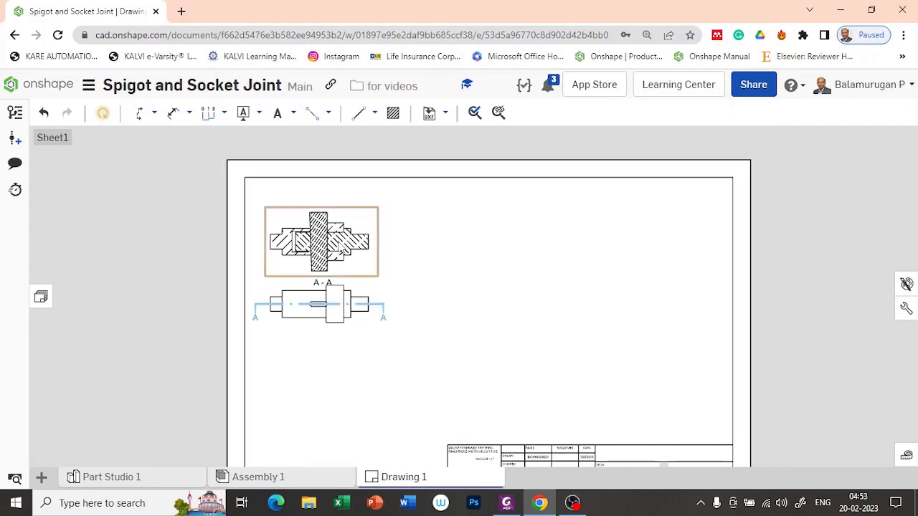
{"action": "scroll", "coordinate": [344, 259], "scroll_direction": "up", "scroll_amount": 4}
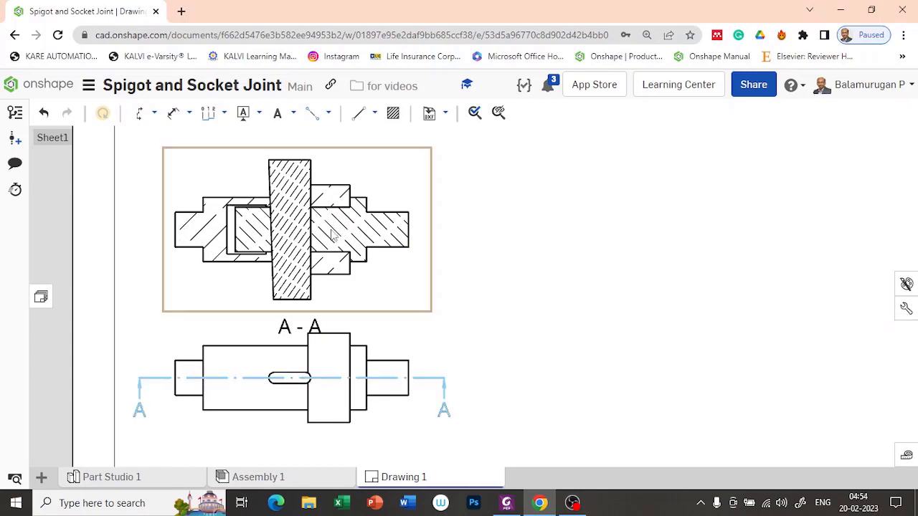
Set the view and region hatch pattern to ANSI in the drawing properties.
{"action": "left_click", "coordinate": [906, 308]}
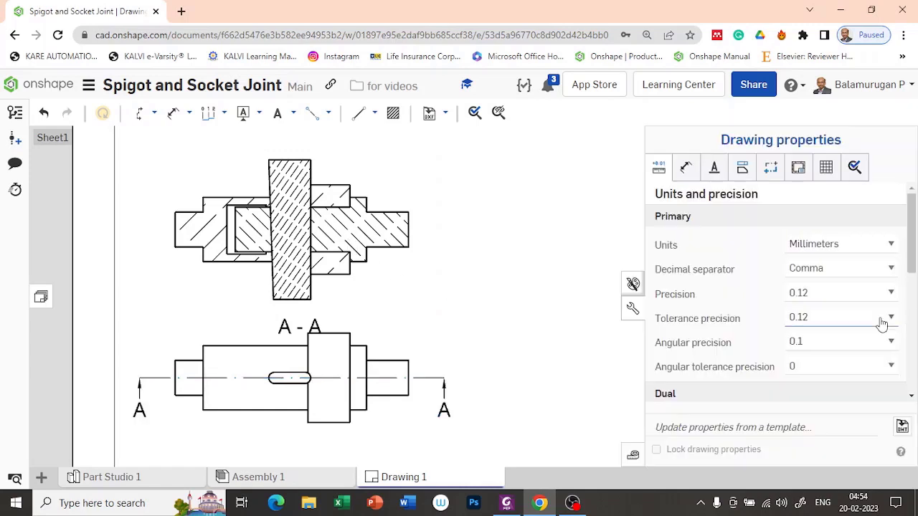
{"action": "left_click", "coordinate": [742, 172]}
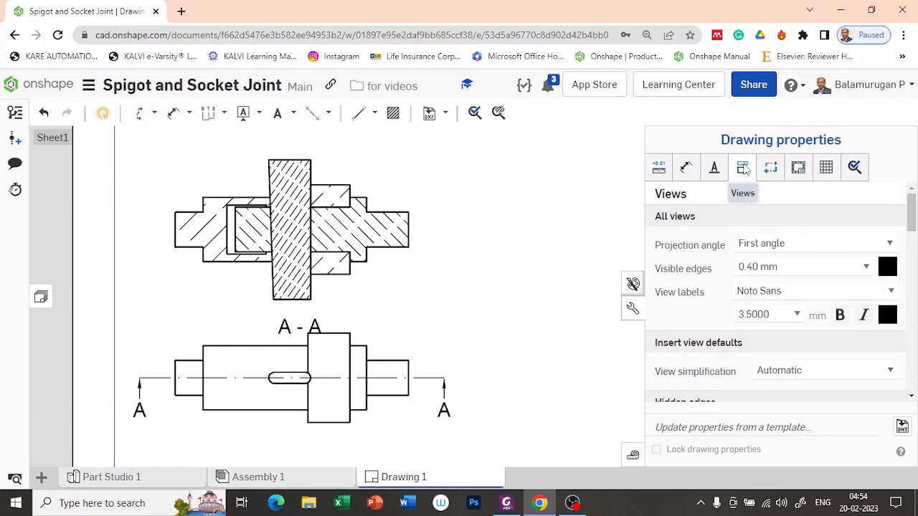
{"action": "scroll", "coordinate": [788, 292], "scroll_direction": "down", "scroll_amount": 5}
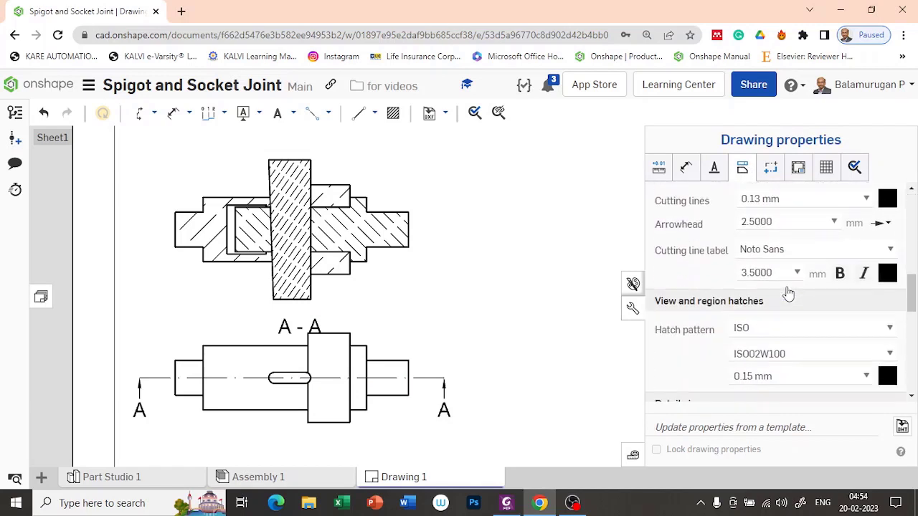
{"action": "scroll", "coordinate": [788, 292], "scroll_direction": "down", "scroll_amount": 1}
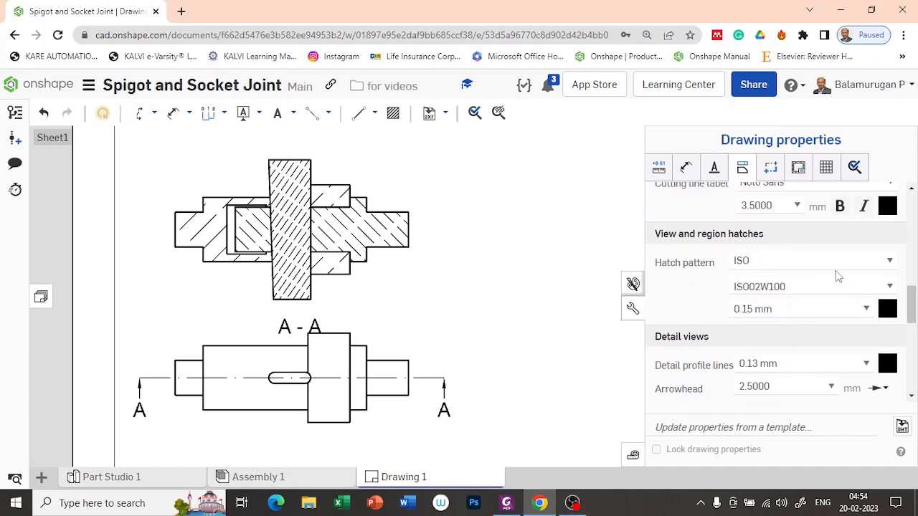
{"action": "left_click", "coordinate": [878, 267]}
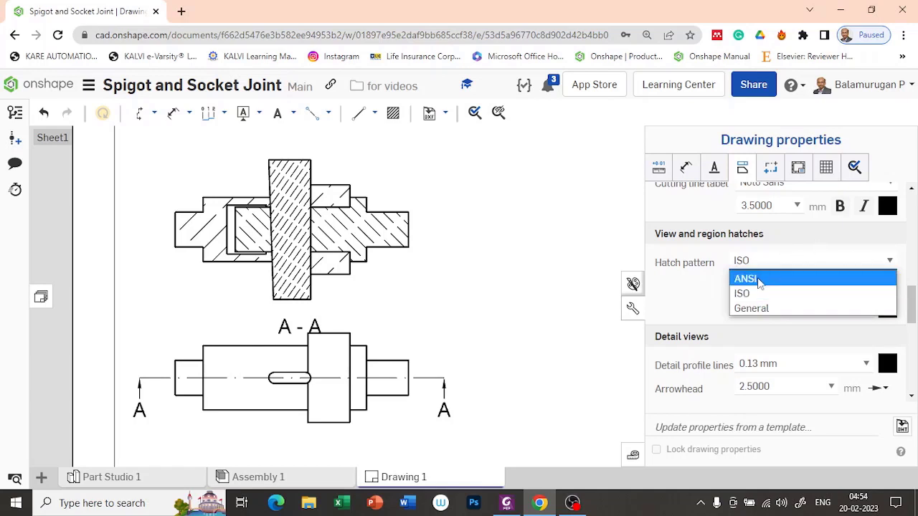
{"action": "left_click", "coordinate": [753, 309]}
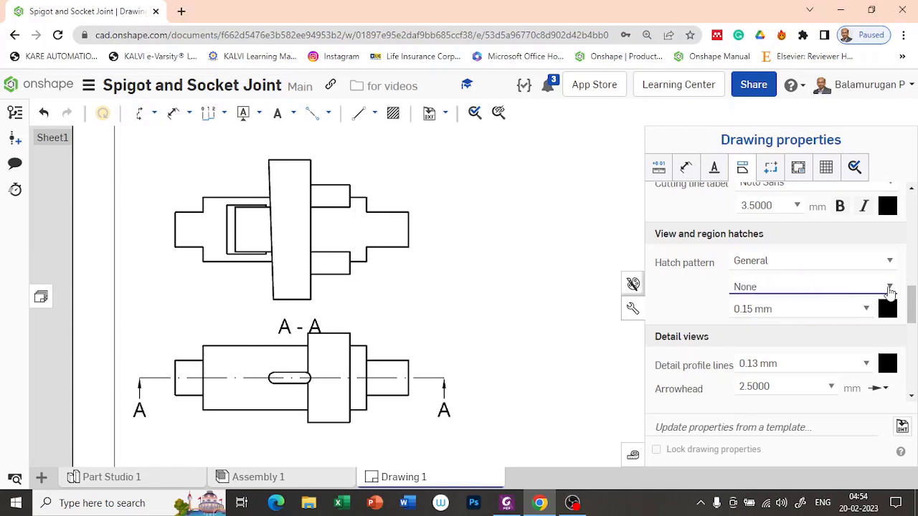
{"action": "left_click", "coordinate": [777, 262]}
{"action": "left_click", "coordinate": [763, 279]}
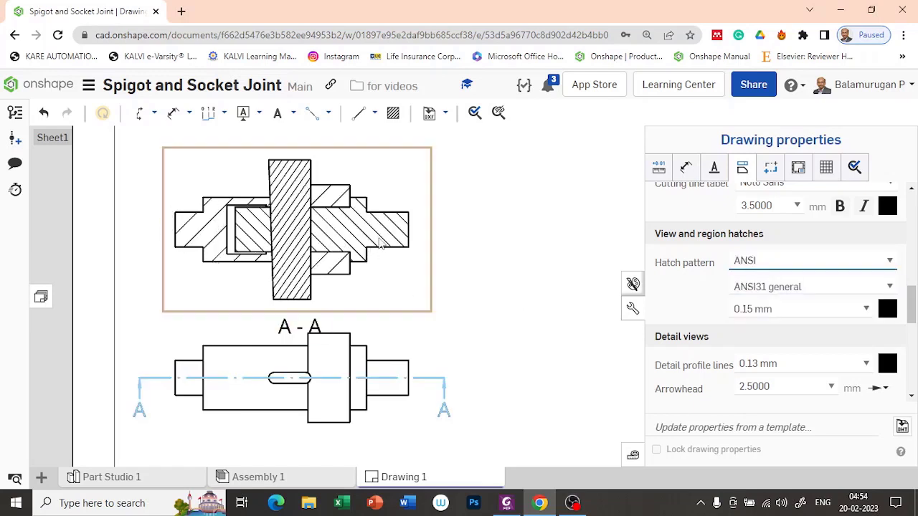
{"action": "left_click", "coordinate": [584, 220]}
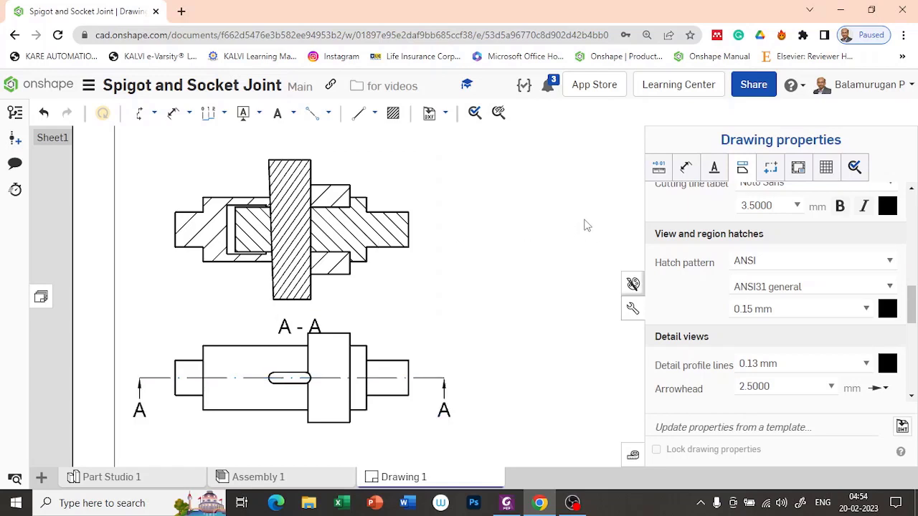
{"action": "left_click", "coordinate": [632, 284]}
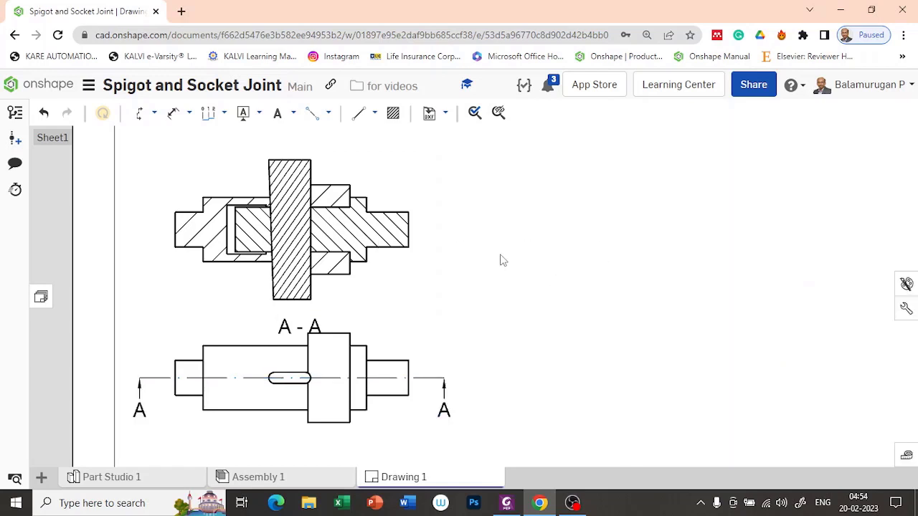
{"action": "scroll", "coordinate": [499, 261], "scroll_direction": "down", "scroll_amount": 4}
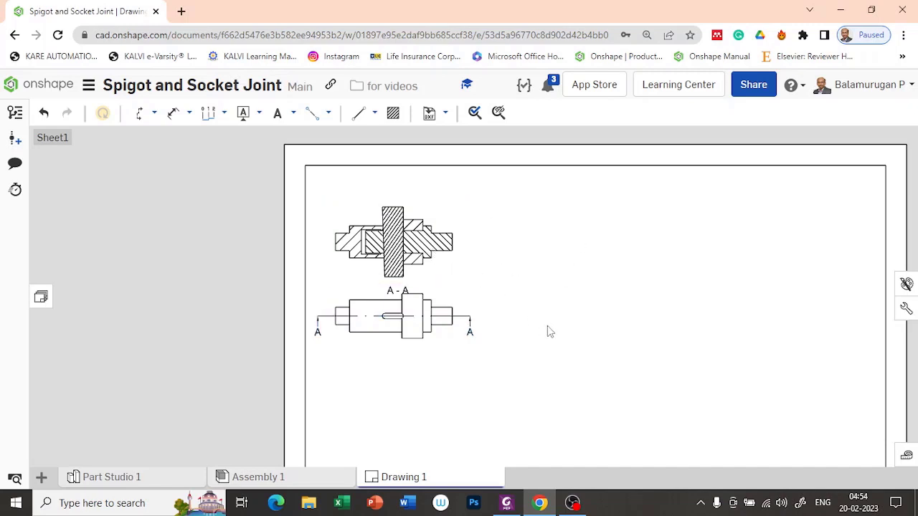
Project an end view to the right of section A-A and an isometric view below it.
{"action": "left_click", "coordinate": [154, 113]}
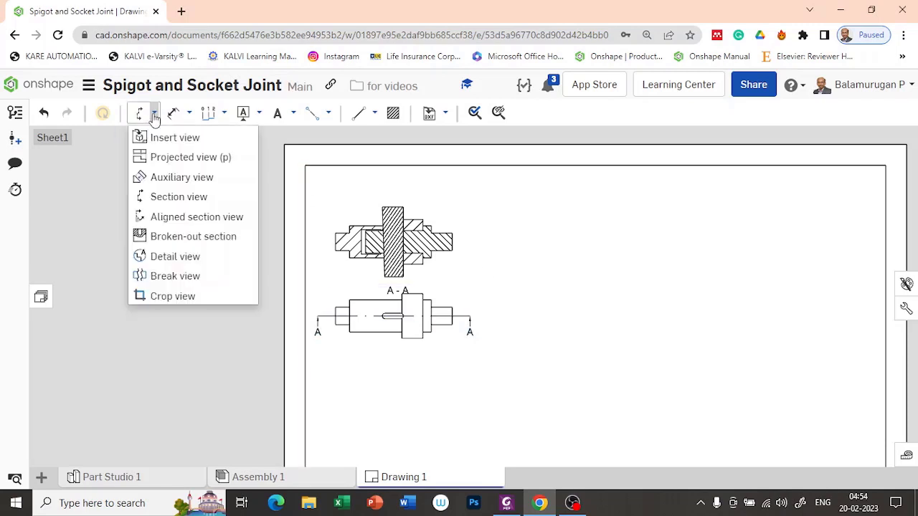
{"action": "left_click", "coordinate": [169, 159]}
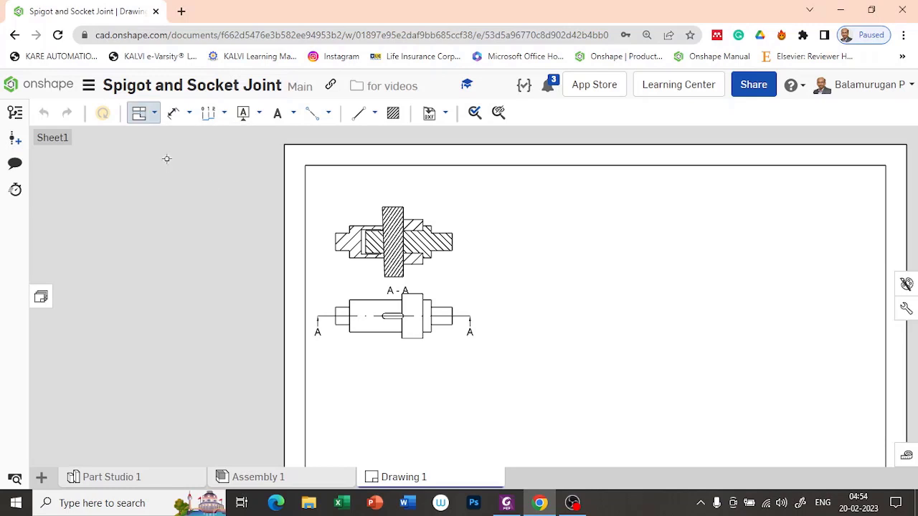
{"action": "left_click", "coordinate": [445, 259]}
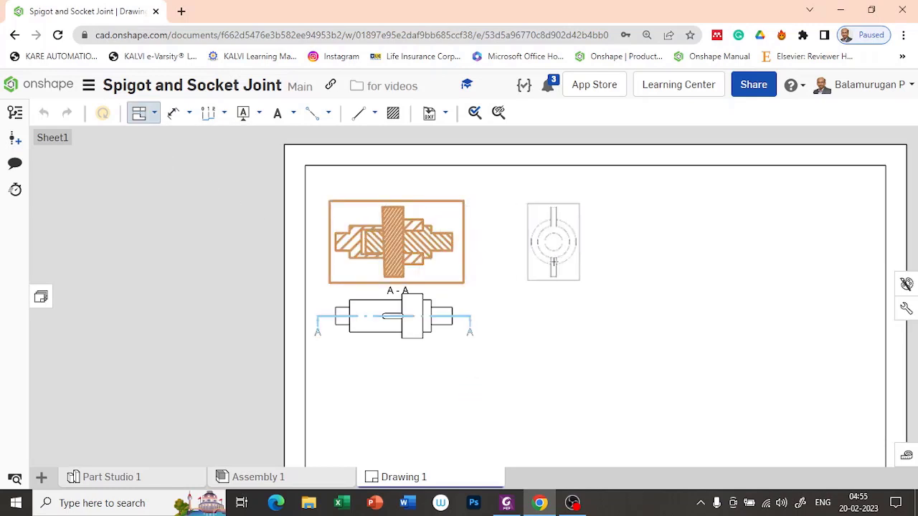
{"action": "left_click", "coordinate": [553, 262]}
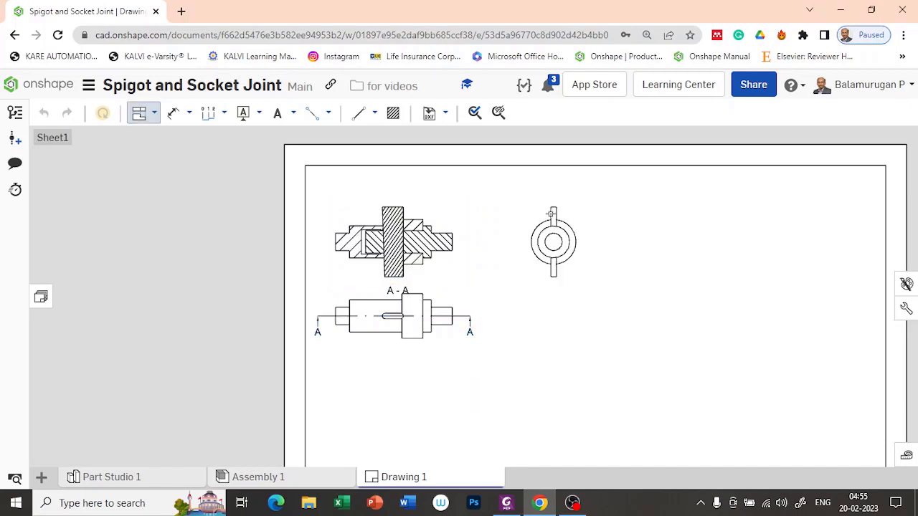
{"action": "left_click", "coordinate": [438, 260]}
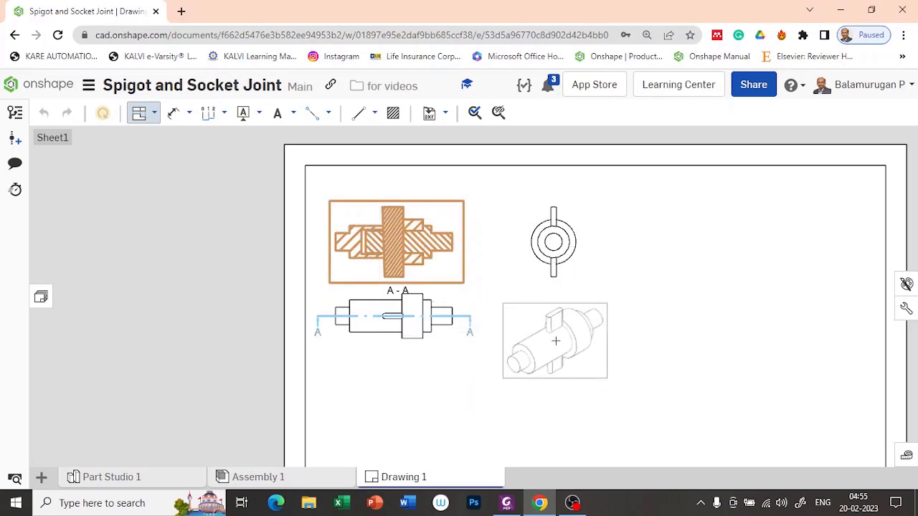
{"action": "left_click", "coordinate": [550, 334]}
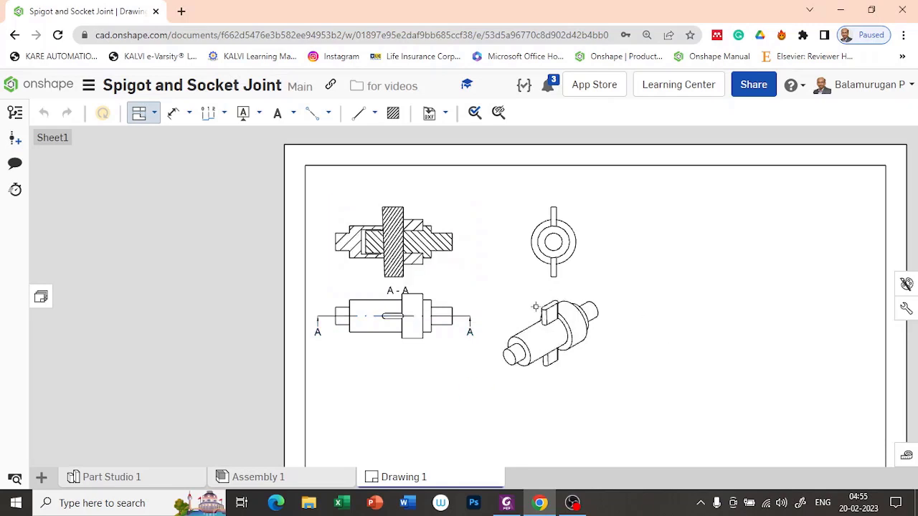
{"action": "left_click", "coordinate": [576, 356]}
Switch the isometric view of the joint to a shaded view.
{"action": "right_click", "coordinate": [580, 363]}
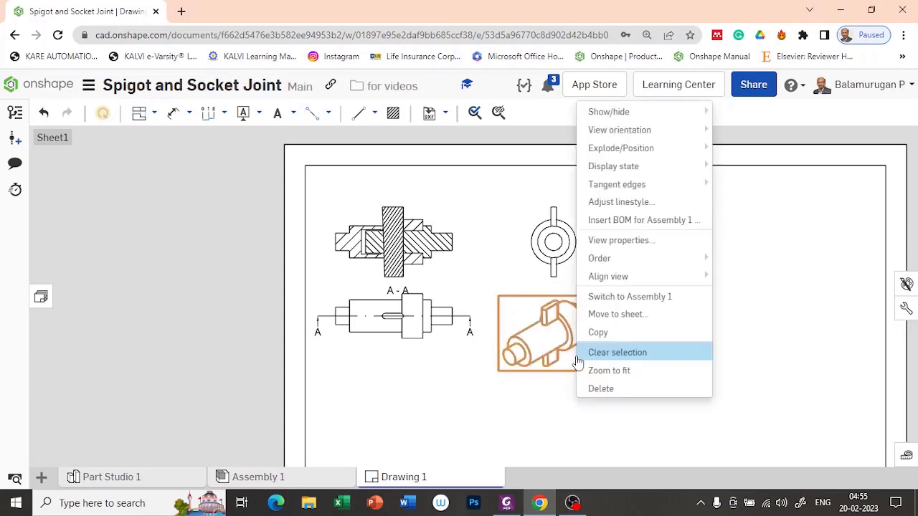
{"action": "mouse_move", "coordinate": [661, 116]}
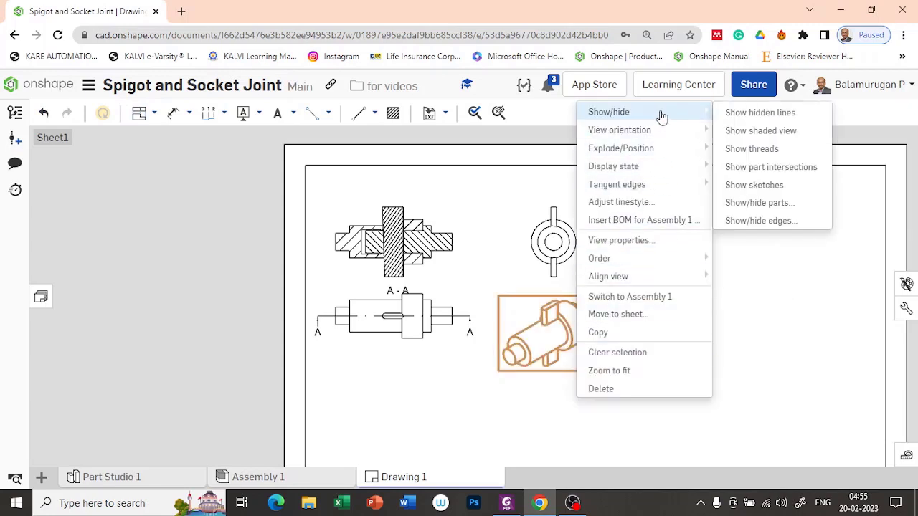
{"action": "left_click", "coordinate": [749, 136]}
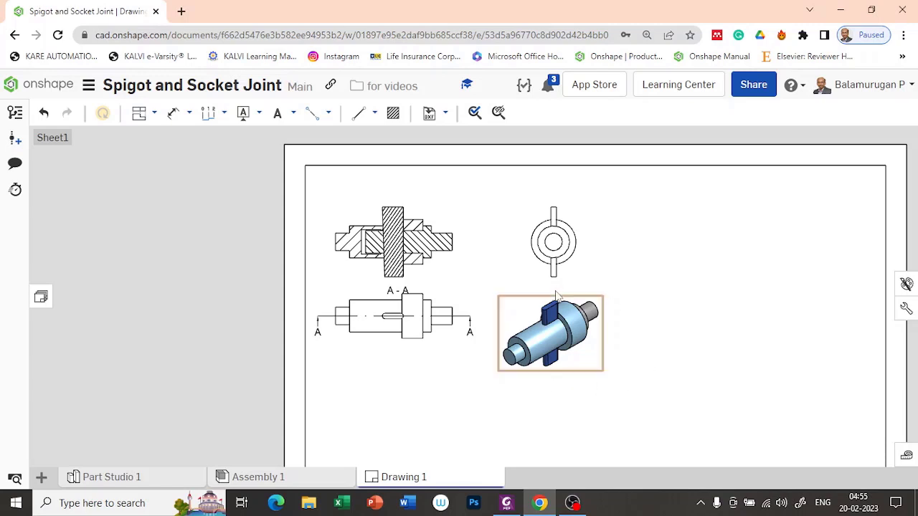
Zoom out and pan so the whole A4 sheet and title block are visible.
{"action": "scroll", "coordinate": [601, 280], "scroll_direction": "down", "scroll_amount": 3}
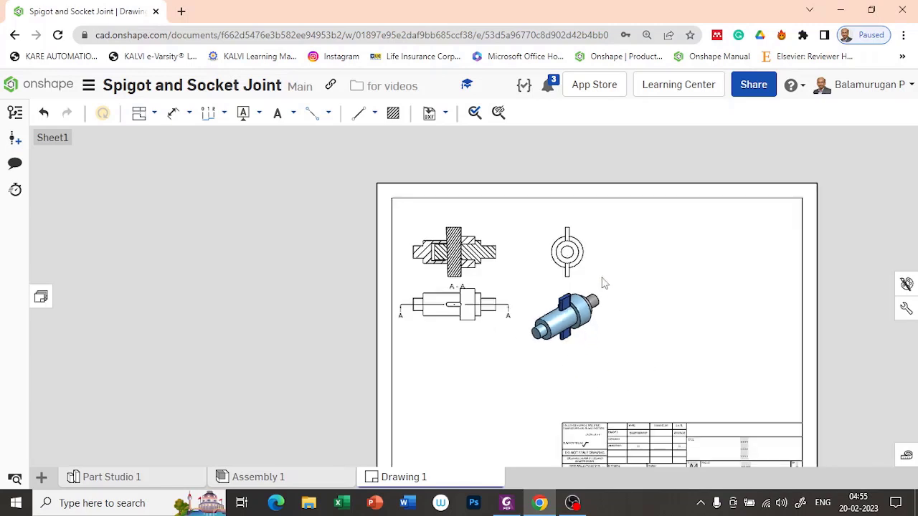
{"action": "mouse_move", "coordinate": [715, 337]}
{"action": "middle_mouse_down"}
{"action": "mouse_move", "coordinate": [609, 307]}
{"action": "mouse_move", "coordinate": [616, 314]}
{"action": "middle_mouse_up"}
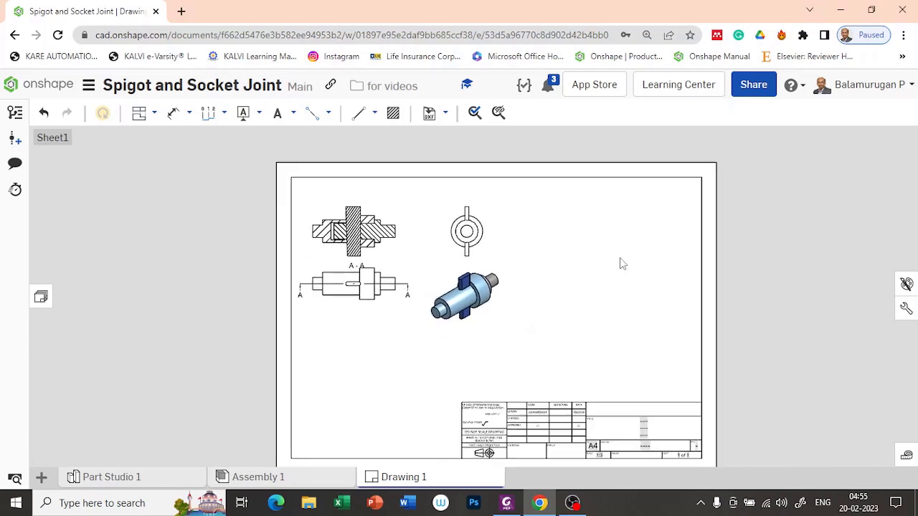
Place a default BOM table at the sheet border's top-right corner.
{"action": "left_click", "coordinate": [293, 113]}
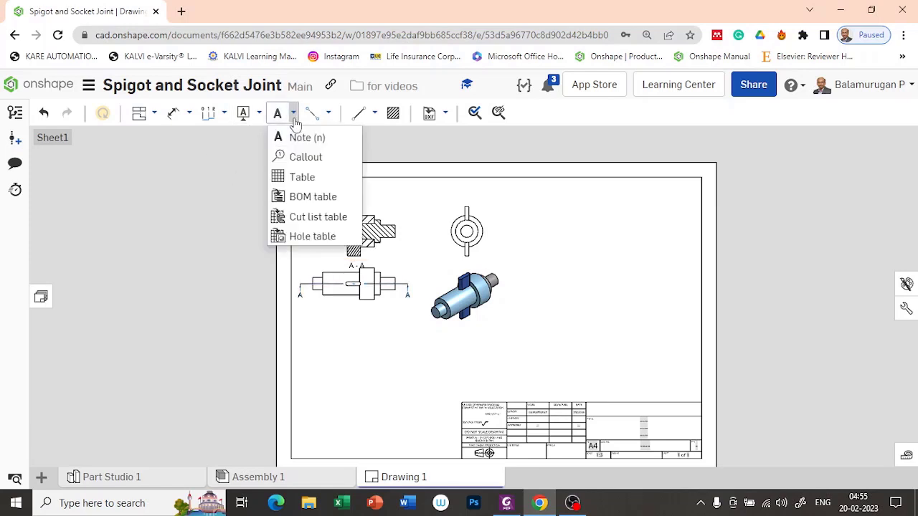
{"action": "left_click", "coordinate": [307, 199]}
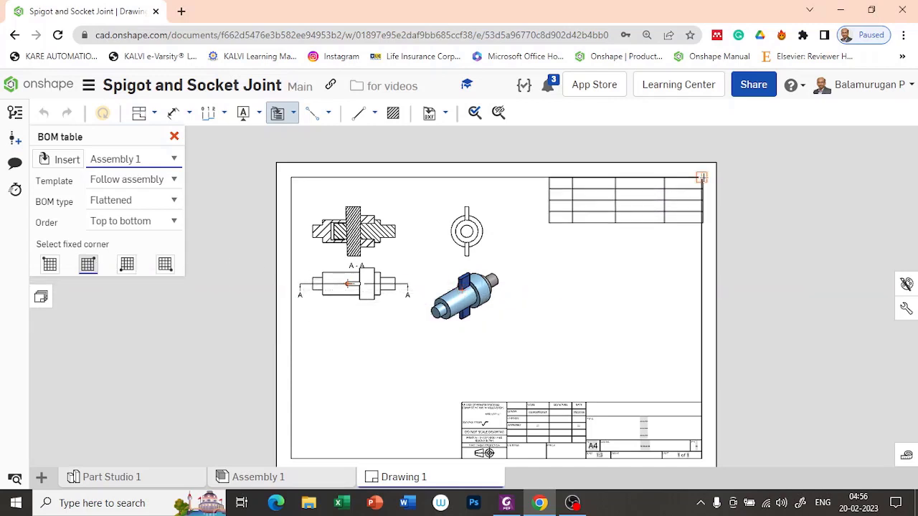
{"action": "left_click", "coordinate": [701, 177]}
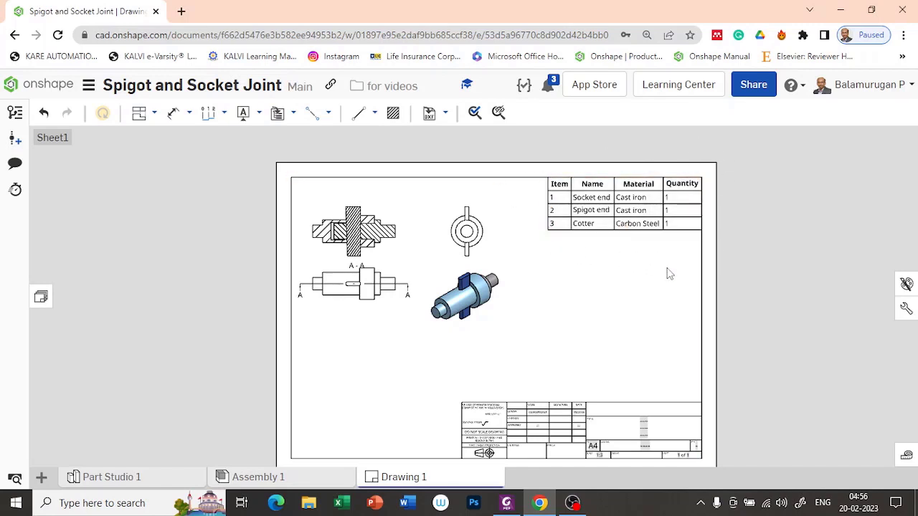
{"action": "scroll", "coordinate": [593, 261], "scroll_direction": "up", "scroll_amount": 2}
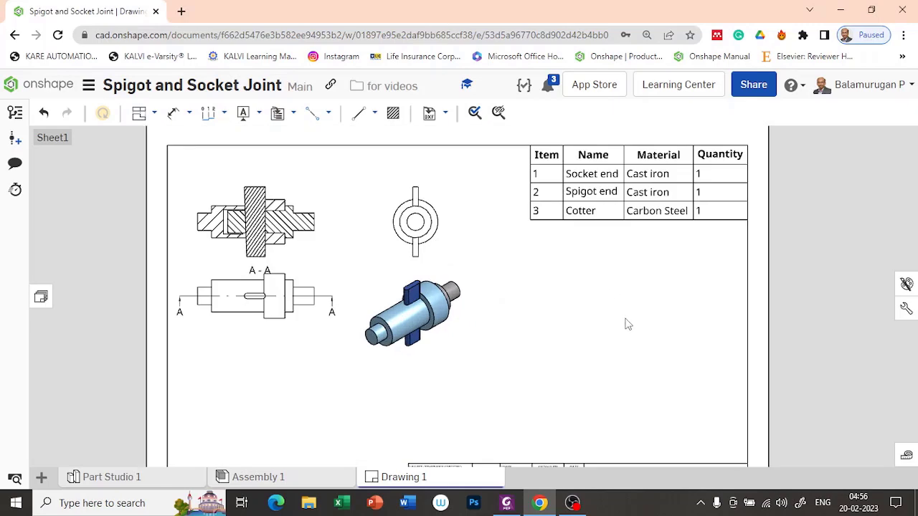
{"action": "middle_click_drag", "start_coordinate": [639, 329], "coordinate": [620, 362]}
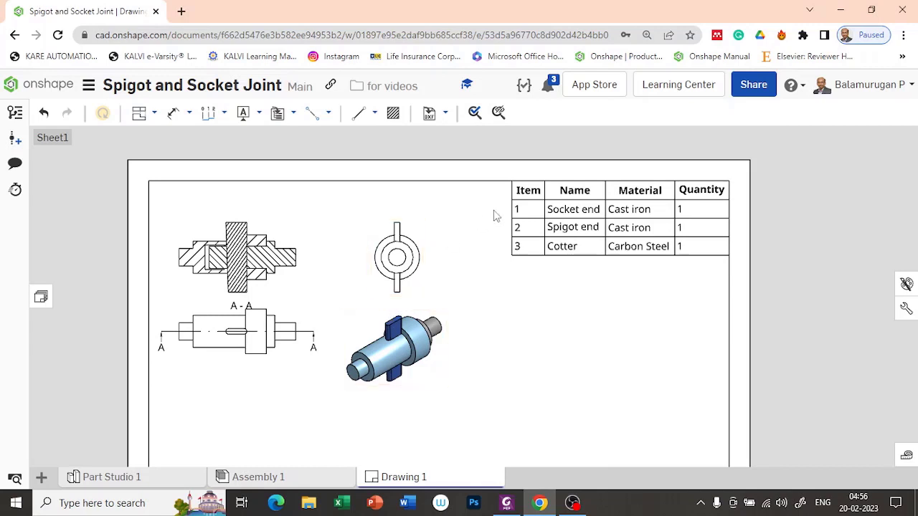
{"action": "left_click", "coordinate": [532, 212]}
Place callout balloon 2 on the spigot end and balloon 1 on the socket end.
{"action": "left_click", "coordinate": [294, 116]}
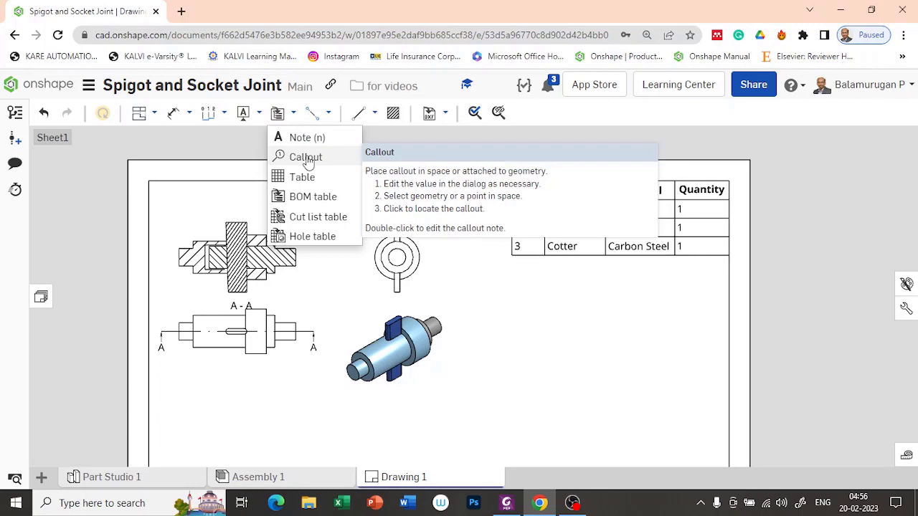
{"action": "left_click", "coordinate": [306, 158]}
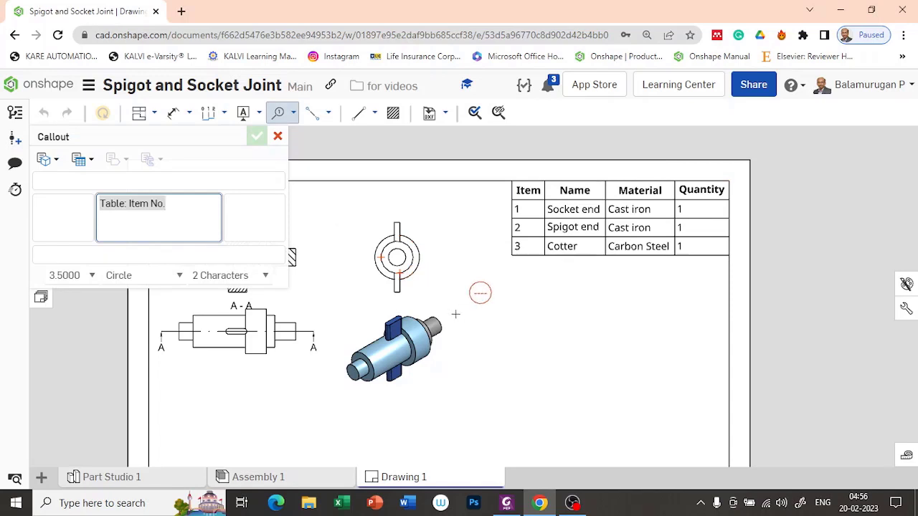
{"action": "scroll", "coordinate": [454, 315], "scroll_direction": "up", "scroll_amount": 2}
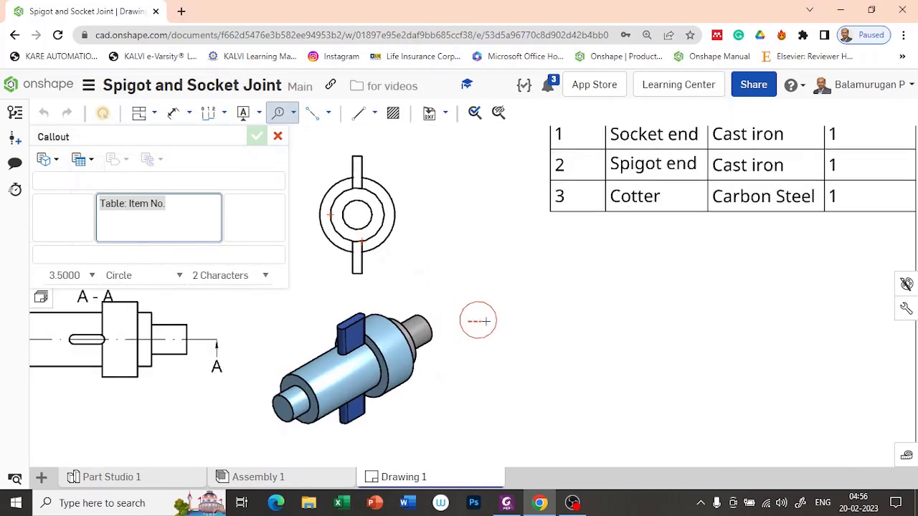
{"action": "left_click", "coordinate": [419, 327]}
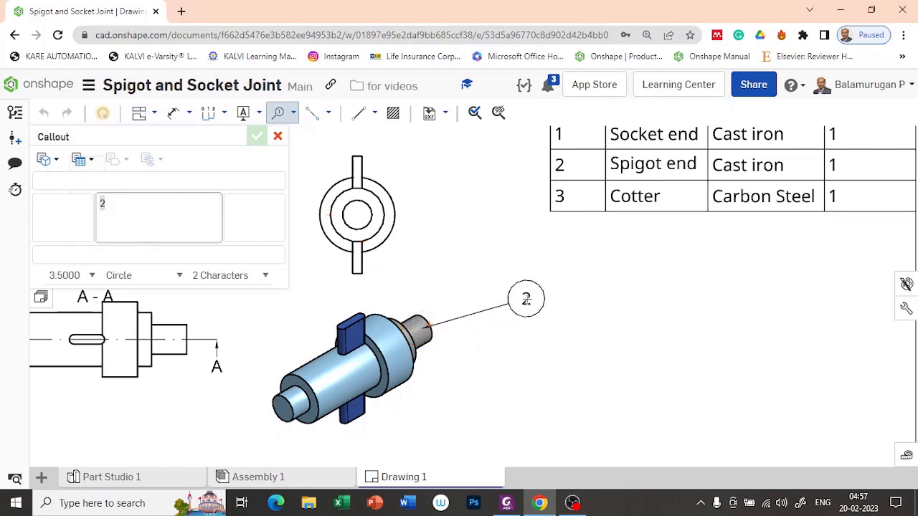
{"action": "left_click", "coordinate": [525, 298]}
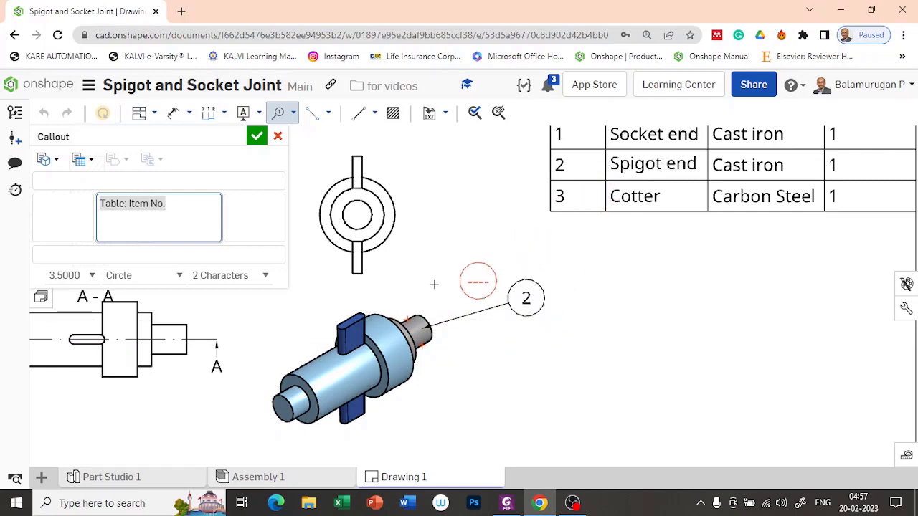
{"action": "left_click", "coordinate": [412, 380]}
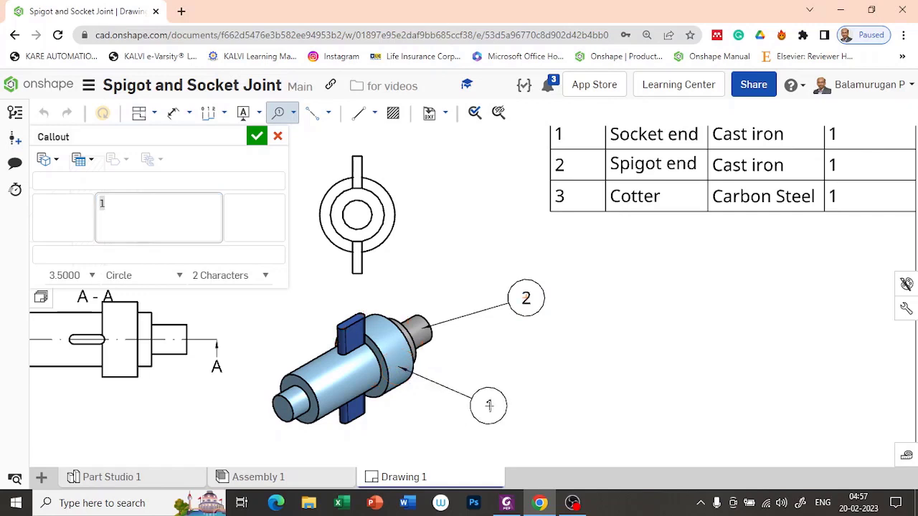
{"action": "left_click", "coordinate": [487, 404]}
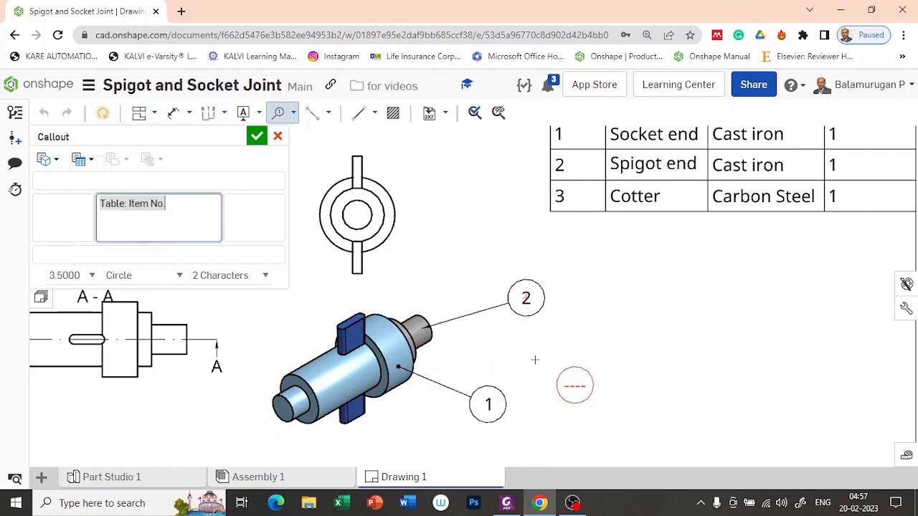
Add balloon 3 on the cotter, placed above it, and finish the callouts.
{"action": "scroll", "coordinate": [342, 328], "scroll_direction": "up", "scroll_amount": 4}
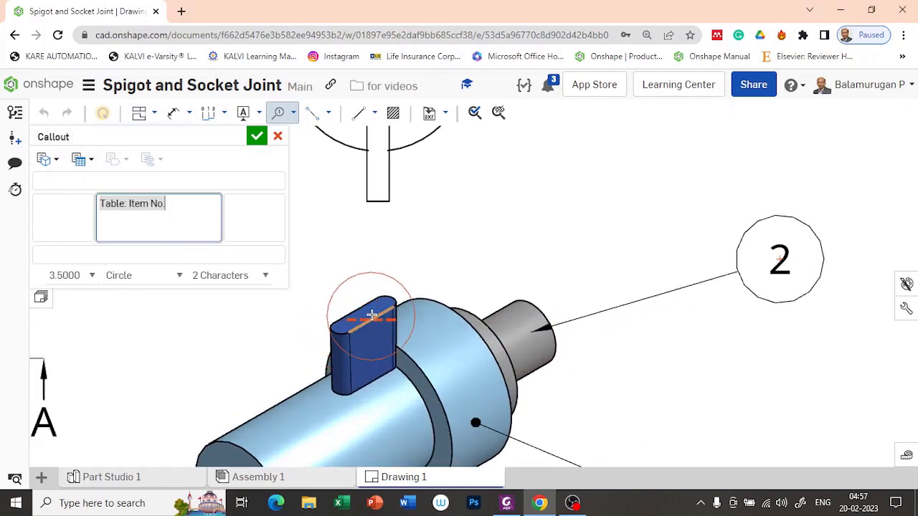
{"action": "left_click", "coordinate": [367, 314]}
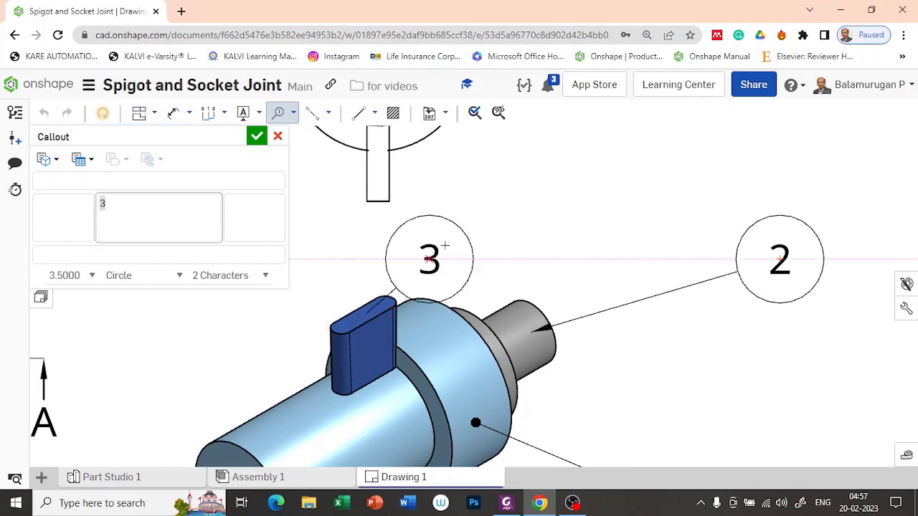
{"action": "left_click", "coordinate": [481, 215]}
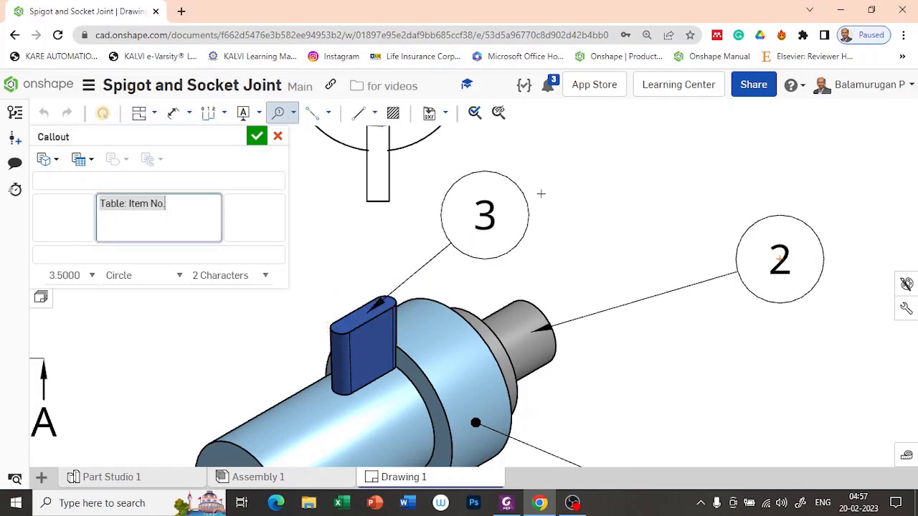
{"action": "scroll", "coordinate": [591, 205], "scroll_direction": "down", "scroll_amount": 3}
{"action": "scroll", "coordinate": [591, 205], "scroll_direction": "down", "scroll_amount": 3}
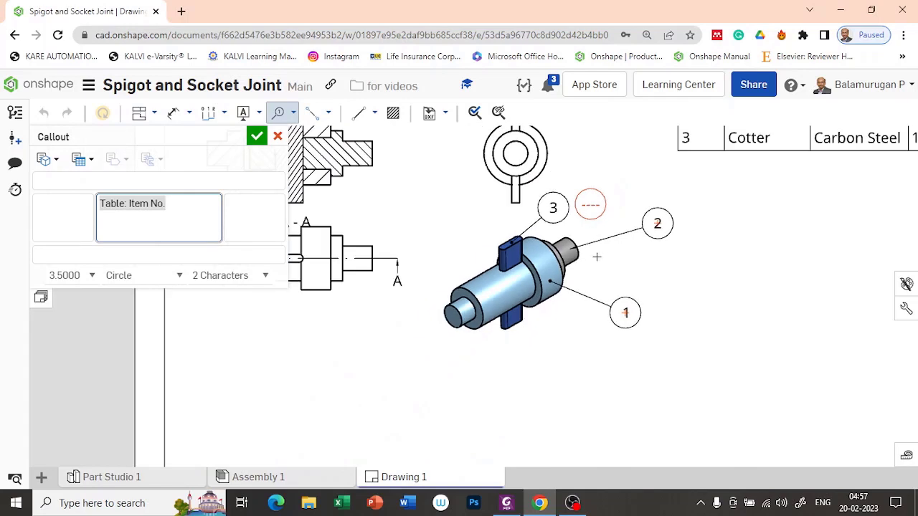
{"action": "left_click", "coordinate": [258, 137]}
{"action": "scroll", "coordinate": [498, 215], "scroll_direction": "down", "scroll_amount": 4}
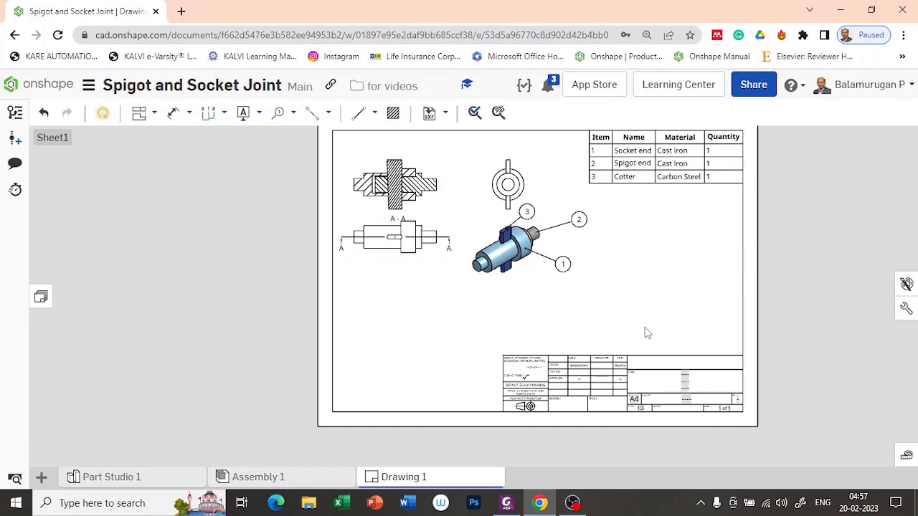
Enter 'Spigot and socket joint' in the title block's TITLE field.
{"action": "scroll", "coordinate": [488, 273], "scroll_direction": "up", "scroll_amount": 1}
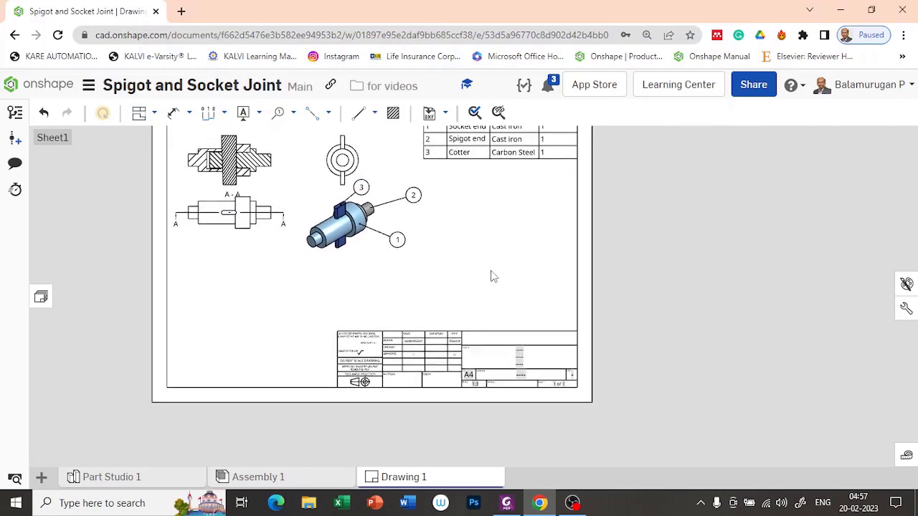
{"action": "scroll", "coordinate": [534, 366], "scroll_direction": "up", "scroll_amount": 3}
{"action": "scroll", "coordinate": [533, 363], "scroll_direction": "up", "scroll_amount": 3}
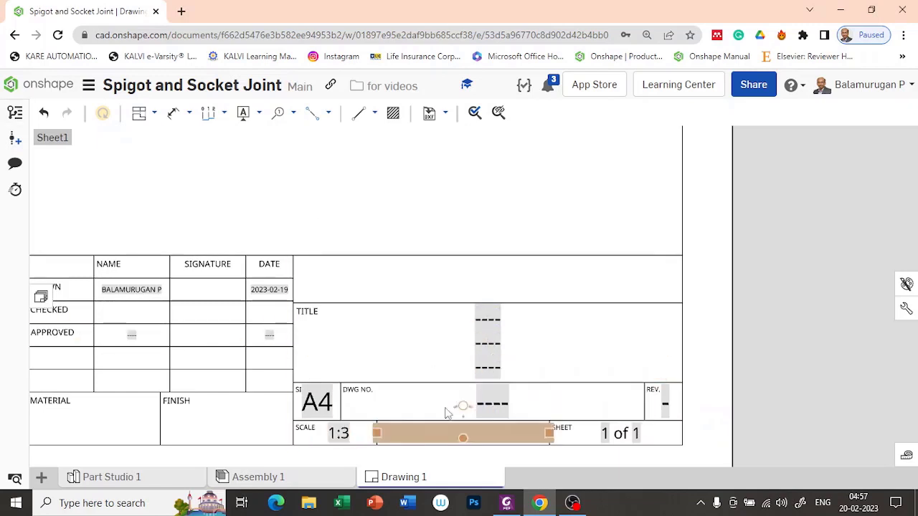
{"action": "double_click", "coordinate": [497, 346]}
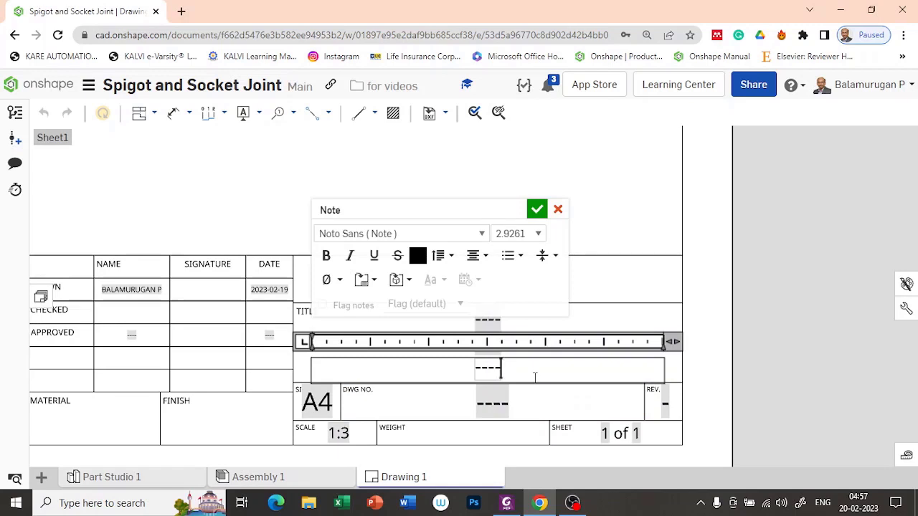
{"action": "key", "text": "BackSpace"}
{"action": "key", "text": "BackSpace"}
{"action": "key", "text": "BackSpace"}
{"action": "key", "text": "BackSpace"}
{"action": "type", "text": "S"}
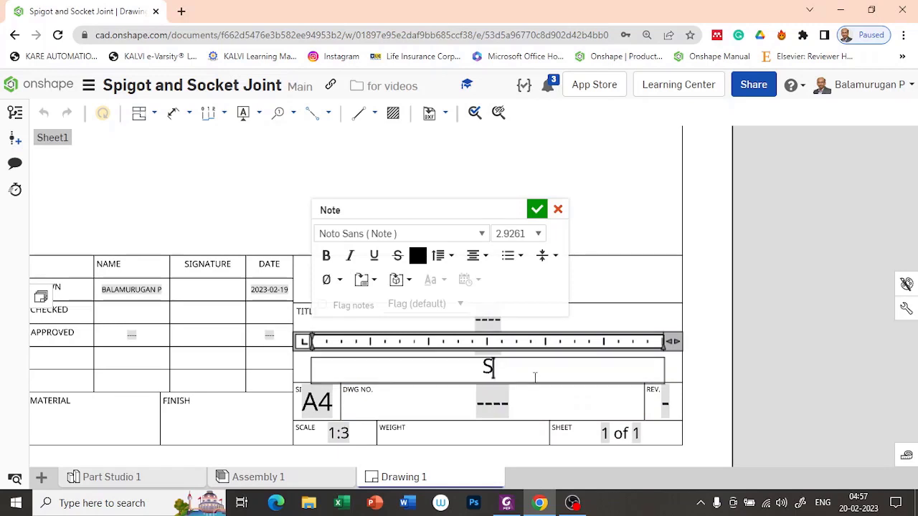
{"action": "type", "text": "pi"}
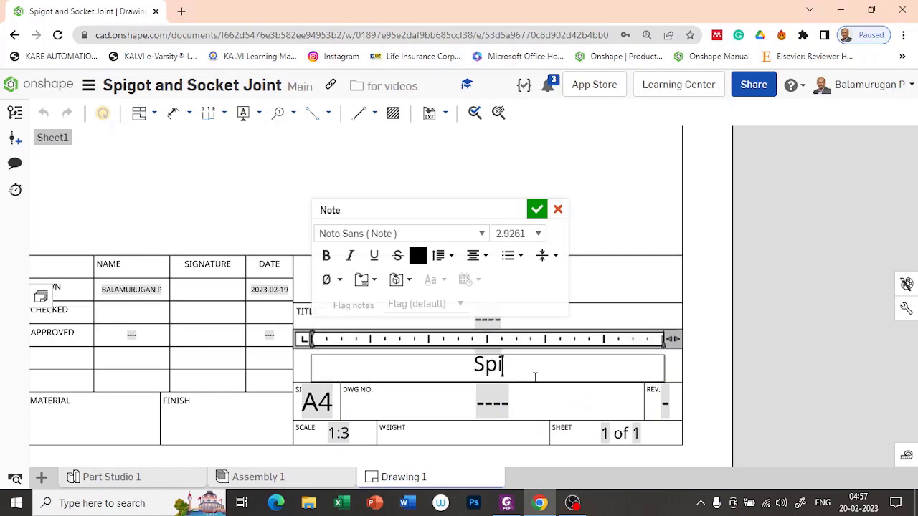
{"action": "type", "text": "got and"}
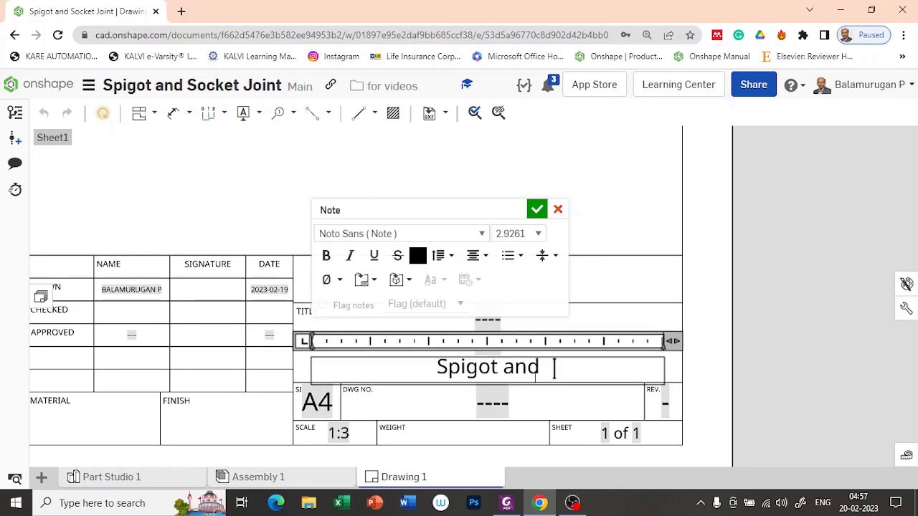
{"action": "type", "text": " socket"}
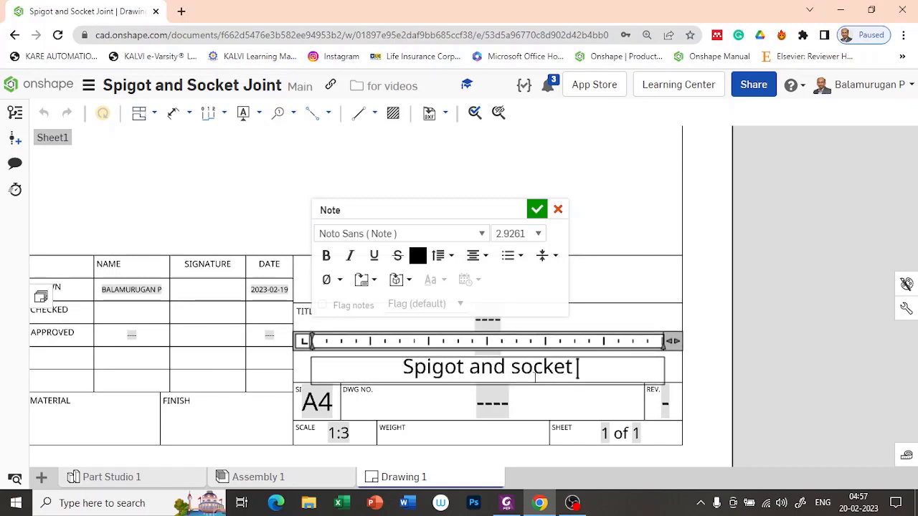
{"action": "type", "text": " joint"}
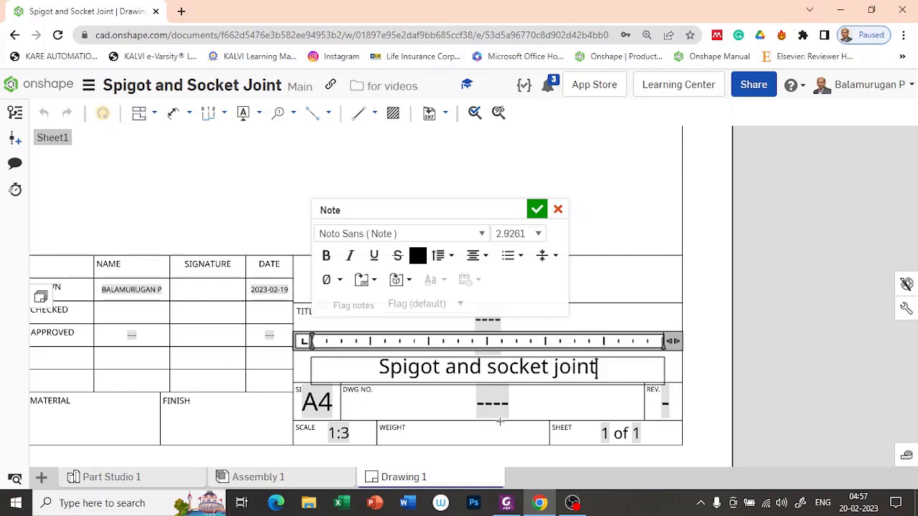
{"action": "left_click", "coordinate": [537, 209]}
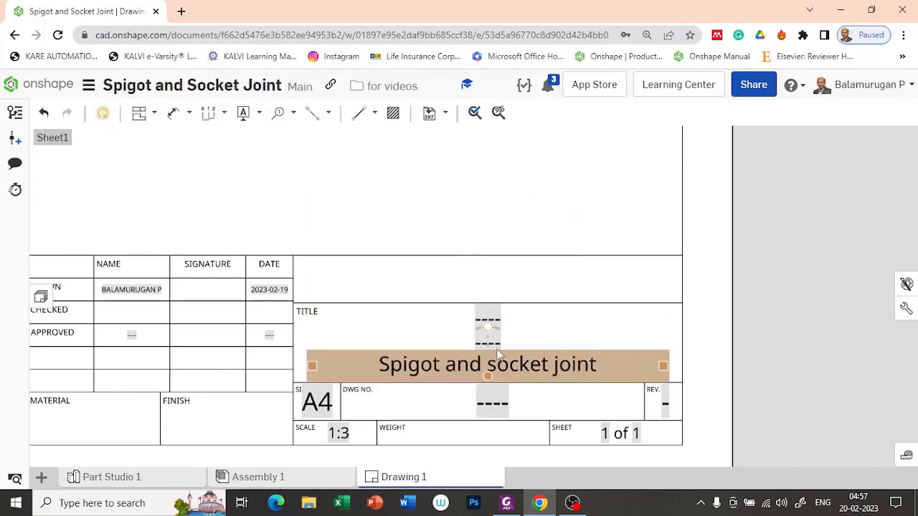
Replace that title text with the drafter's ID number.
{"action": "double_click", "coordinate": [494, 348]}
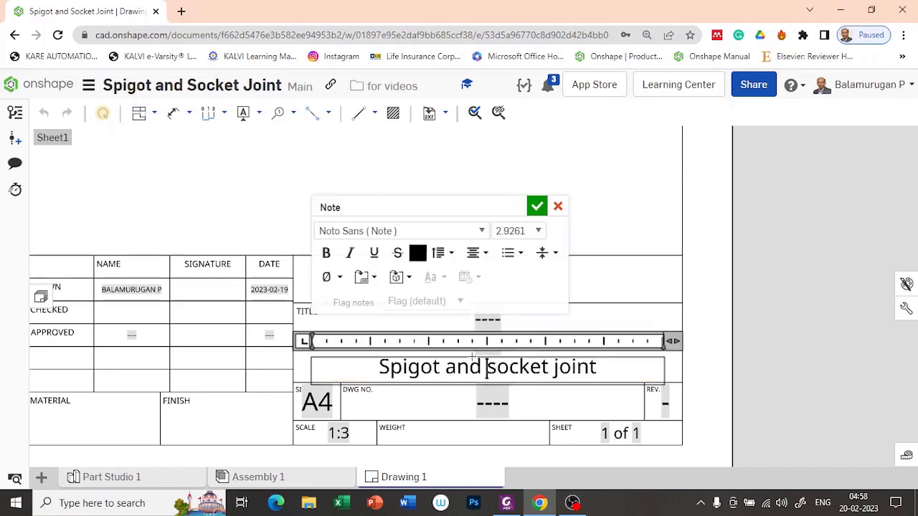
{"action": "left_click_drag", "start_coordinate": [601, 370], "coordinate": [352, 353]}
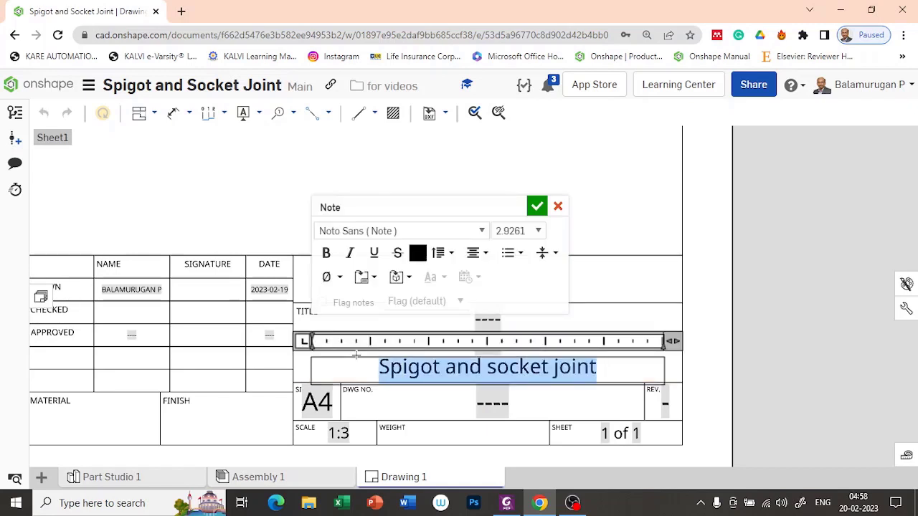
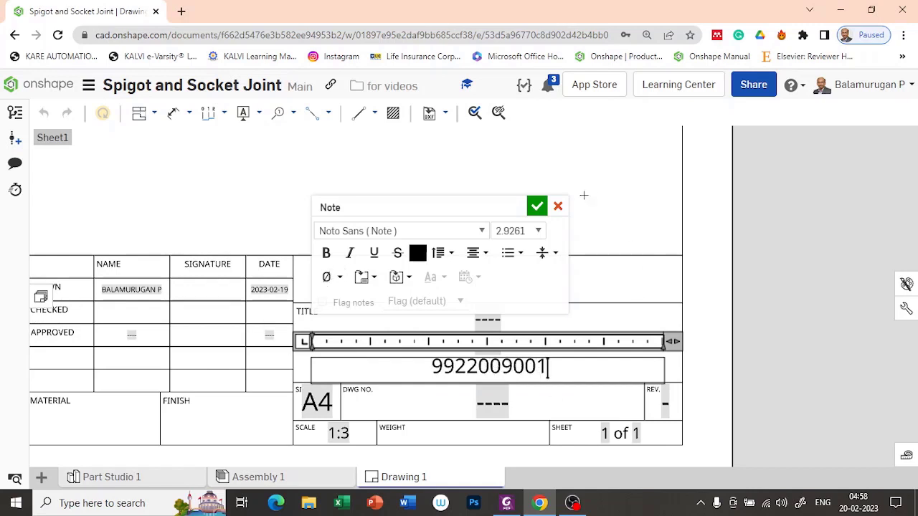
{"action": "left_click", "coordinate": [537, 207]}
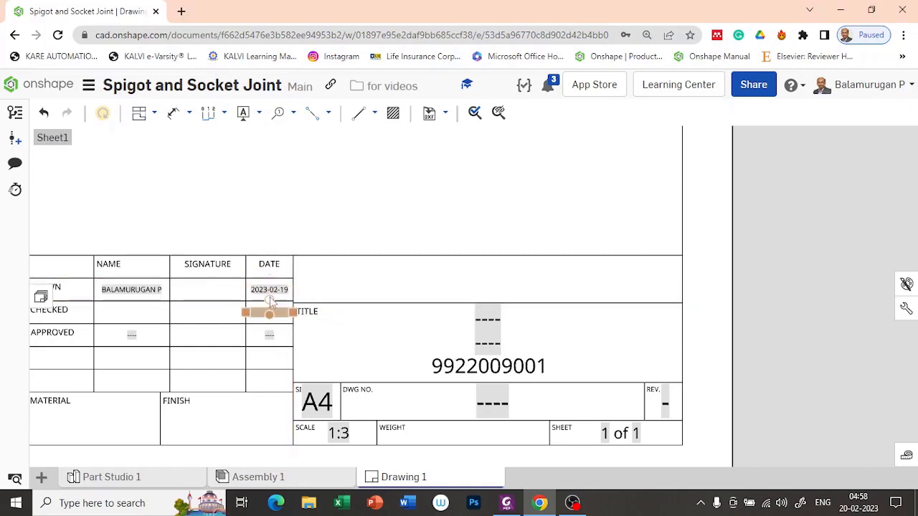
Replace the empty '----' title placeholder with 'Spigot and Socket Joint'.
{"action": "double_click", "coordinate": [499, 345]}
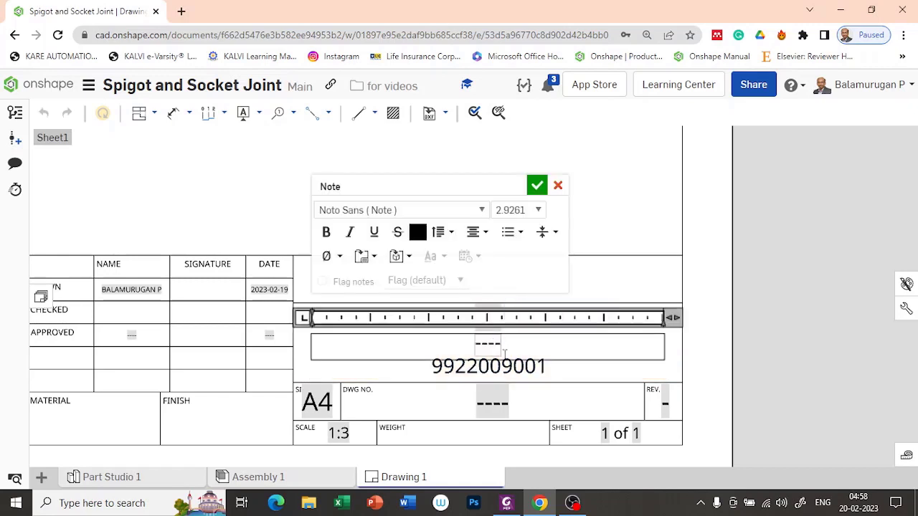
{"action": "key", "text": "BackSpace"}
{"action": "type", "text": "Spigot an"}
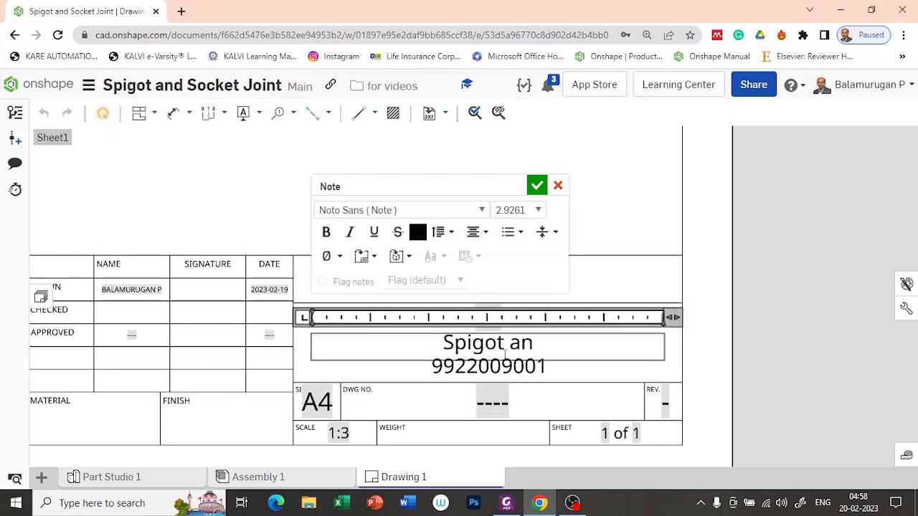
{"action": "type", "text": "d Sock"}
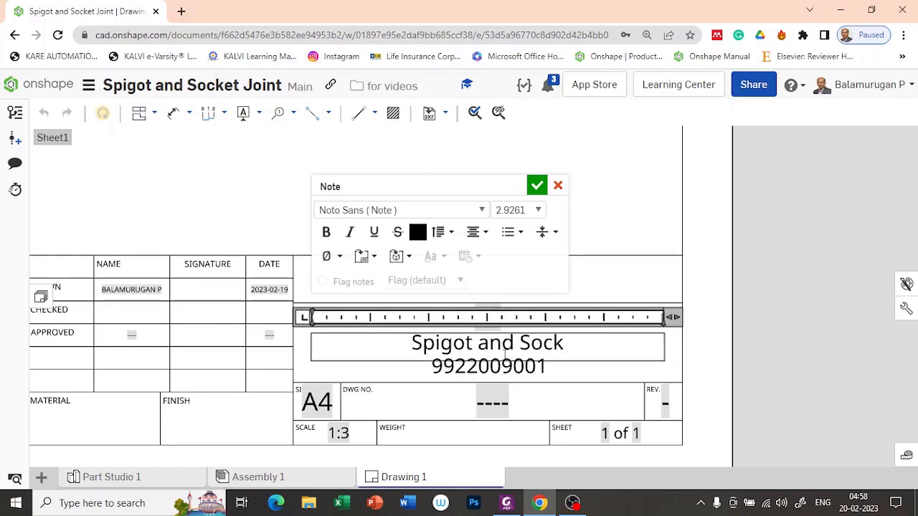
{"action": "type", "text": "t"}
{"action": "key", "text": "BackSpace"}
{"action": "type", "text": "et Joint"}
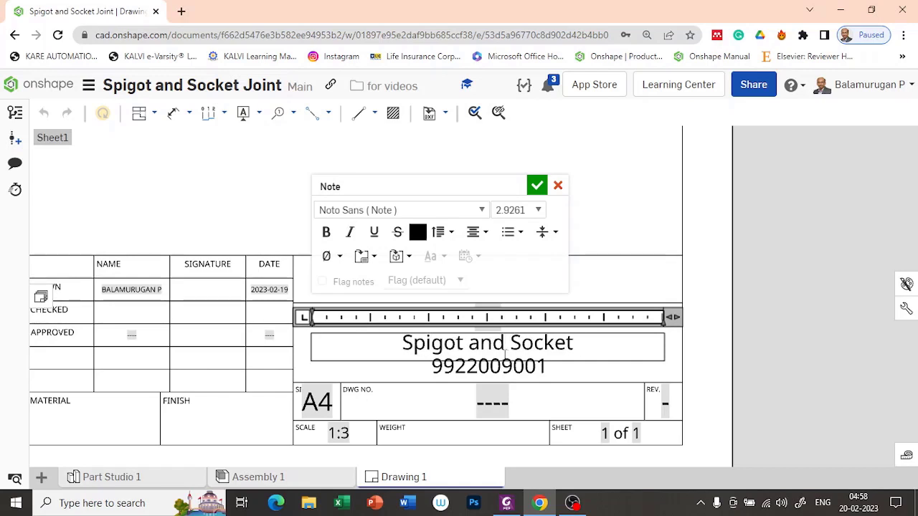
{"action": "left_click", "coordinate": [537, 185]}
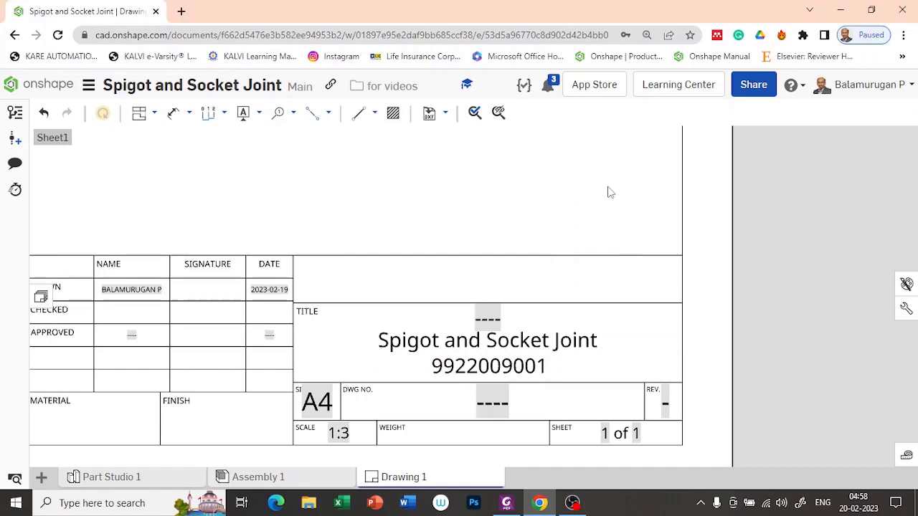
Zoom out to view the whole finished sheet.
{"action": "scroll", "coordinate": [605, 195], "scroll_direction": "down", "scroll_amount": 3}
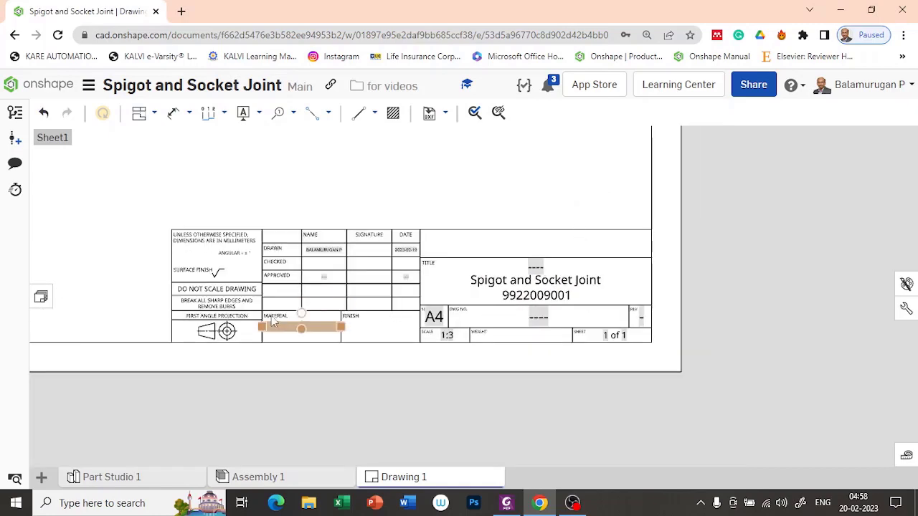
{"action": "scroll", "coordinate": [565, 361], "scroll_direction": "down", "scroll_amount": 5}
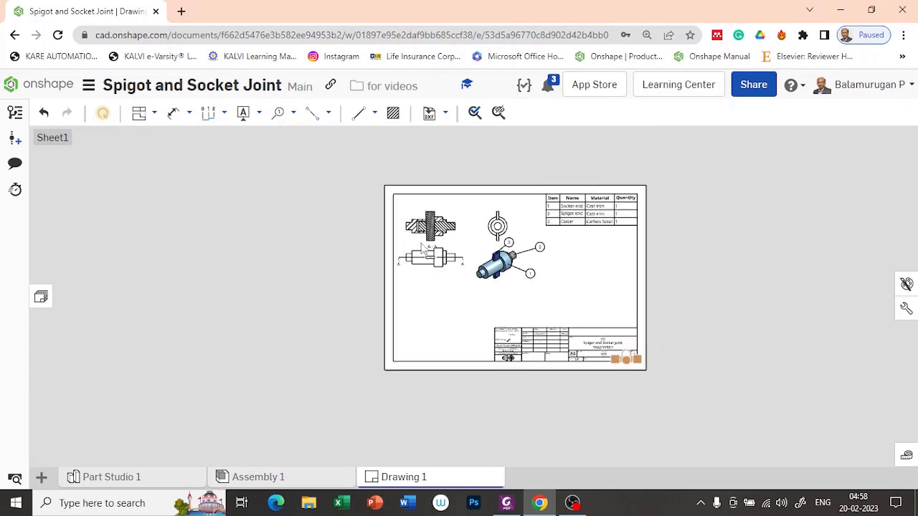
{"action": "scroll", "coordinate": [534, 288], "scroll_direction": "up", "scroll_amount": 5}
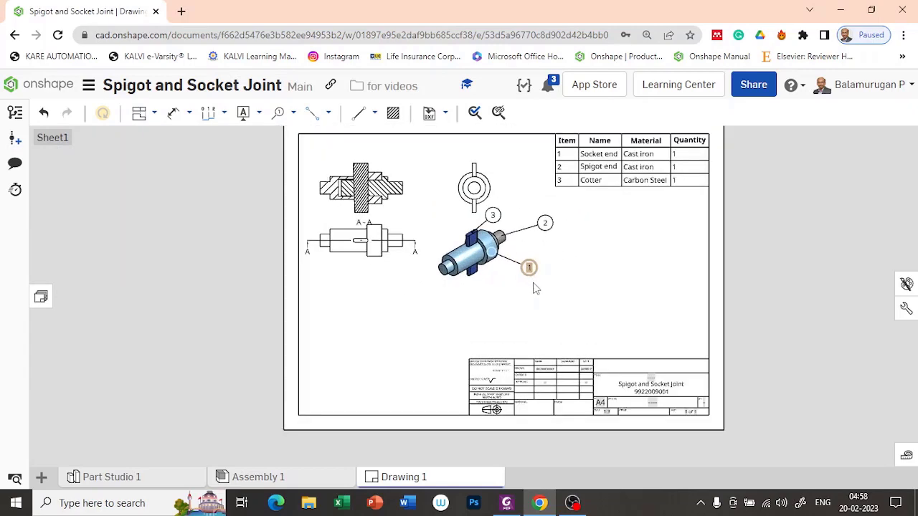
{"action": "scroll", "coordinate": [695, 305], "scroll_direction": "down", "scroll_amount": 3}
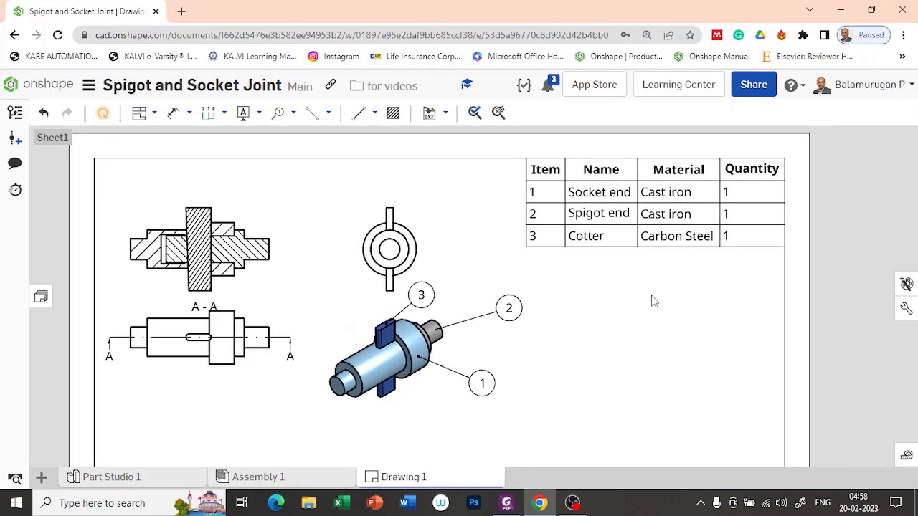
{"action": "scroll", "coordinate": [653, 302], "scroll_direction": "down", "scroll_amount": 2}
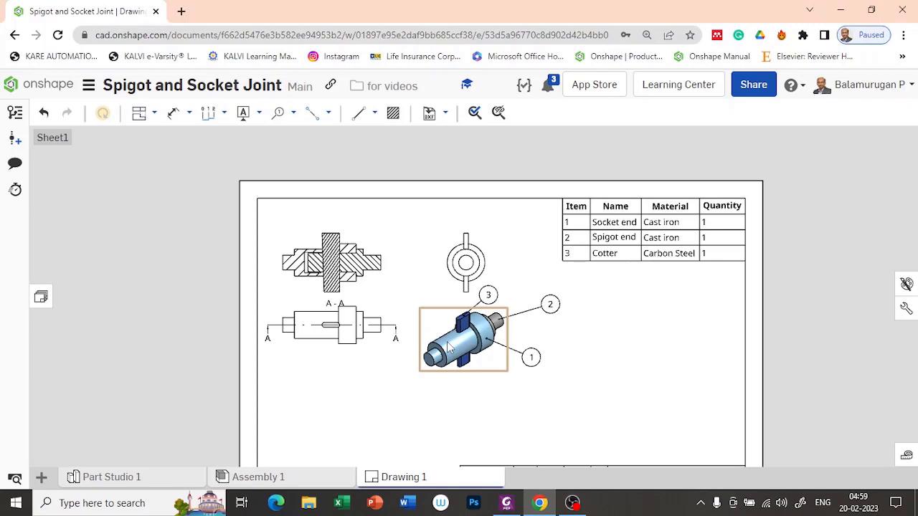
Insert a new sheet and rename Sheet2 to 'Component Drawing'.
{"action": "left_click", "coordinate": [41, 298]}
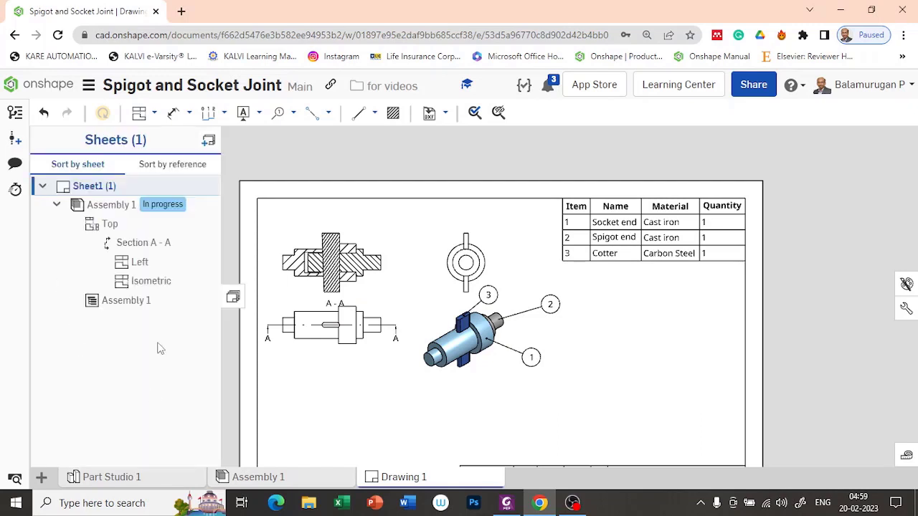
{"action": "left_click", "coordinate": [208, 141]}
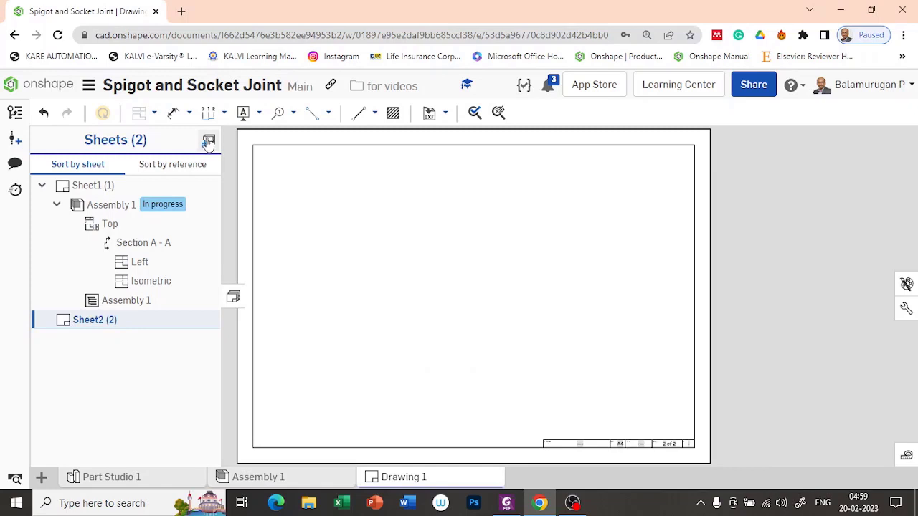
{"action": "left_click", "coordinate": [105, 324]}
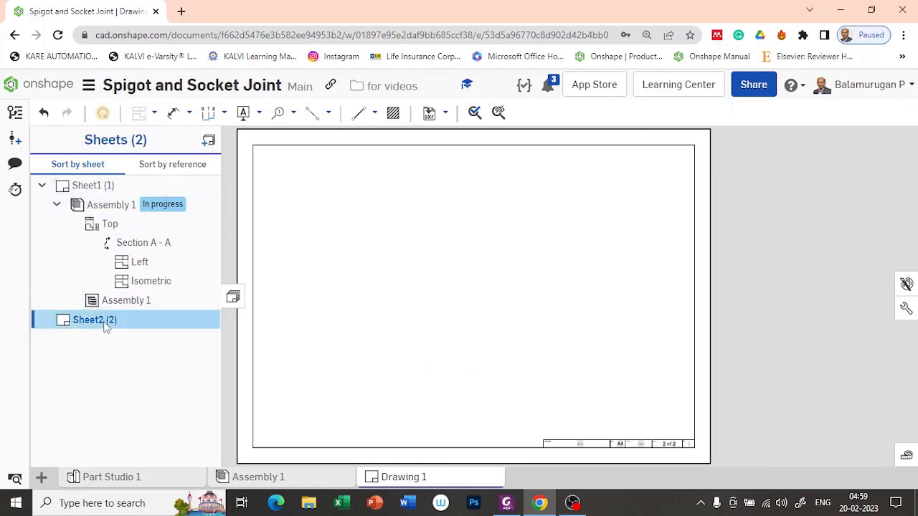
{"action": "right_click", "coordinate": [105, 324]}
{"action": "left_click", "coordinate": [133, 332]}
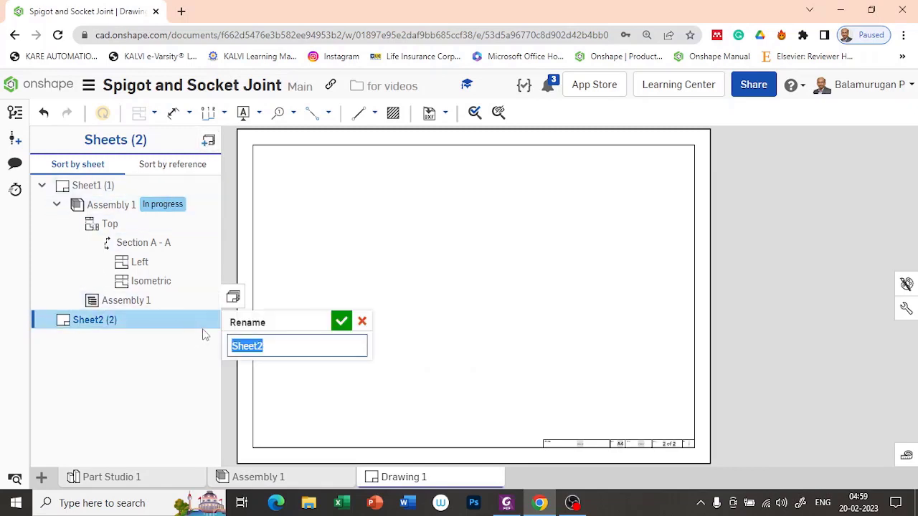
{"action": "type", "text": "Compo"}
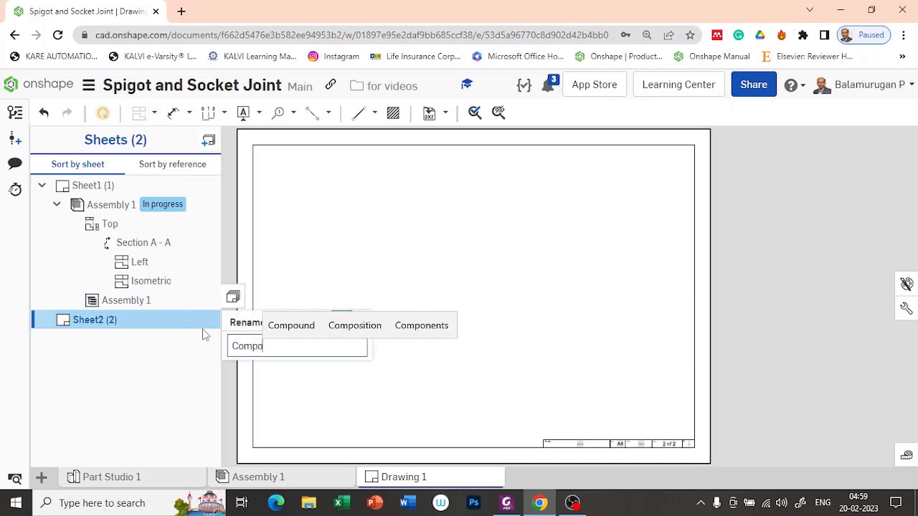
{"action": "type", "text": "nent"}
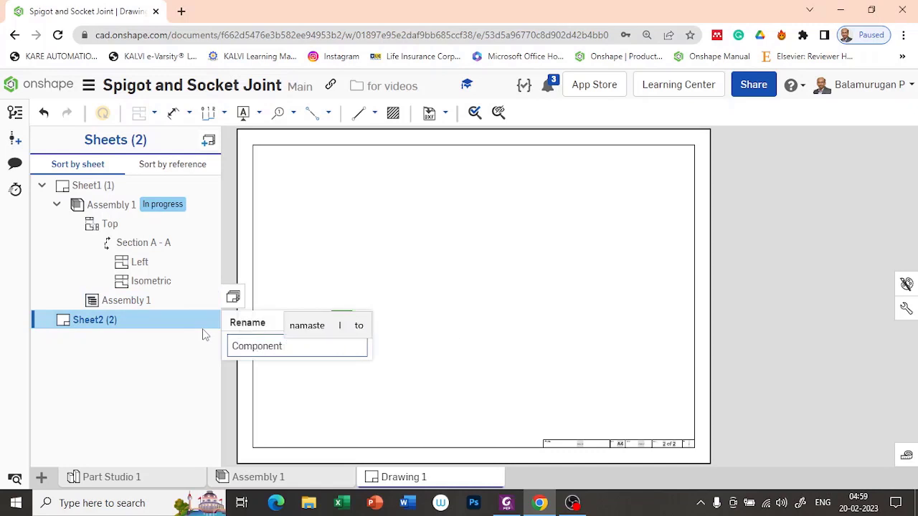
{"action": "type", "text": " Drawing"}
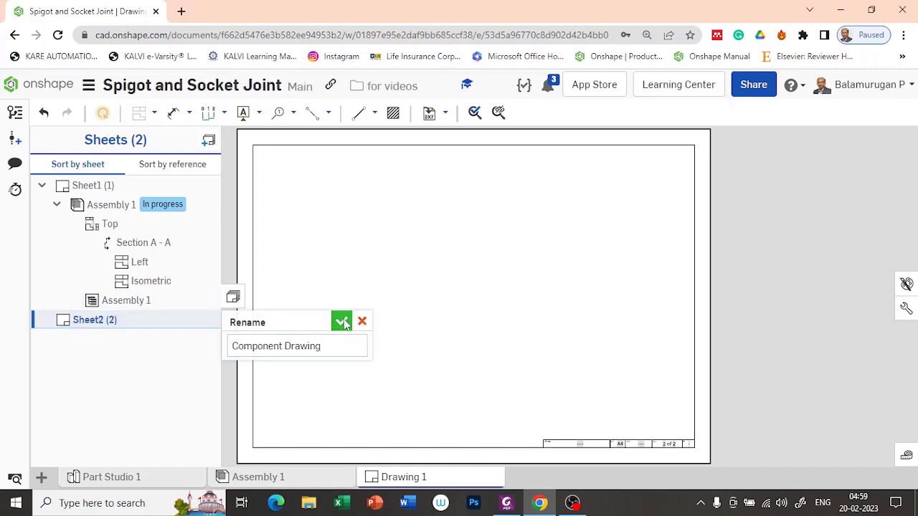
{"action": "left_click", "coordinate": [341, 323]}
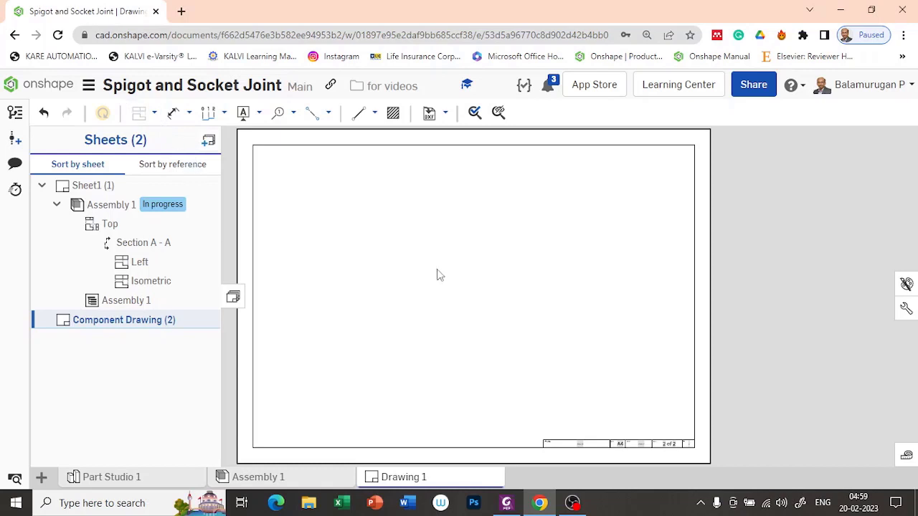
Insert a base view of the Socket end part with Top orientation and place it on the sheet.
{"action": "left_click", "coordinate": [154, 113]}
{"action": "left_click", "coordinate": [173, 140]}
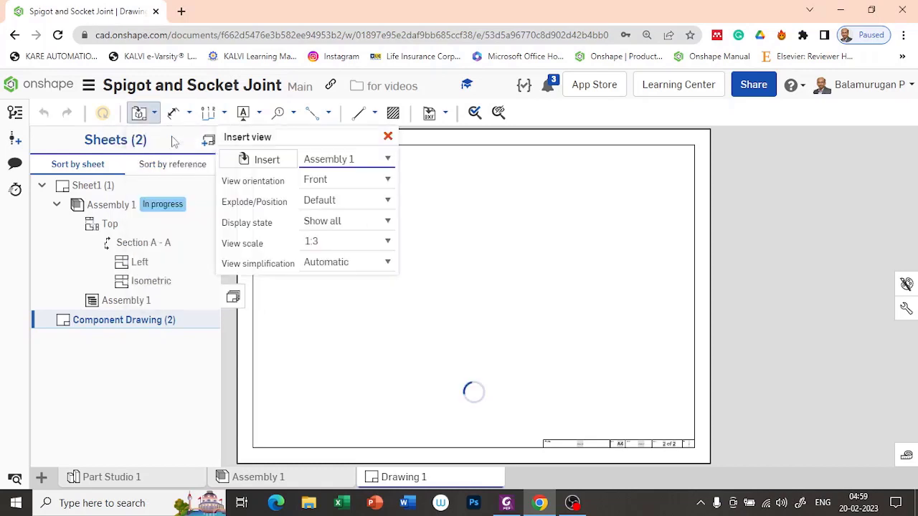
{"action": "left_click", "coordinate": [362, 164]}
{"action": "left_click", "coordinate": [362, 164]}
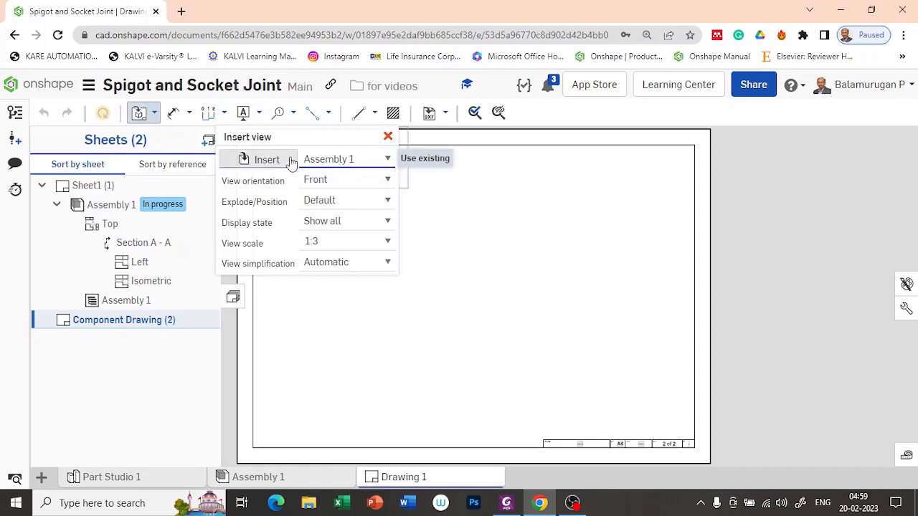
{"action": "left_click", "coordinate": [286, 159]}
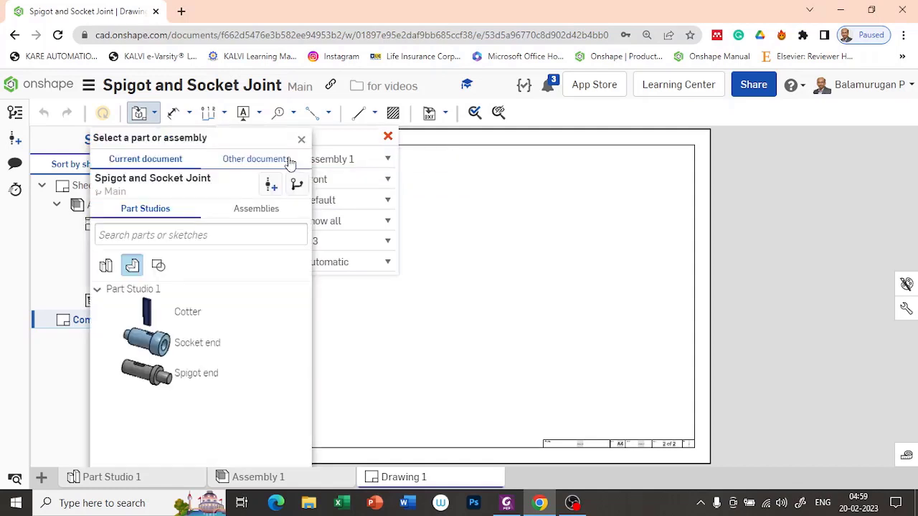
{"action": "left_click", "coordinate": [182, 346]}
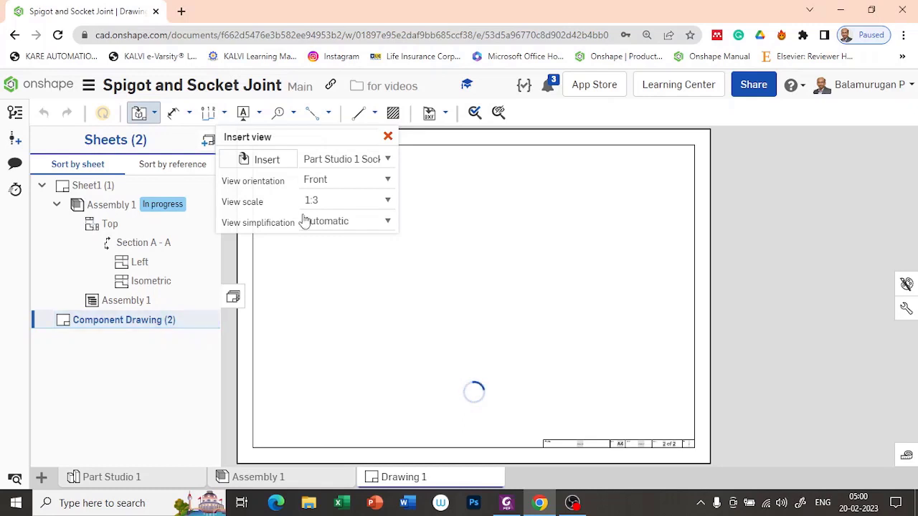
{"action": "left_click_drag", "start_coordinate": [315, 138], "coordinate": [133, 173]}
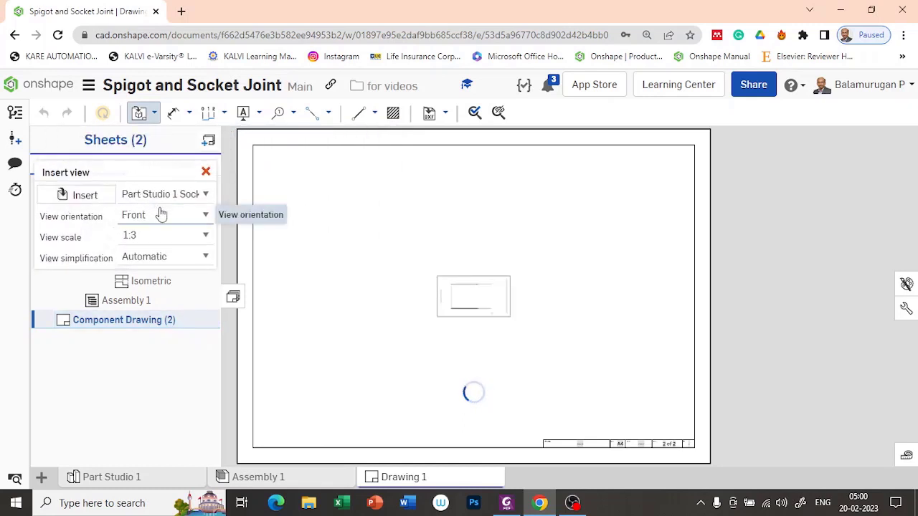
{"action": "left_click", "coordinate": [200, 214]}
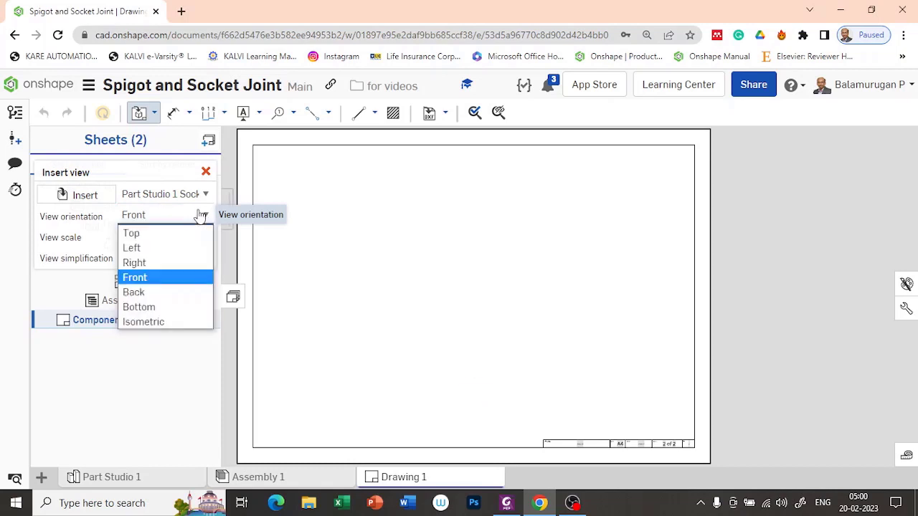
{"action": "left_click", "coordinate": [165, 239]}
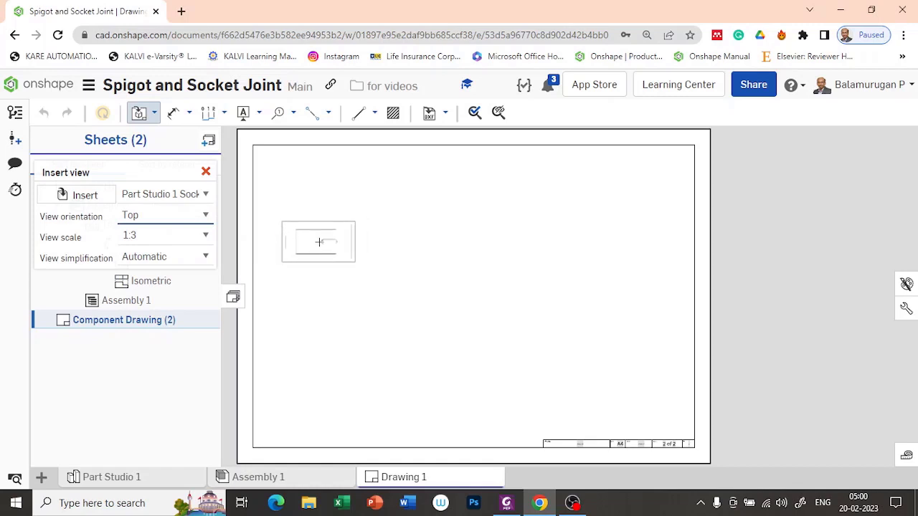
{"action": "left_click", "coordinate": [319, 242]}
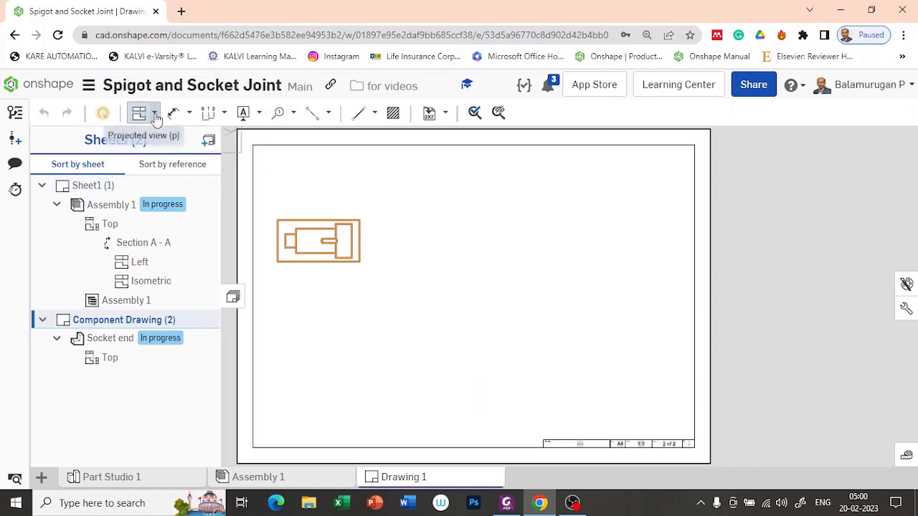
Cut horizontal section B-B along the socket end's axis and place it above the top view.
{"action": "left_click", "coordinate": [155, 114]}
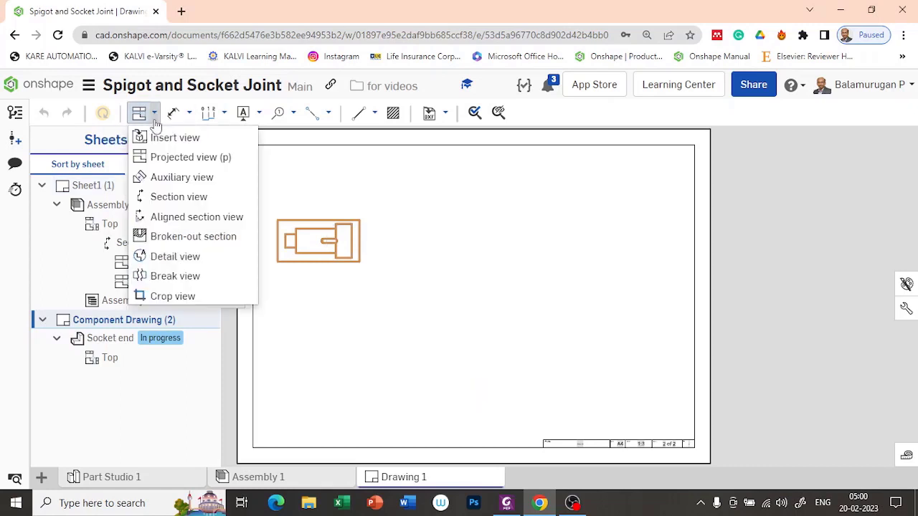
{"action": "left_click", "coordinate": [179, 197]}
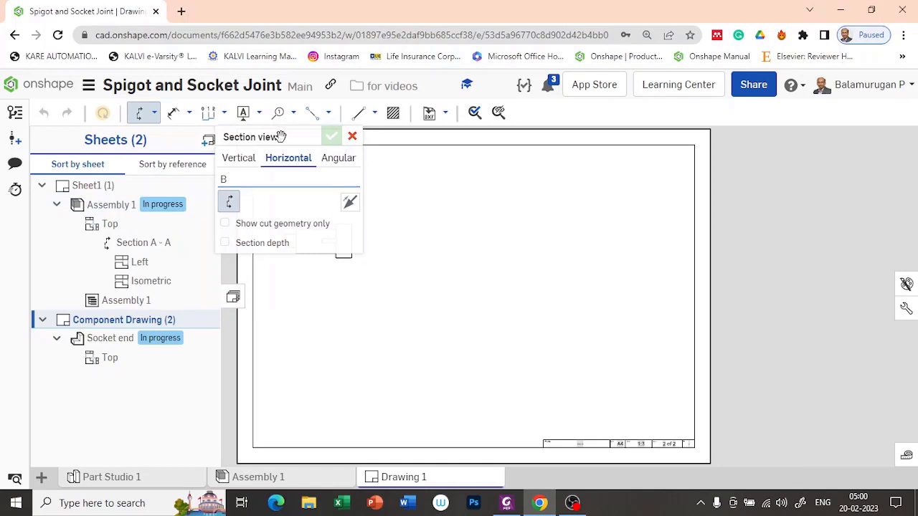
{"action": "mouse_move", "coordinate": [284, 136]}
{"action": "left_mouse_down"}
{"action": "mouse_move", "coordinate": [32, 136]}
{"action": "mouse_move", "coordinate": [98, 209]}
{"action": "mouse_move", "coordinate": [85, 193]}
{"action": "mouse_move", "coordinate": [107, 237]}
{"action": "mouse_move", "coordinate": [123, 220]}
{"action": "left_mouse_up"}
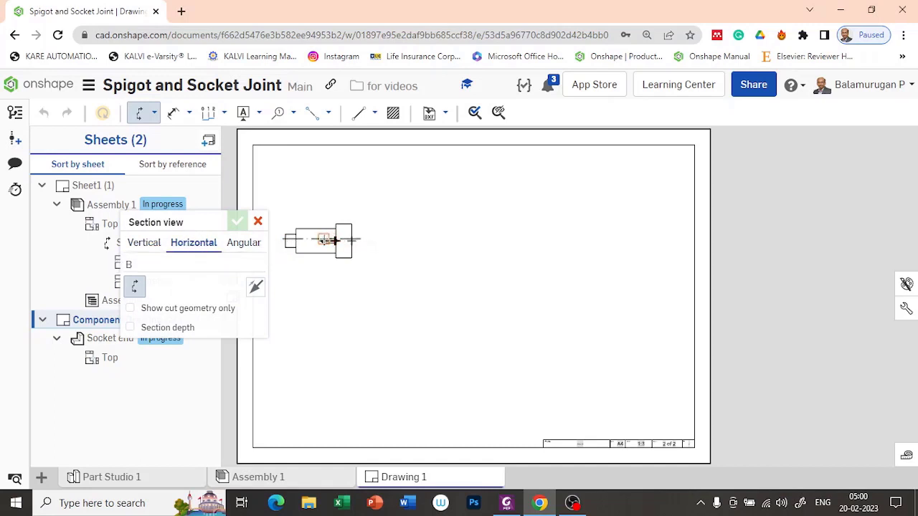
{"action": "scroll", "coordinate": [329, 241], "scroll_direction": "up", "scroll_amount": 5}
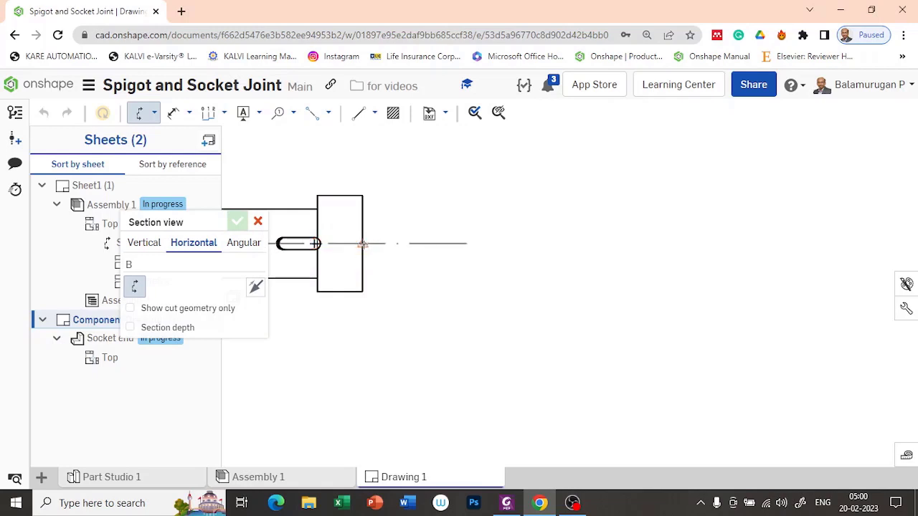
{"action": "left_click", "coordinate": [363, 243]}
{"action": "scroll", "coordinate": [444, 223], "scroll_direction": "down", "scroll_amount": 5}
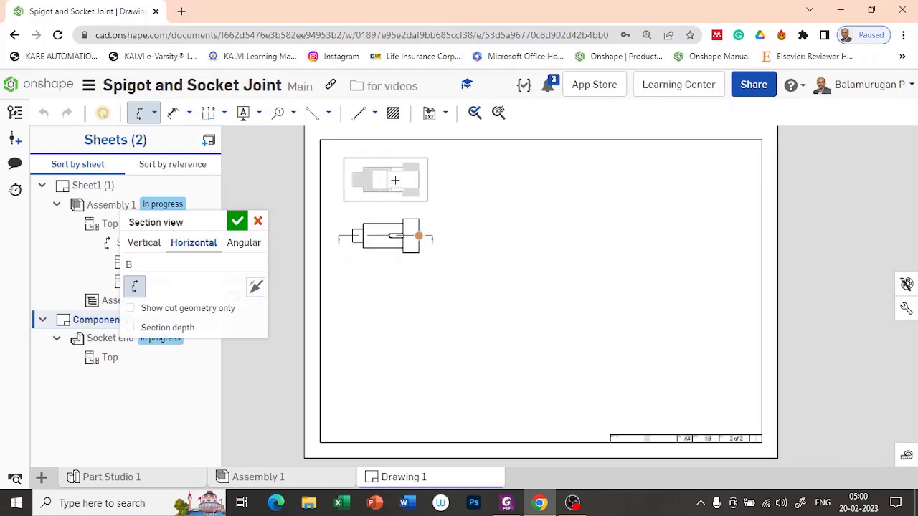
{"action": "left_click", "coordinate": [394, 183]}
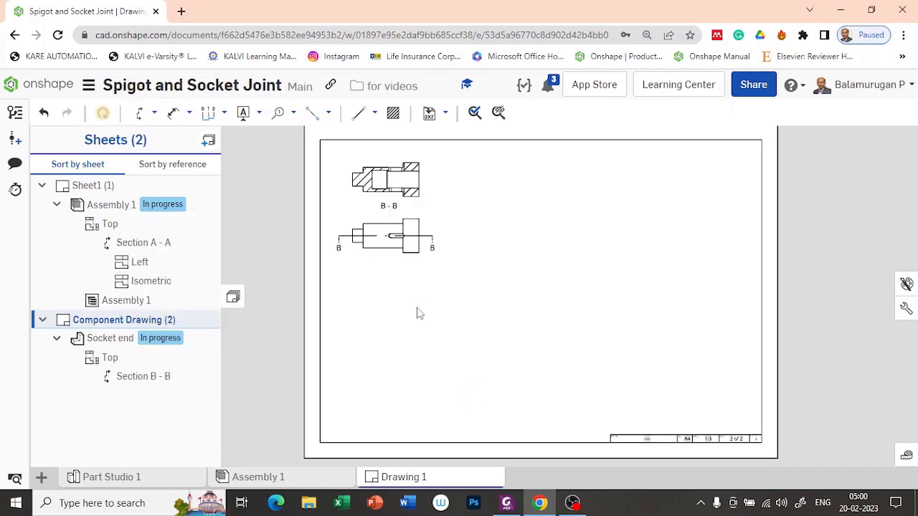
{"action": "scroll", "coordinate": [411, 198], "scroll_direction": "up", "scroll_amount": 3}
{"action": "scroll", "coordinate": [411, 198], "scroll_direction": "up", "scroll_amount": 3}
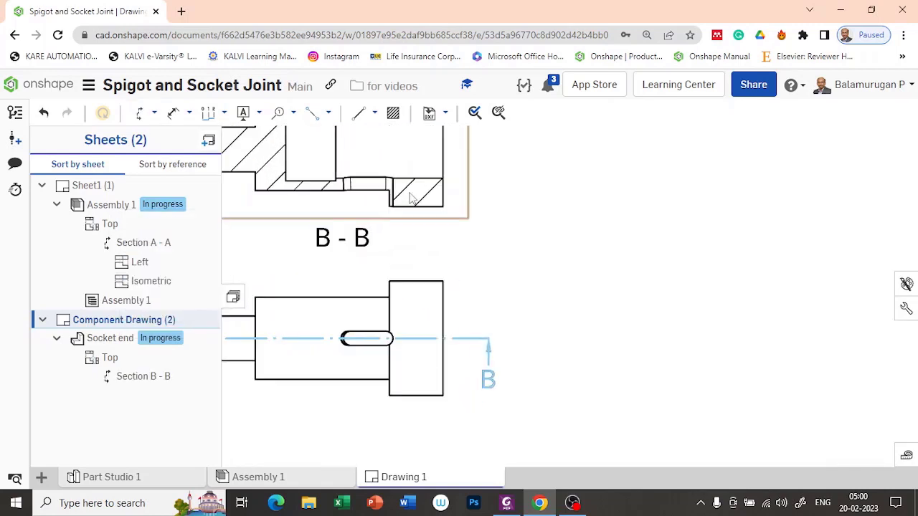
{"action": "mouse_move", "coordinate": [582, 258]}
{"action": "middle_mouse_down"}
{"action": "mouse_move", "coordinate": [620, 381]}
{"action": "mouse_move", "coordinate": [612, 349]}
{"action": "middle_mouse_up"}
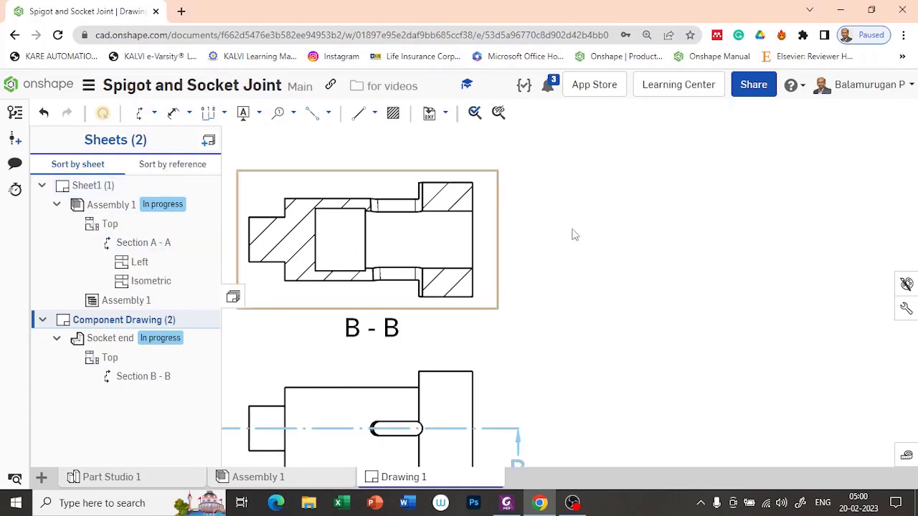
{"action": "left_click", "coordinate": [153, 112]}
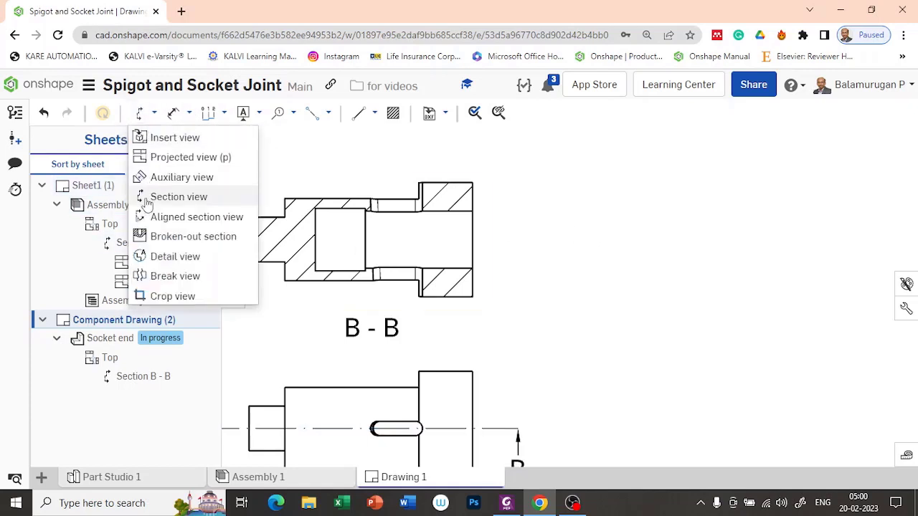
Project a circular end view from section B-B and place it to the right of B-B.
{"action": "left_click", "coordinate": [191, 158]}
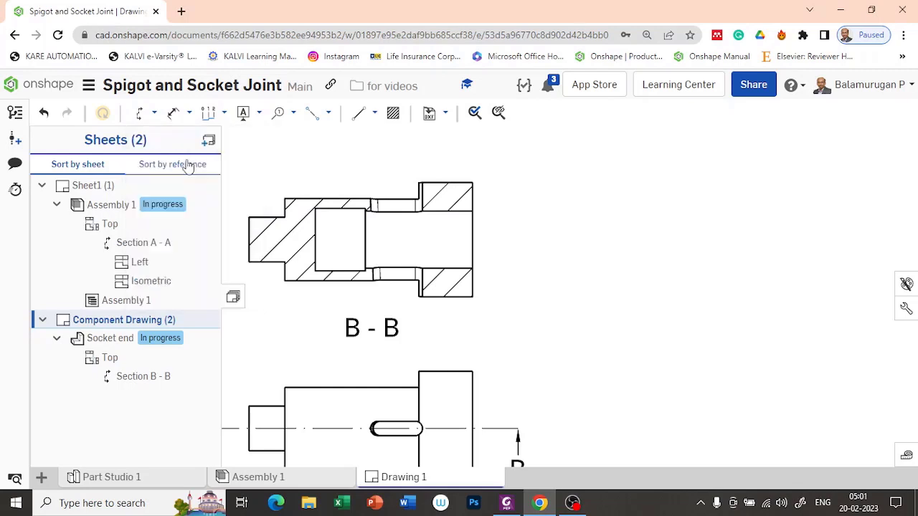
{"action": "left_click", "coordinate": [467, 274]}
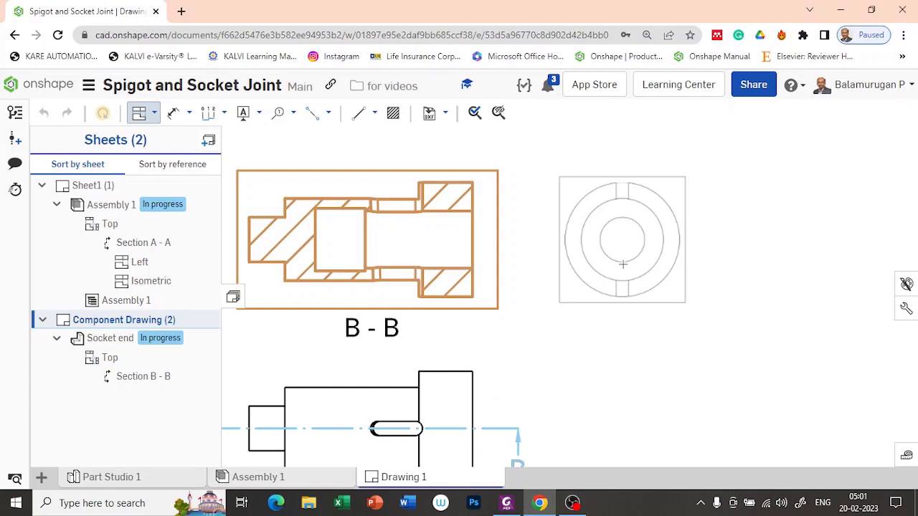
{"action": "left_click", "coordinate": [620, 268]}
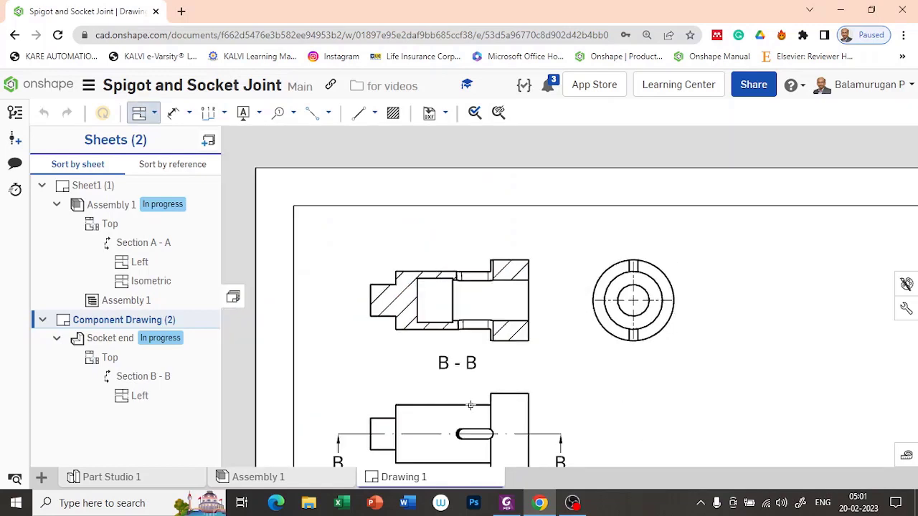
{"action": "scroll", "coordinate": [606, 338], "scroll_direction": "down", "scroll_amount": 3}
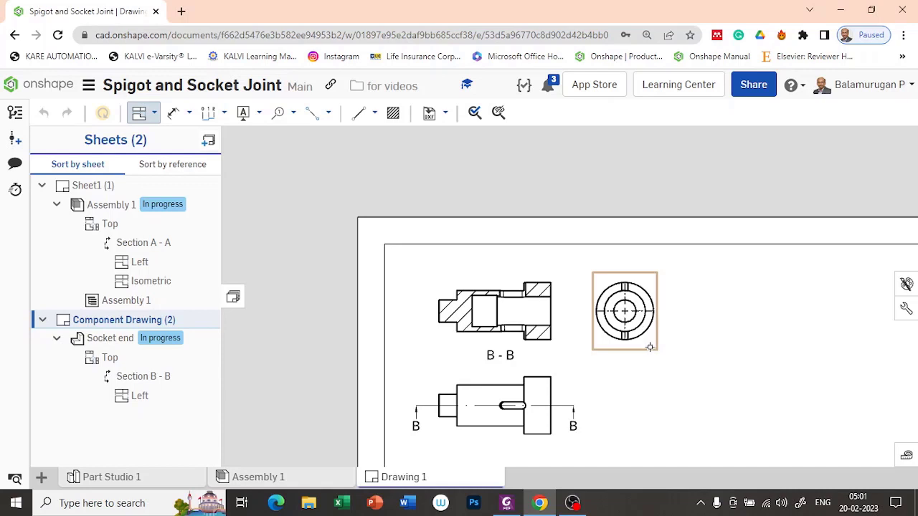
{"action": "scroll", "coordinate": [663, 369], "scroll_direction": "down", "scroll_amount": 2}
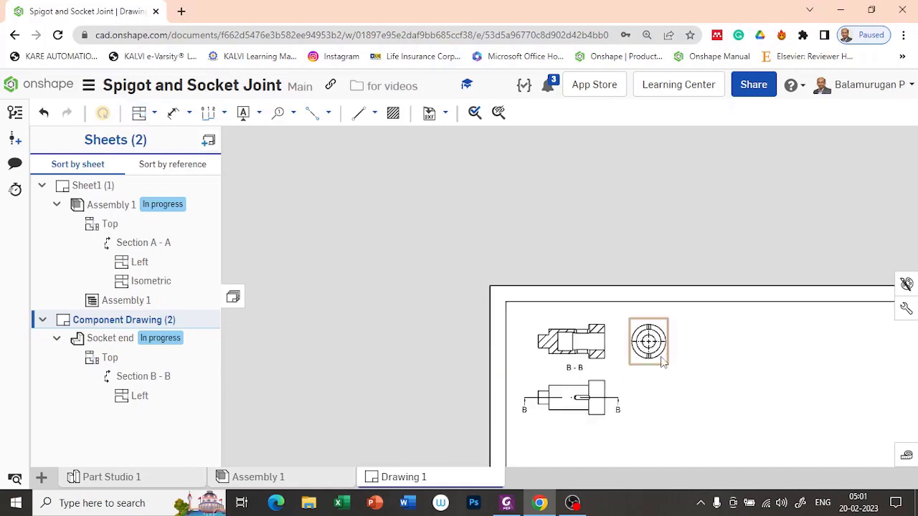
Delete the circular end view and shift the top view and section B-B right.
{"action": "left_click", "coordinate": [663, 360]}
{"action": "key", "text": "Delete"}
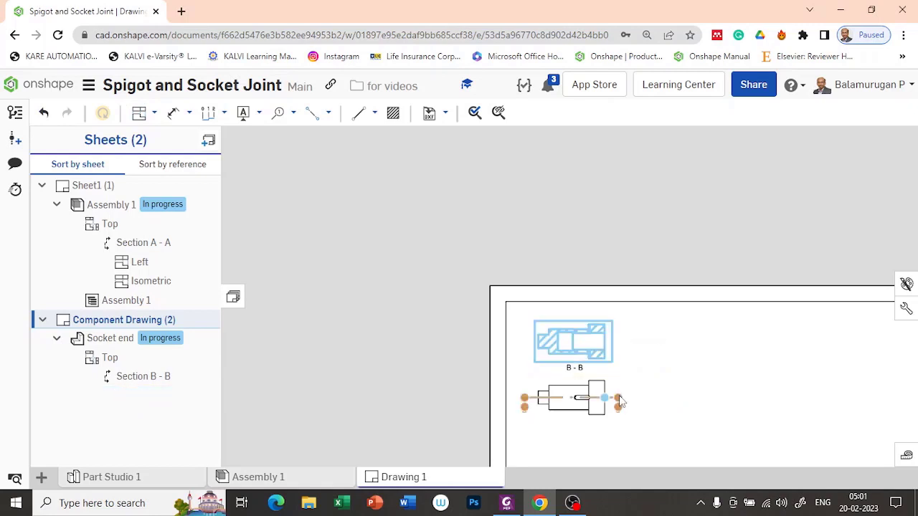
{"action": "scroll", "coordinate": [640, 389], "scroll_direction": "down", "scroll_amount": 2}
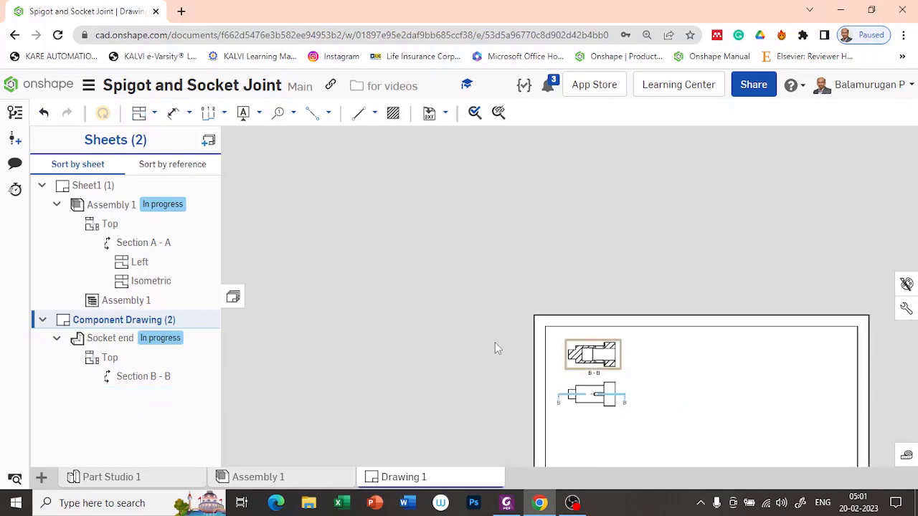
{"action": "scroll", "coordinate": [609, 403], "scroll_direction": "down", "scroll_amount": 3}
{"action": "scroll", "coordinate": [643, 409], "scroll_direction": "up", "scroll_amount": 5}
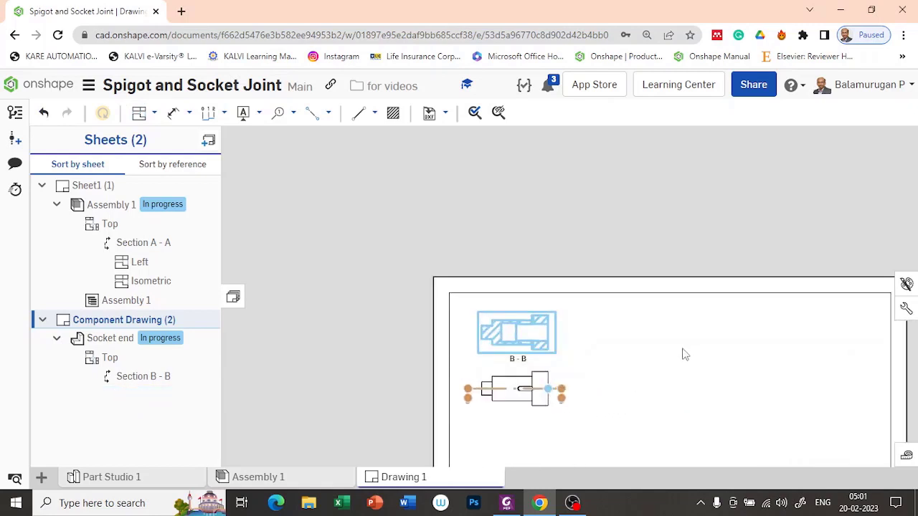
{"action": "scroll", "coordinate": [641, 361], "scroll_direction": "down", "scroll_amount": 2}
{"action": "middle_click_drag", "start_coordinate": [560, 325], "coordinate": [463, 267]}
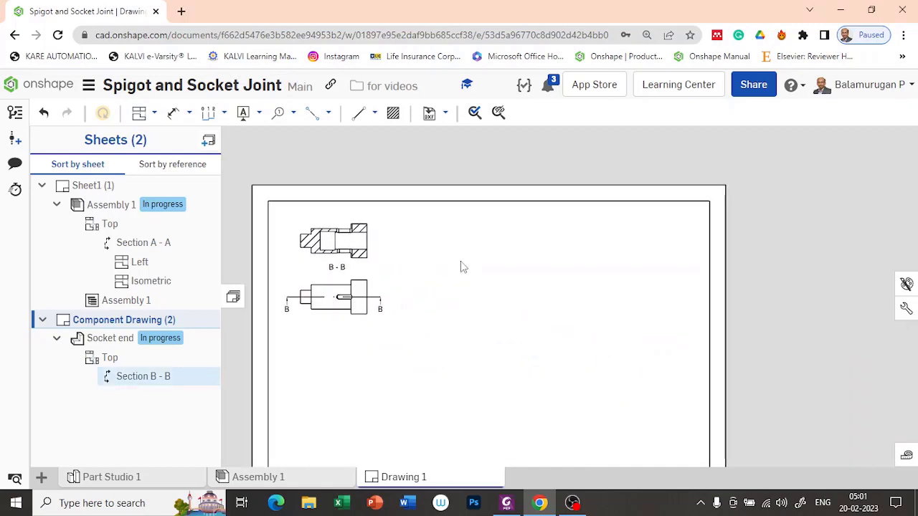
{"action": "left_click_drag", "start_coordinate": [370, 283], "coordinate": [452, 283]}
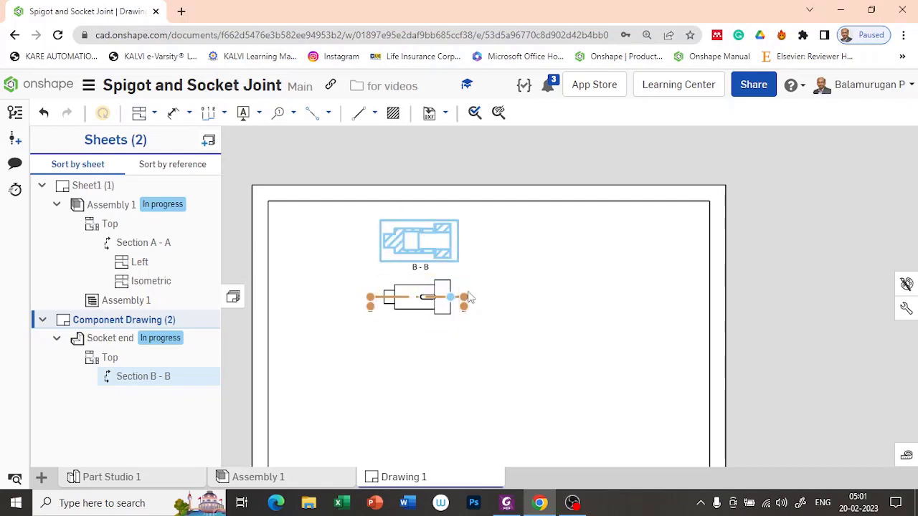
Project a new end view from section B-B and place it on B-B's left.
{"action": "left_click", "coordinate": [513, 294]}
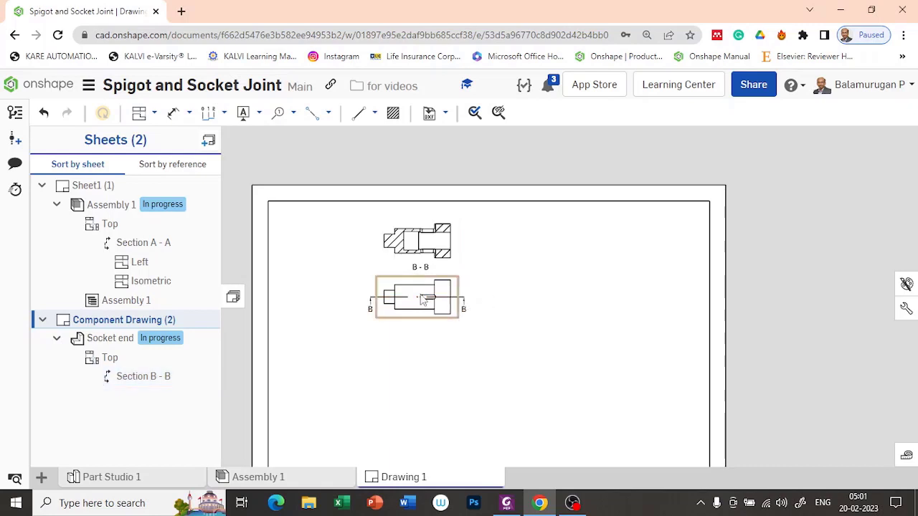
{"action": "left_click", "coordinate": [139, 112]}
{"action": "left_click", "coordinate": [413, 244]}
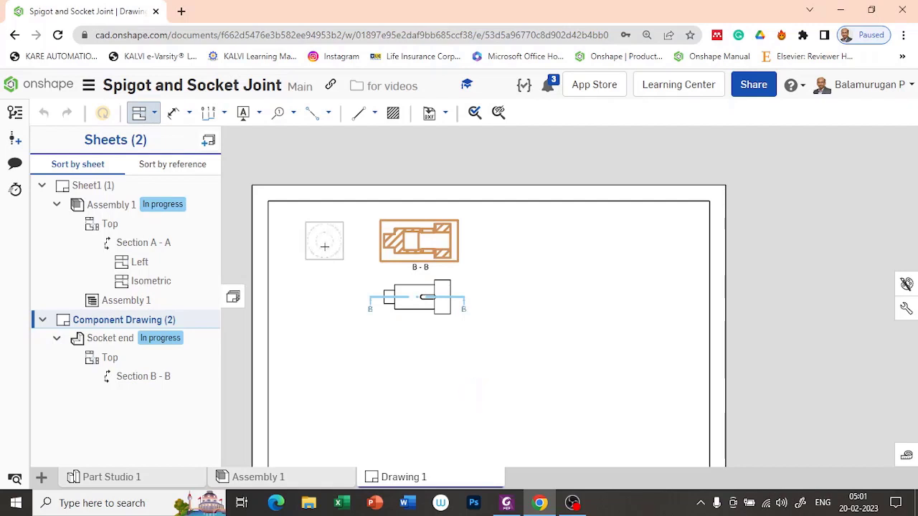
{"action": "left_click", "coordinate": [324, 247]}
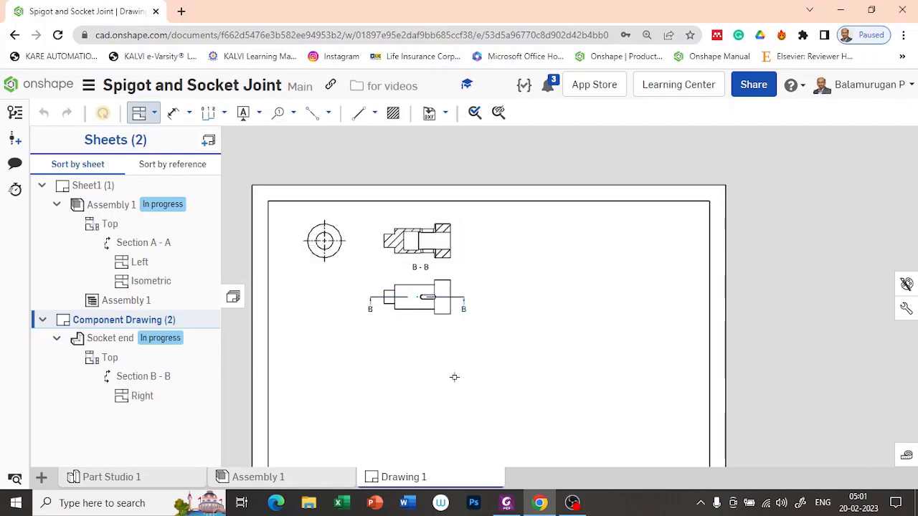
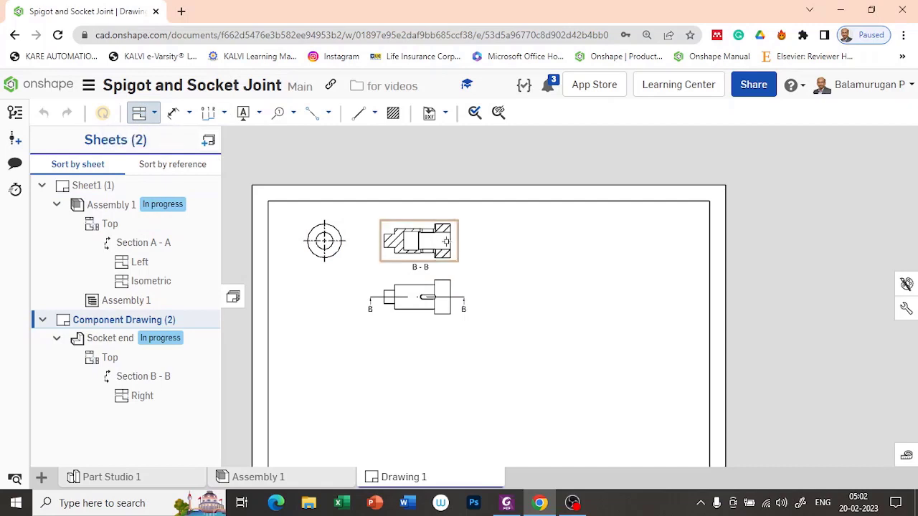
Project an end view to the right of section B-B and an isometric socket view down-right of it.
{"action": "left_click", "coordinate": [439, 242]}
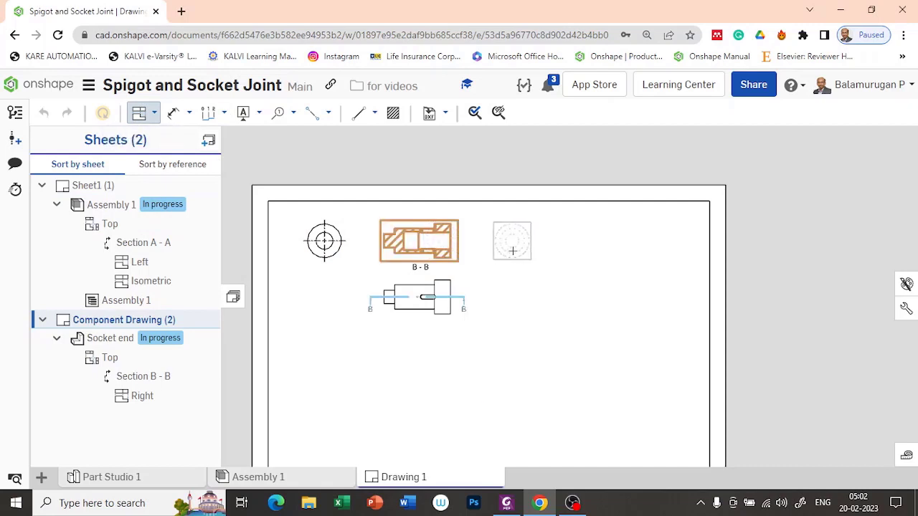
{"action": "left_click", "coordinate": [496, 370]}
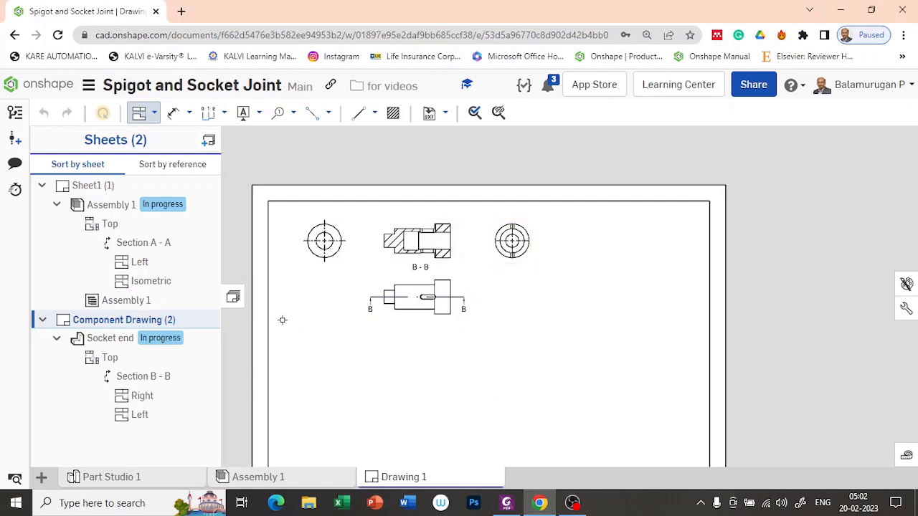
{"action": "left_click", "coordinate": [154, 116]}
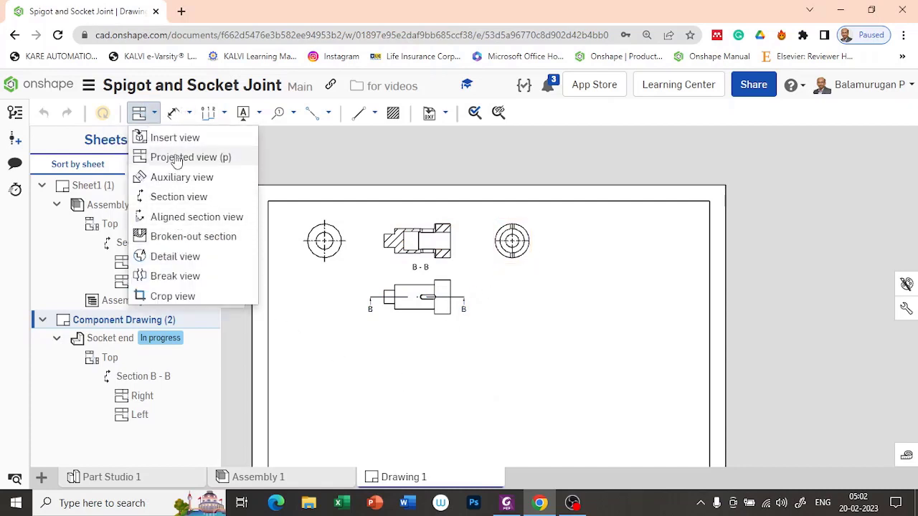
{"action": "left_click", "coordinate": [176, 158]}
{"action": "left_click", "coordinate": [423, 301]}
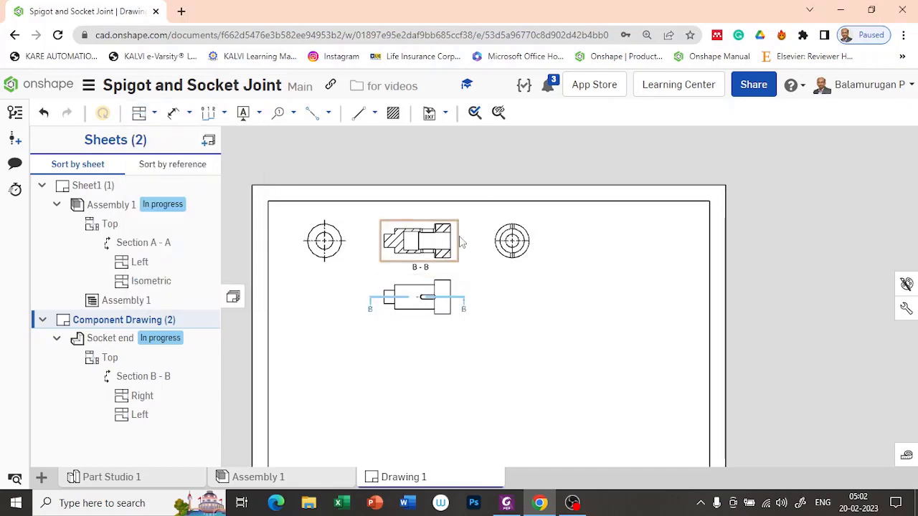
{"action": "left_click", "coordinate": [140, 113]}
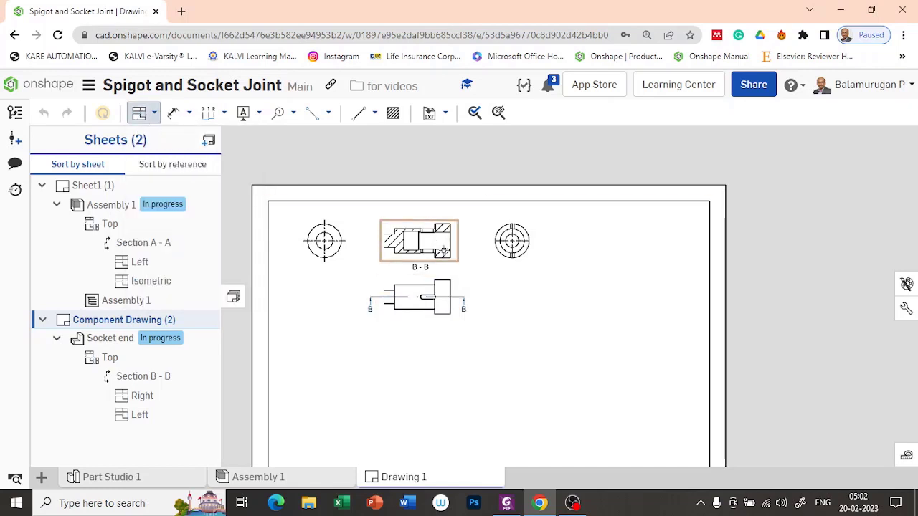
{"action": "left_click", "coordinate": [449, 245]}
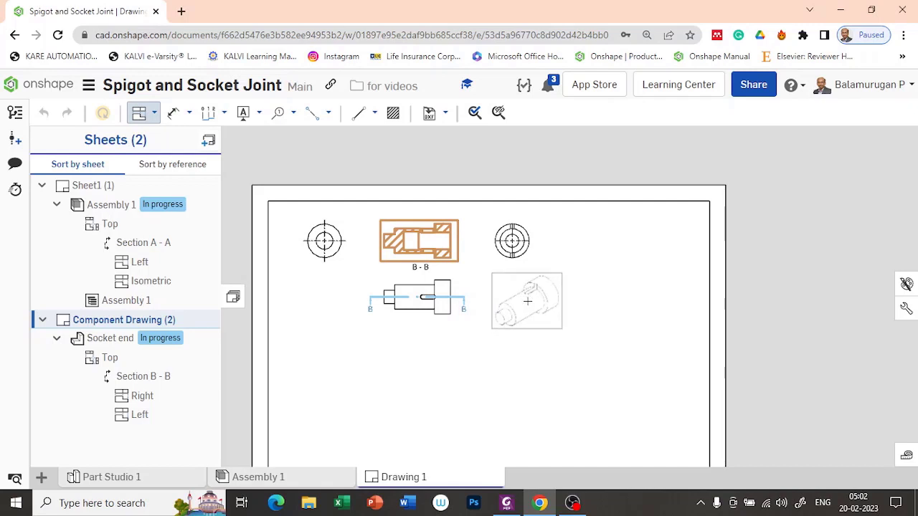
{"action": "left_click", "coordinate": [561, 330]}
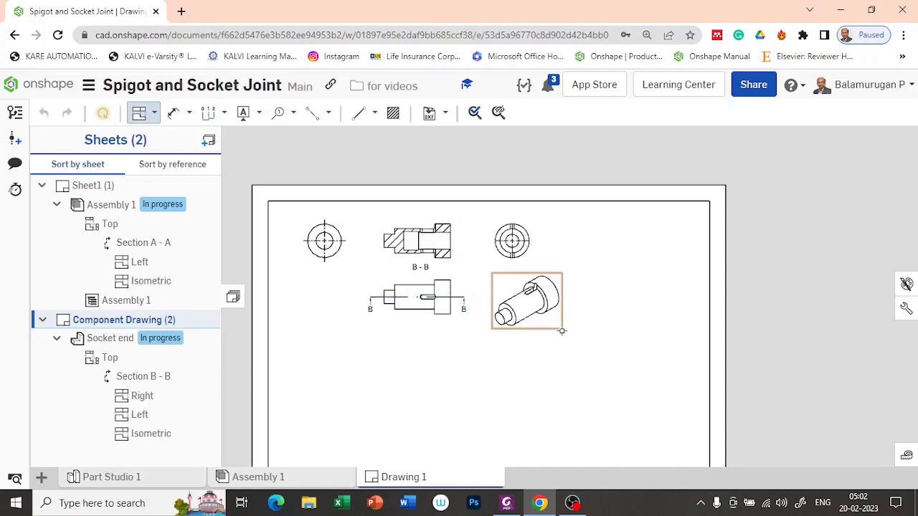
{"action": "scroll", "coordinate": [534, 334], "scroll_direction": "up", "scroll_amount": 3}
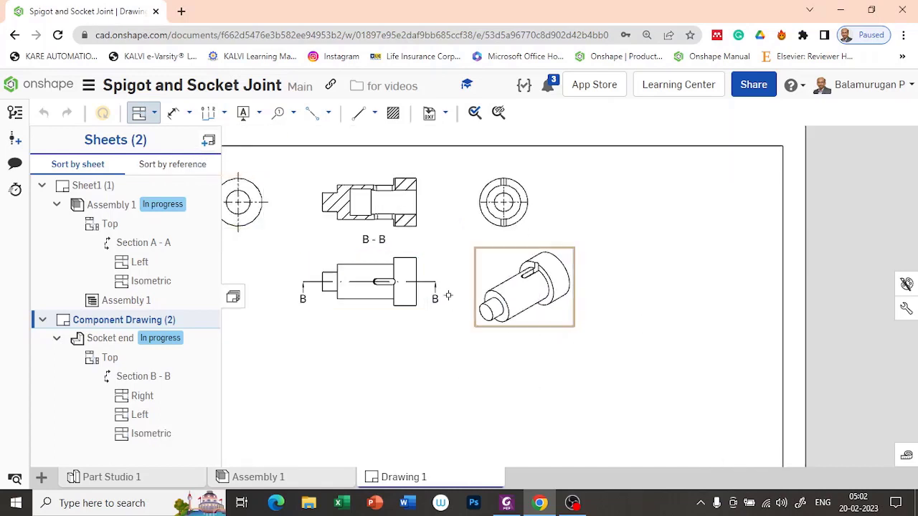
{"action": "scroll", "coordinate": [522, 291], "scroll_direction": "down", "scroll_amount": 3}
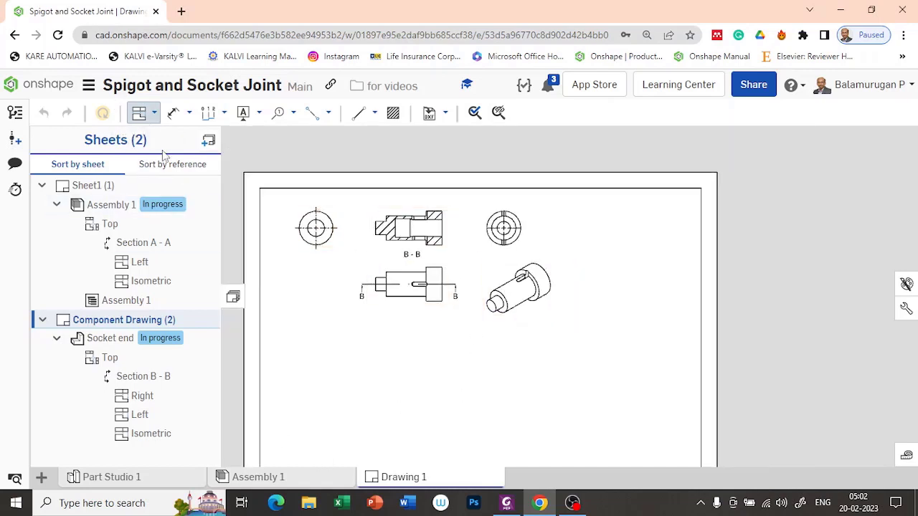
Insert a Top view of the Spigot end part near the bottom of the sheet.
{"action": "left_click", "coordinate": [153, 115]}
{"action": "left_click", "coordinate": [180, 137]}
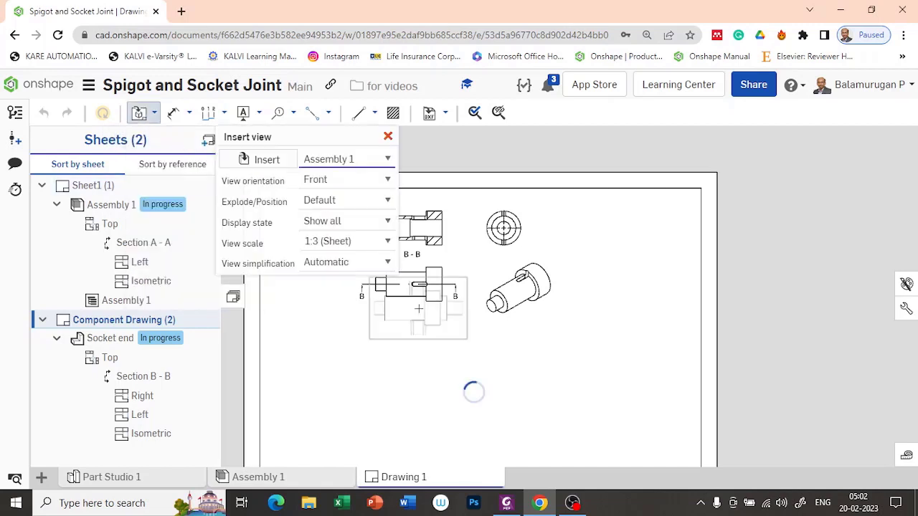
{"action": "left_click", "coordinate": [272, 161]}
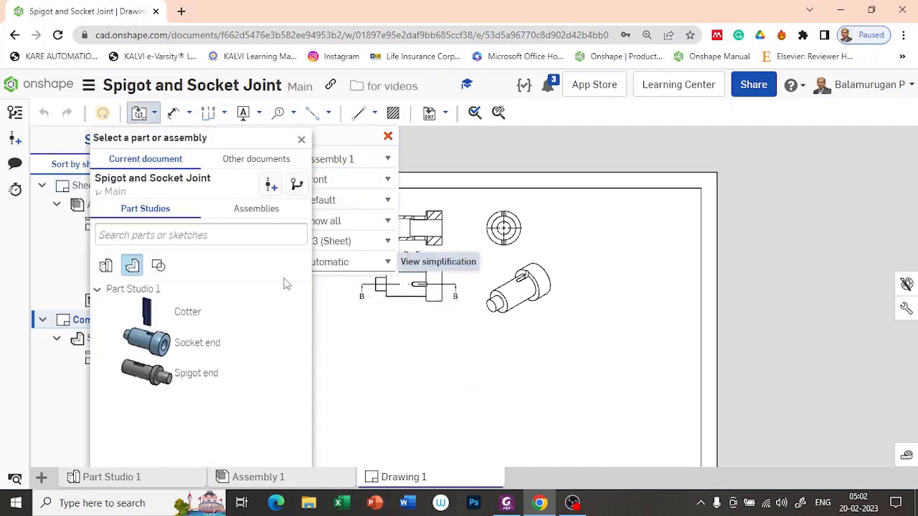
{"action": "left_click", "coordinate": [201, 379]}
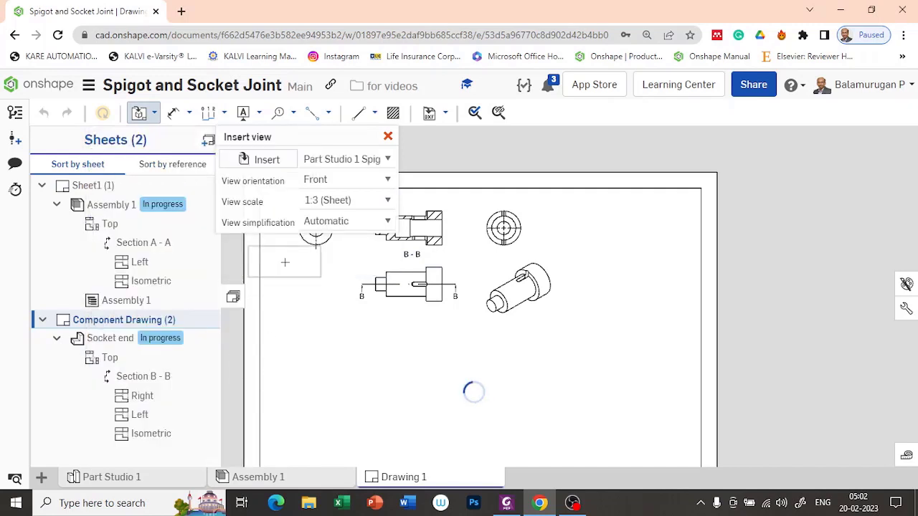
{"action": "left_click", "coordinate": [351, 179]}
{"action": "left_click", "coordinate": [312, 196]}
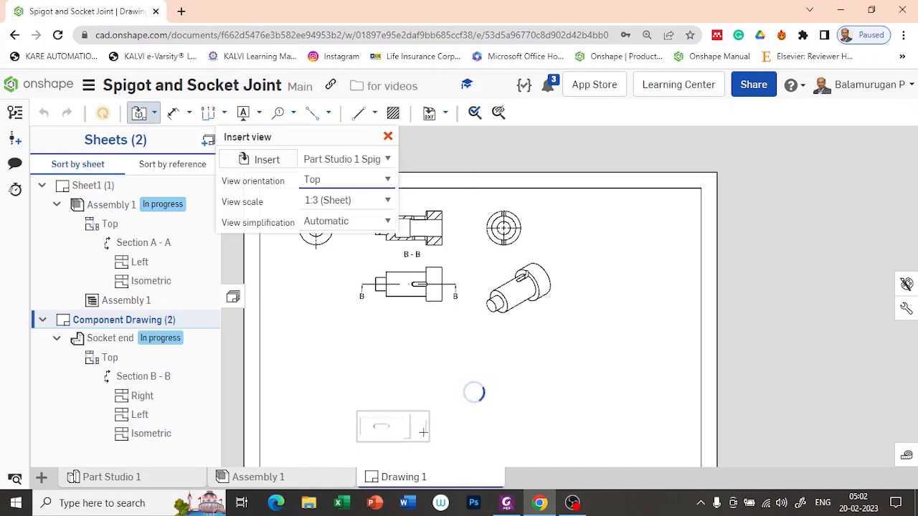
{"action": "left_click", "coordinate": [417, 443]}
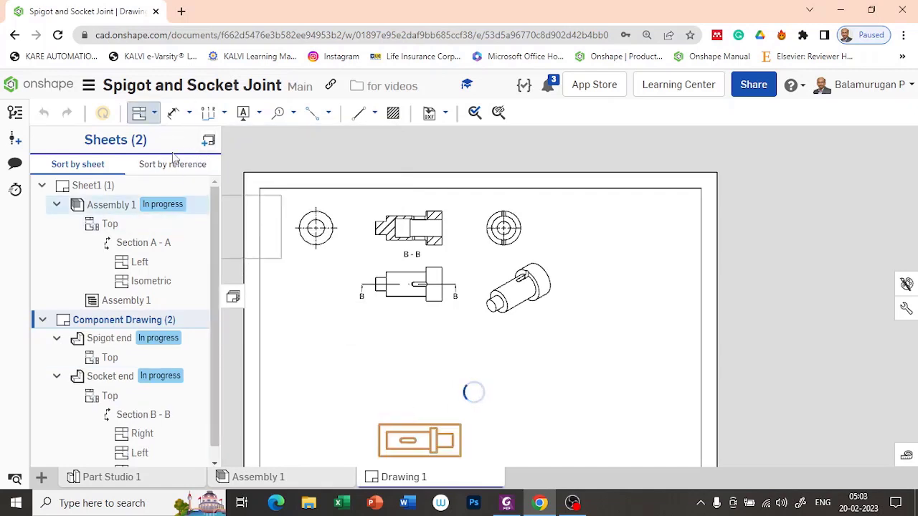
Cut section C-C horizontally through the spigot top view and place it above.
{"action": "left_click", "coordinate": [155, 113]}
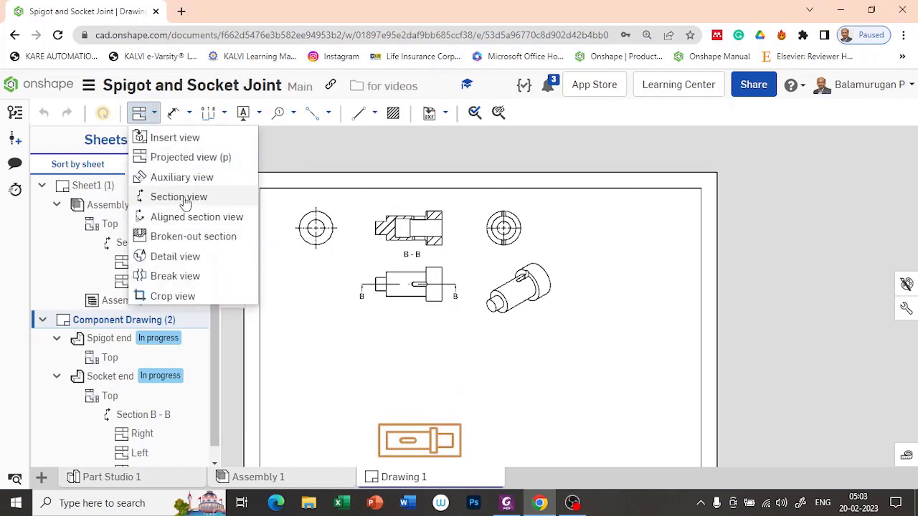
{"action": "left_click", "coordinate": [175, 197]}
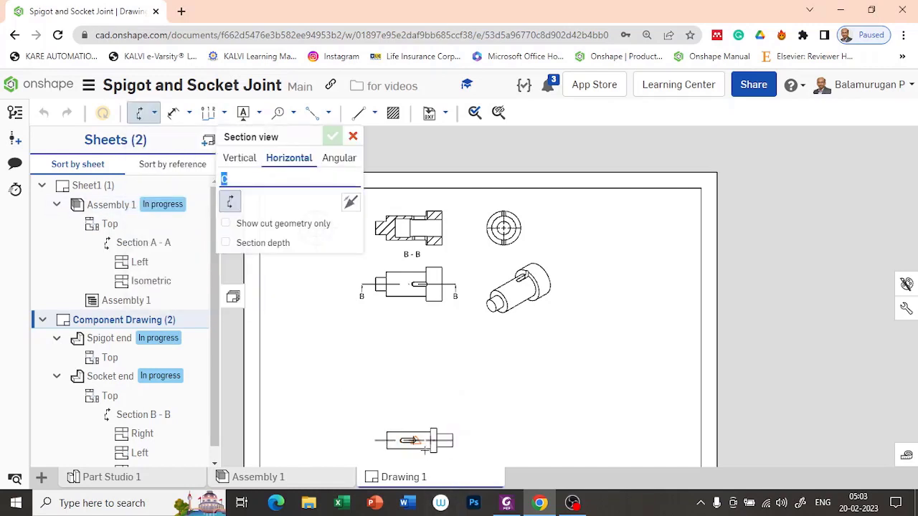
{"action": "scroll", "coordinate": [413, 441], "scroll_direction": "up", "scroll_amount": 3}
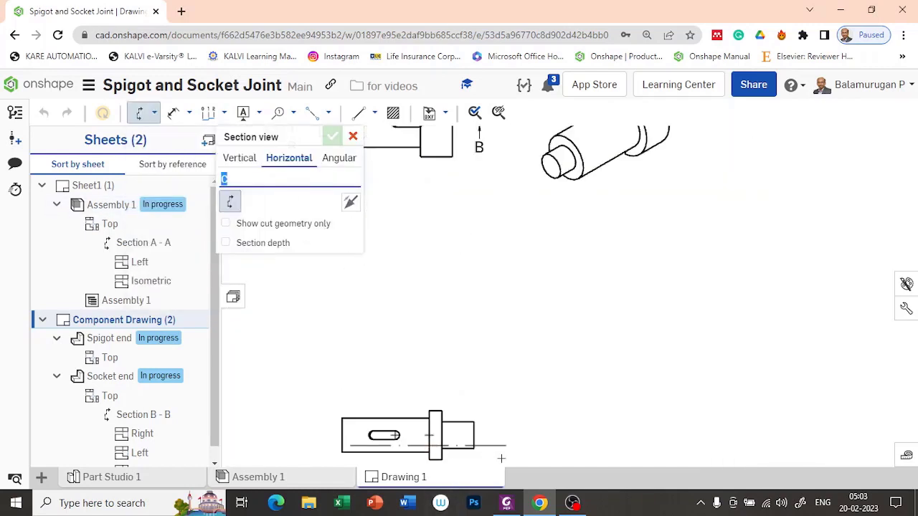
{"action": "left_click", "coordinate": [428, 434]}
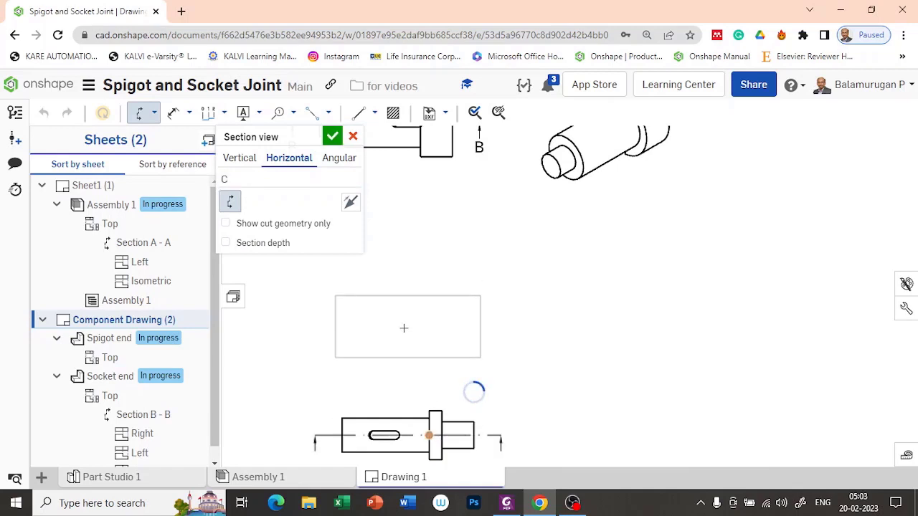
{"action": "left_click", "coordinate": [403, 327]}
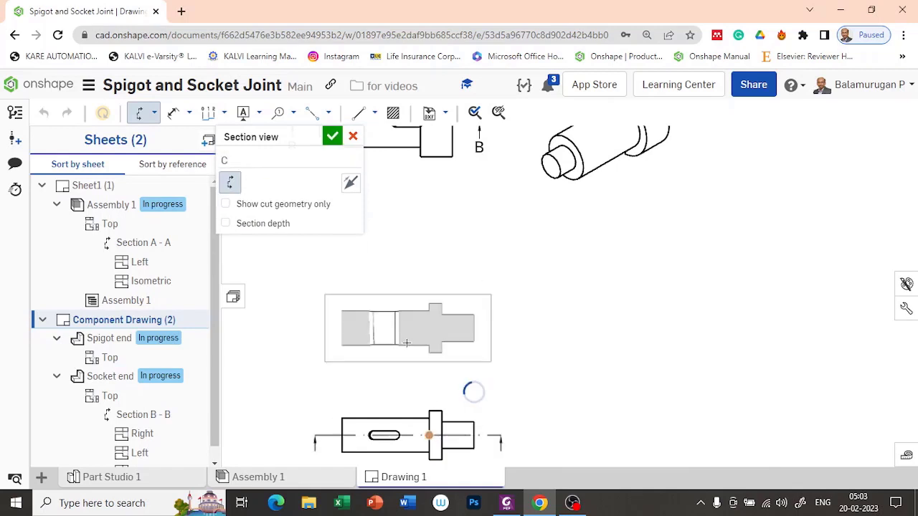
{"action": "scroll", "coordinate": [503, 354], "scroll_direction": "down", "scroll_amount": 3}
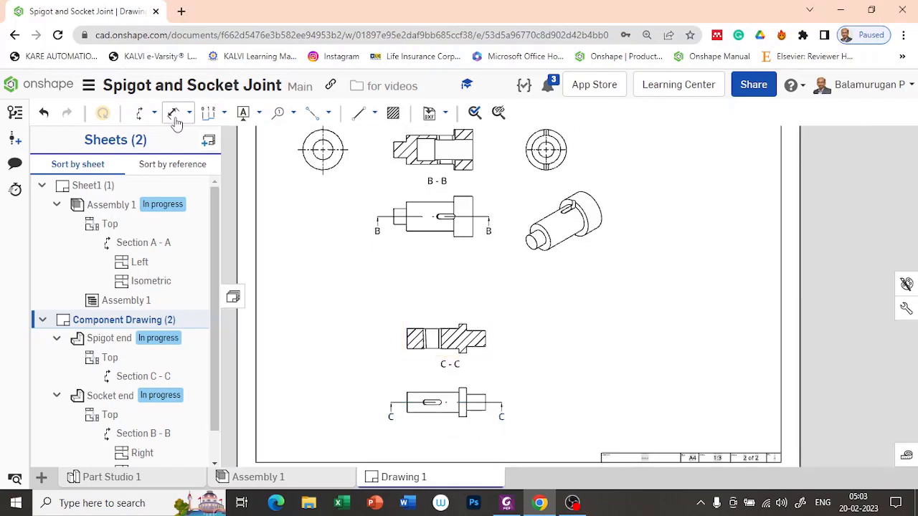
Project end views from section C-C on both its left and right sides.
{"action": "left_click", "coordinate": [152, 112]}
{"action": "left_click", "coordinate": [179, 159]}
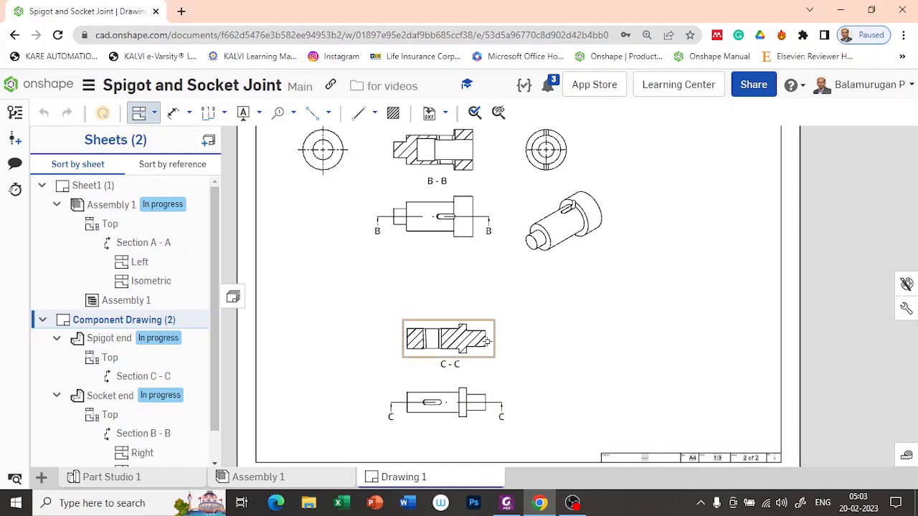
{"action": "left_click", "coordinate": [447, 328]}
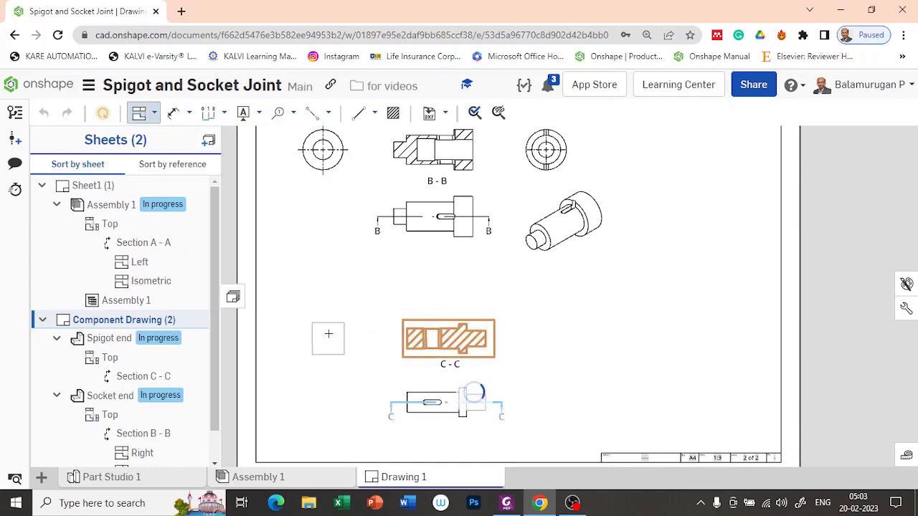
{"action": "left_click", "coordinate": [340, 336]}
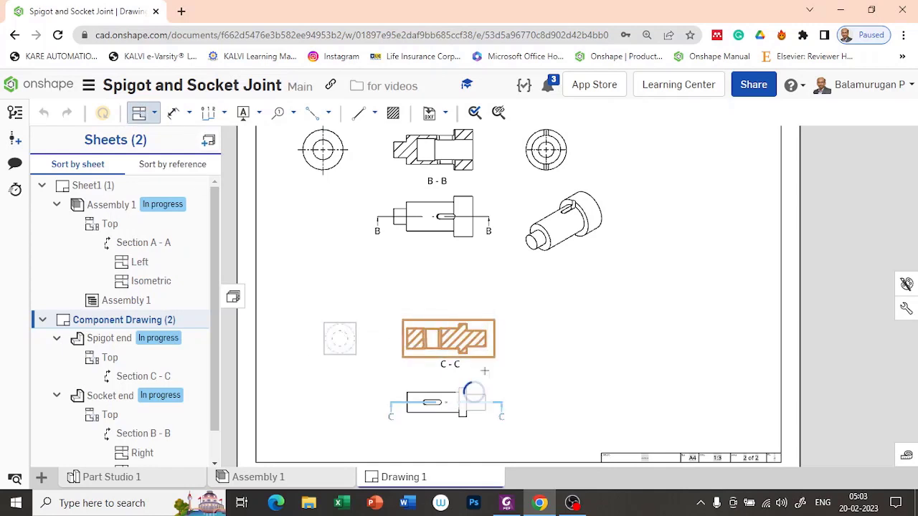
{"action": "left_click", "coordinate": [484, 327]}
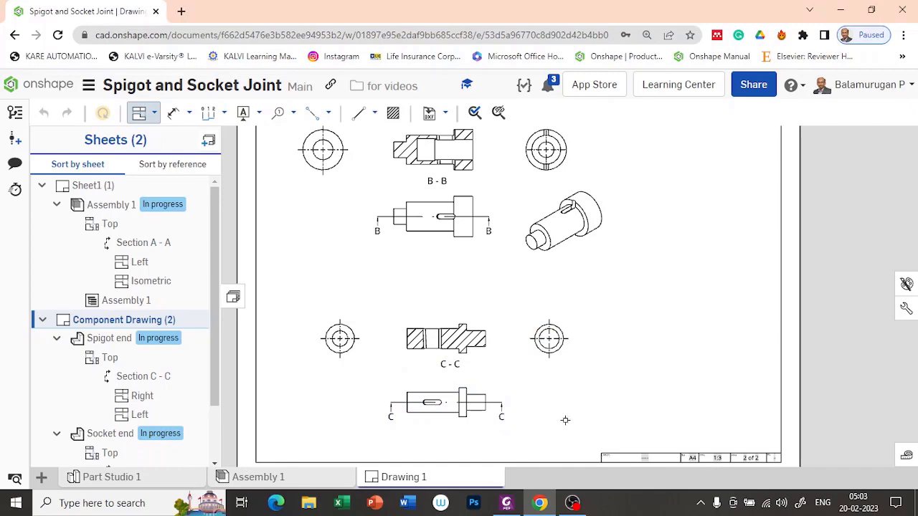
{"action": "scroll", "coordinate": [565, 420], "scroll_direction": "down", "scroll_amount": 3}
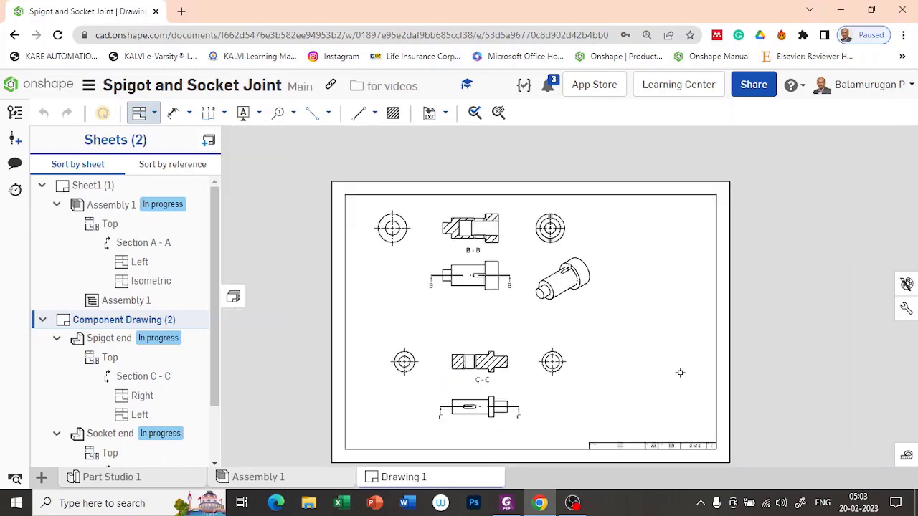
{"action": "middle_click_drag", "start_coordinate": [679, 373], "coordinate": [598, 388]}
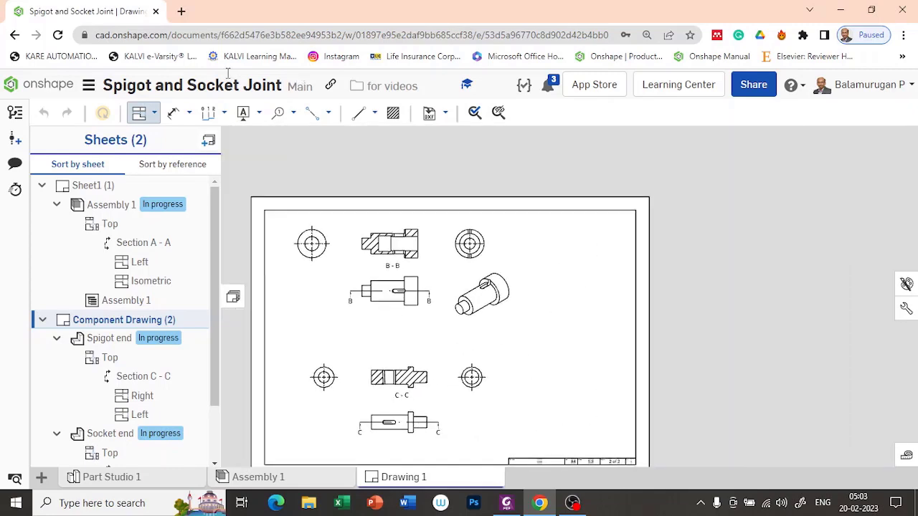
Insert a front view of the Cotter part on the upper right of the sheet.
{"action": "left_click", "coordinate": [155, 116]}
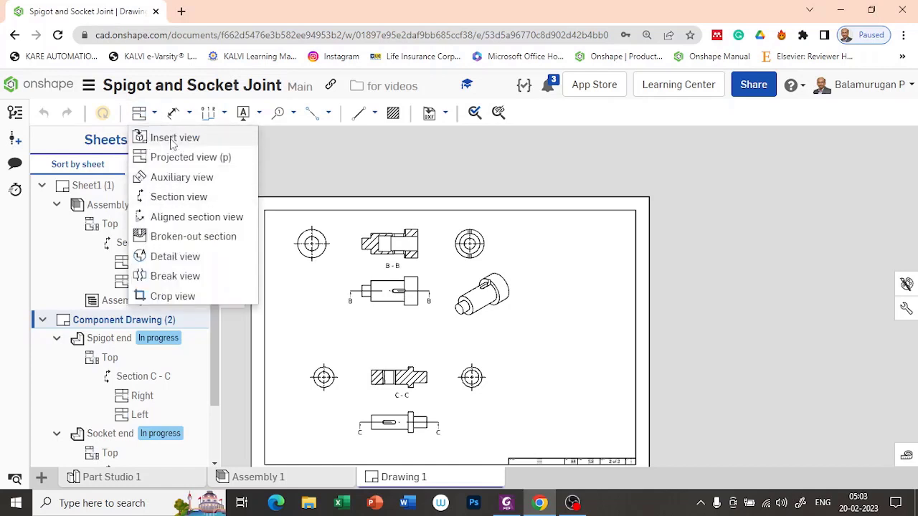
{"action": "left_click", "coordinate": [164, 137]}
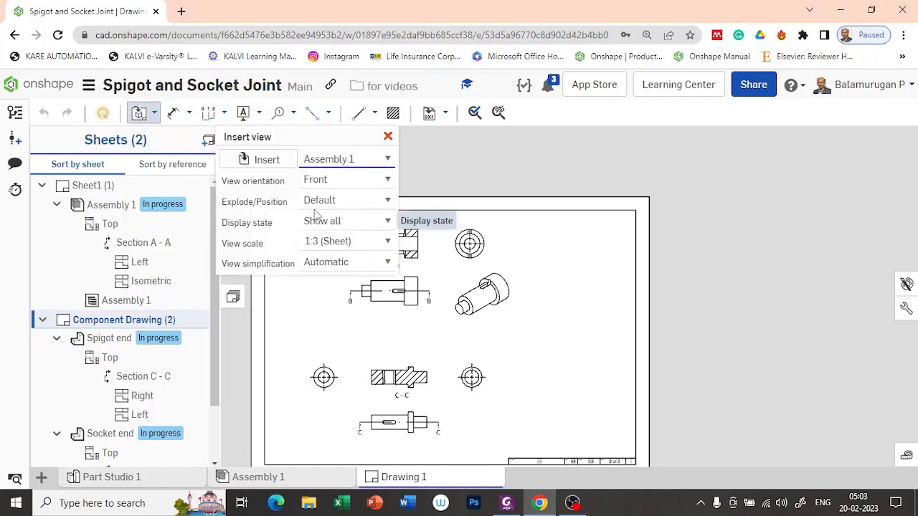
{"action": "left_click", "coordinate": [268, 160]}
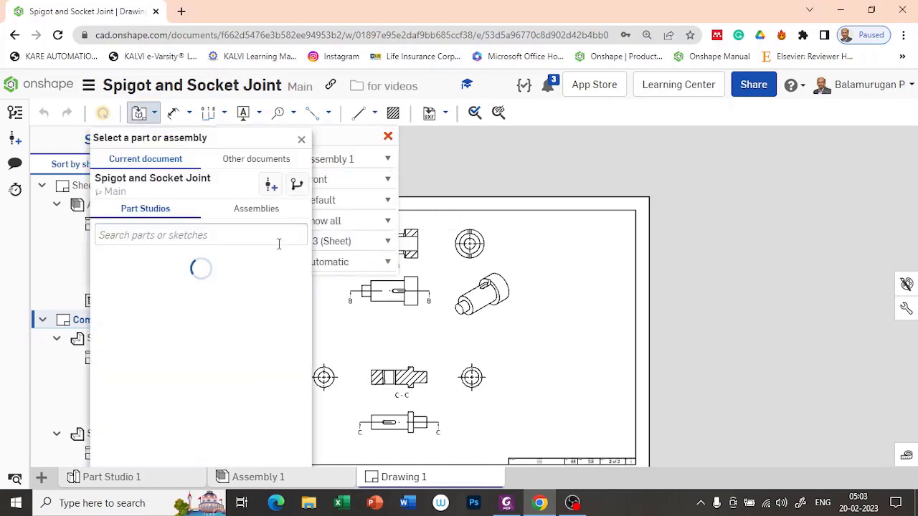
{"action": "left_click", "coordinate": [197, 315]}
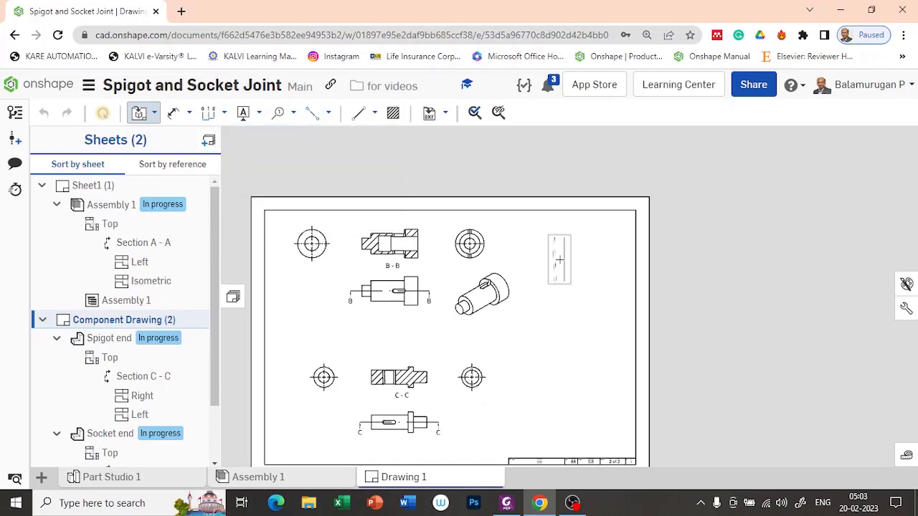
{"action": "left_click", "coordinate": [559, 259]}
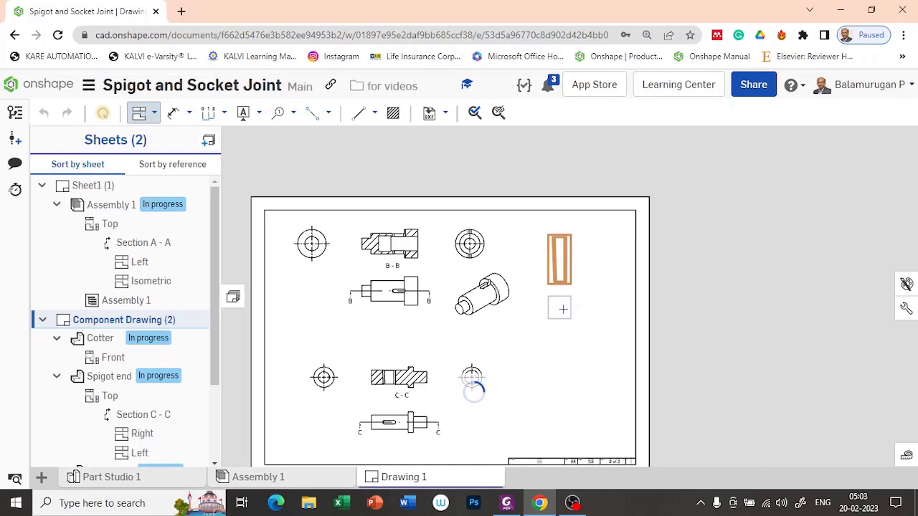
Project top, left and isometric views of the cotter from its front view.
{"action": "left_click", "coordinate": [561, 309]}
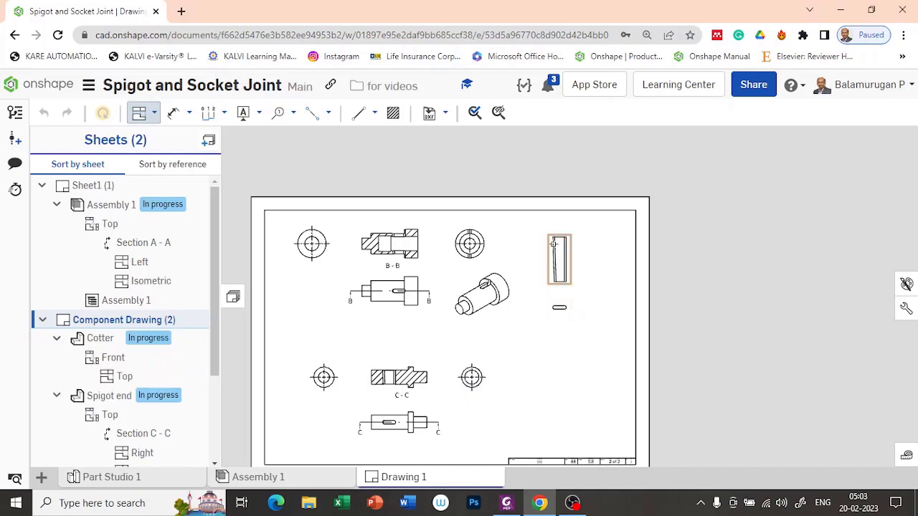
{"action": "left_click", "coordinate": [153, 114]}
{"action": "left_click", "coordinate": [559, 260]}
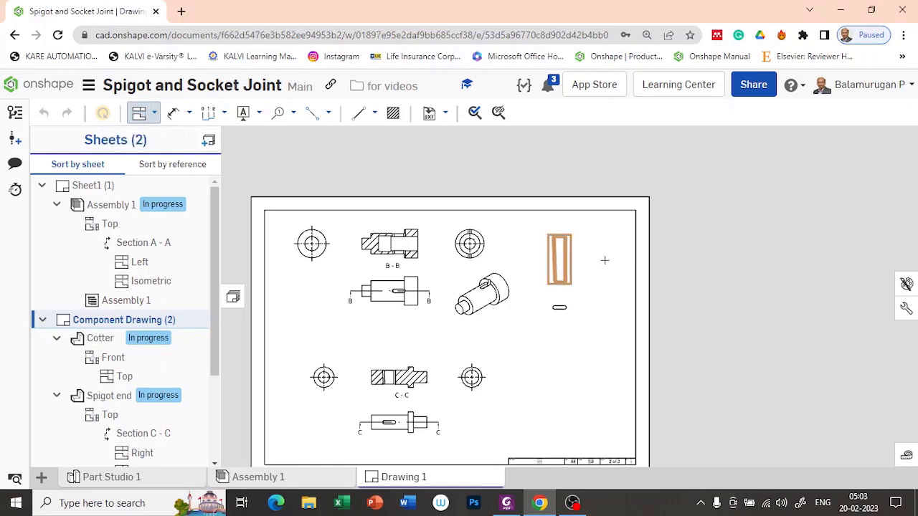
{"action": "left_click", "coordinate": [566, 269]}
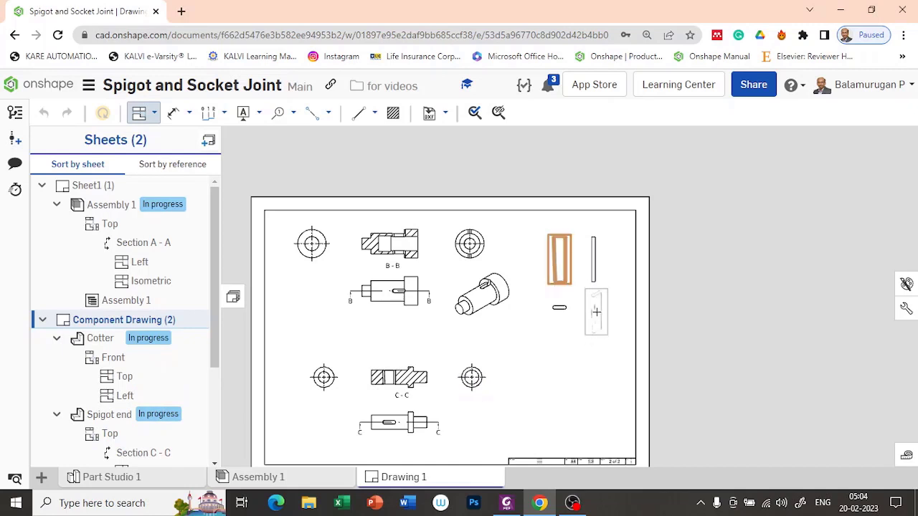
{"action": "left_click", "coordinate": [596, 311]}
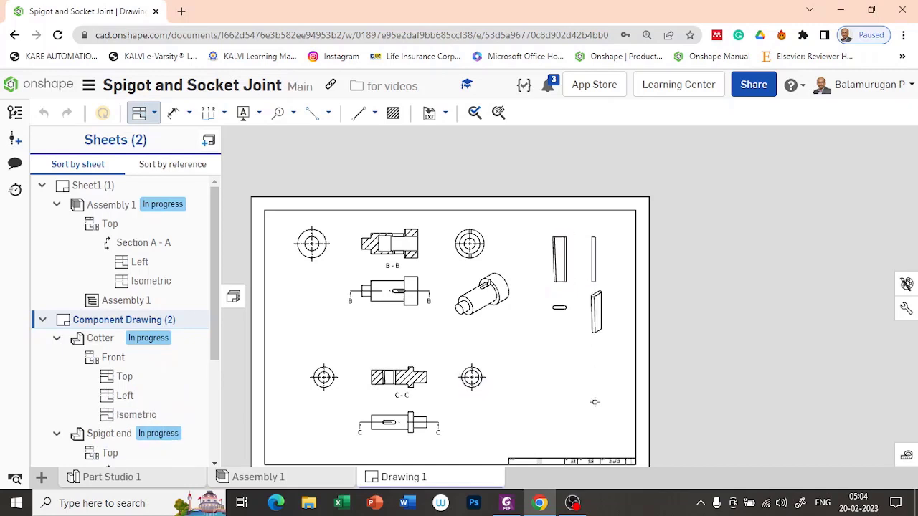
{"action": "scroll", "coordinate": [566, 378], "scroll_direction": "up", "scroll_amount": 2}
{"action": "scroll", "coordinate": [566, 377], "scroll_direction": "up", "scroll_amount": 1}
Pan and zoom onto section B-B and start the Dimension tool.
{"action": "mouse_move", "coordinate": [499, 328]}
{"action": "middle_mouse_down"}
{"action": "mouse_move", "coordinate": [539, 379]}
{"action": "mouse_move", "coordinate": [581, 408]}
{"action": "mouse_move", "coordinate": [572, 373]}
{"action": "mouse_move", "coordinate": [656, 371]}
{"action": "middle_mouse_up"}
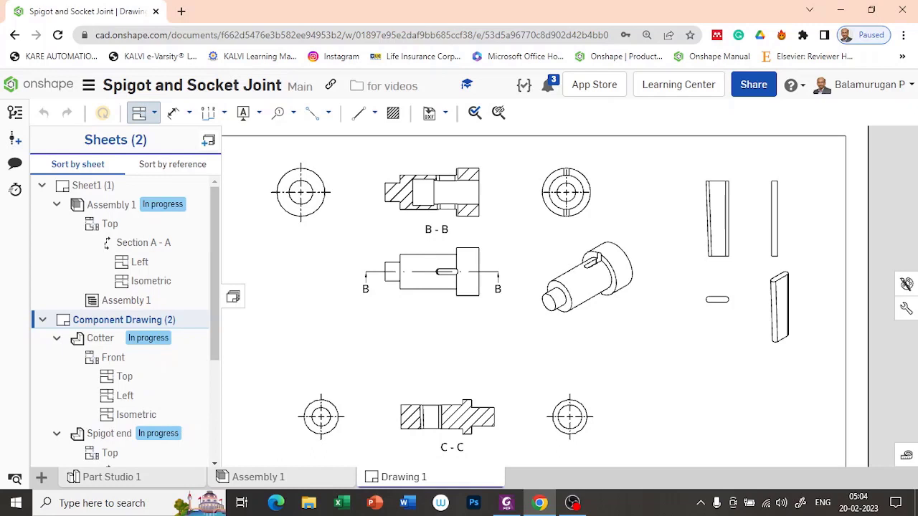
{"action": "key", "text": "alt+Tab"}
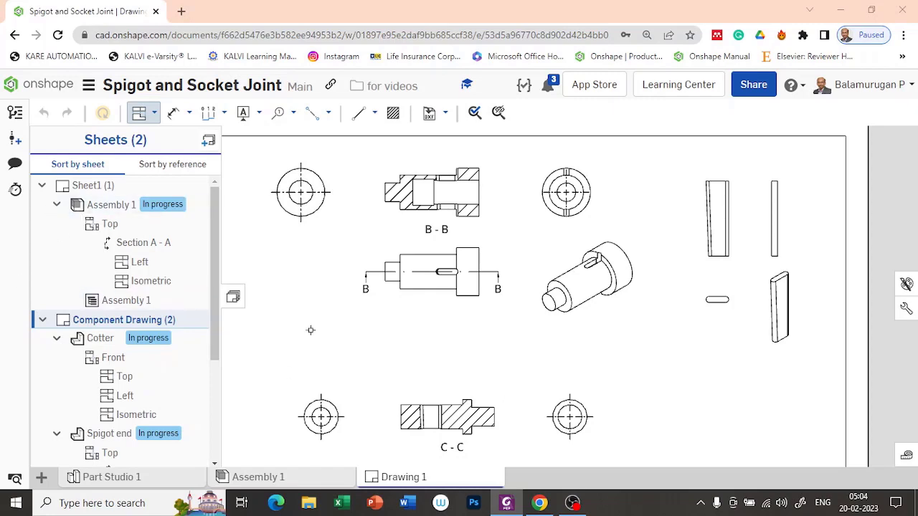
{"action": "mouse_move", "coordinate": [500, 227]}
{"action": "middle_mouse_down"}
{"action": "mouse_move", "coordinate": [502, 284]}
{"action": "mouse_move", "coordinate": [520, 312]}
{"action": "middle_mouse_up"}
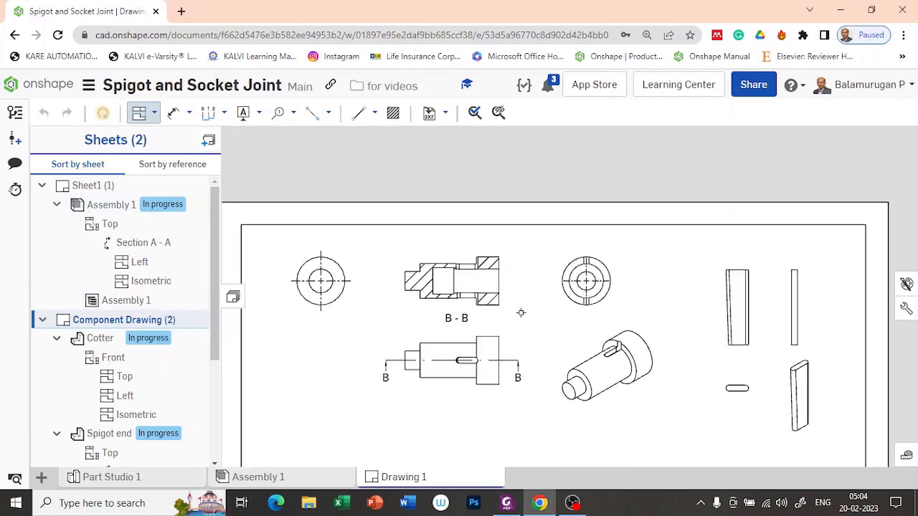
{"action": "scroll", "coordinate": [473, 265], "scroll_direction": "up", "scroll_amount": 3}
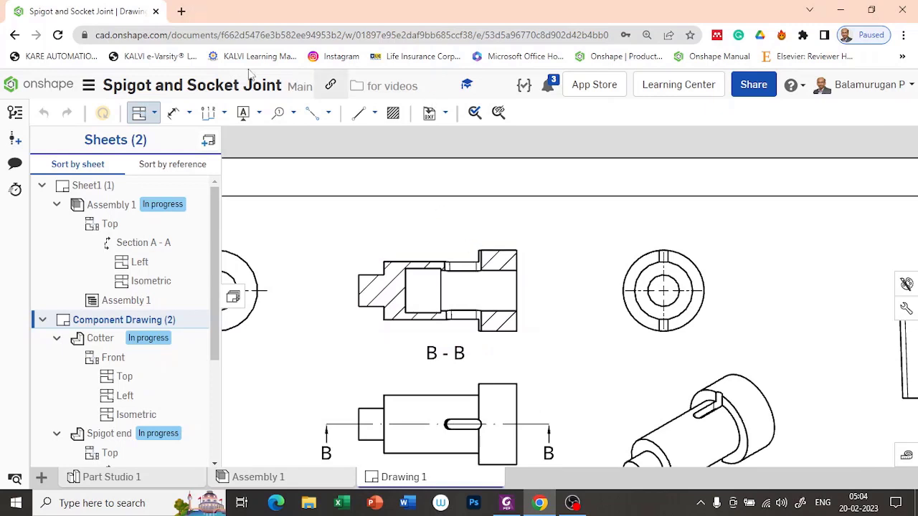
{"action": "left_click", "coordinate": [174, 114]}
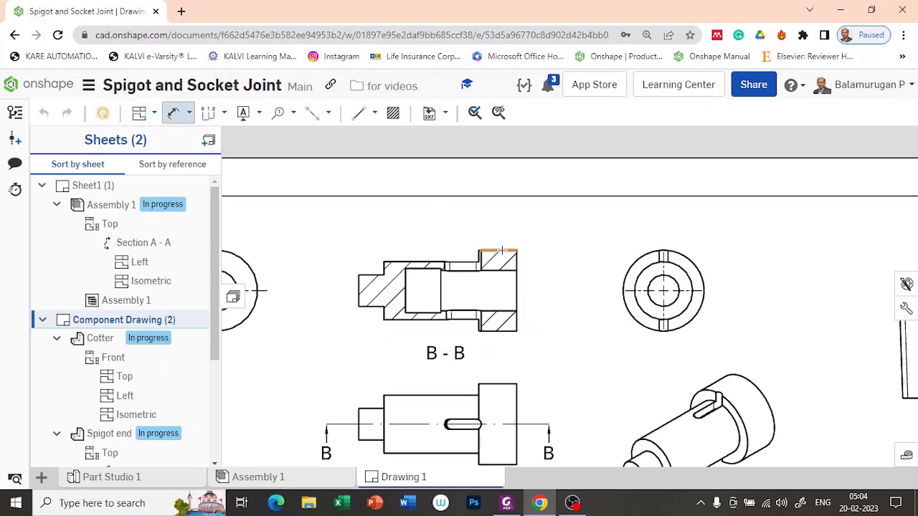
Dimension section B-B with the Ø64 collar, 25 end height and Ø46 body diameter.
{"action": "left_click", "coordinate": [506, 331]}
{"action": "left_click", "coordinate": [547, 304]}
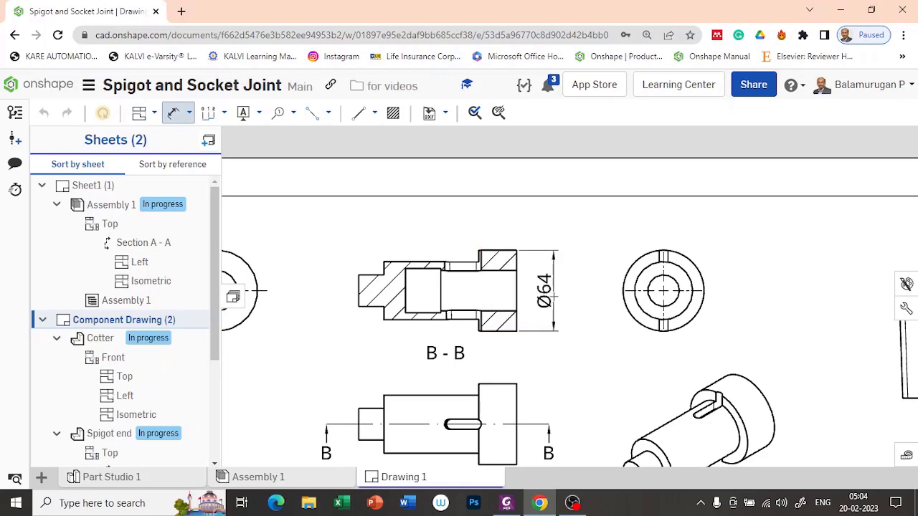
{"action": "left_click", "coordinate": [359, 290]}
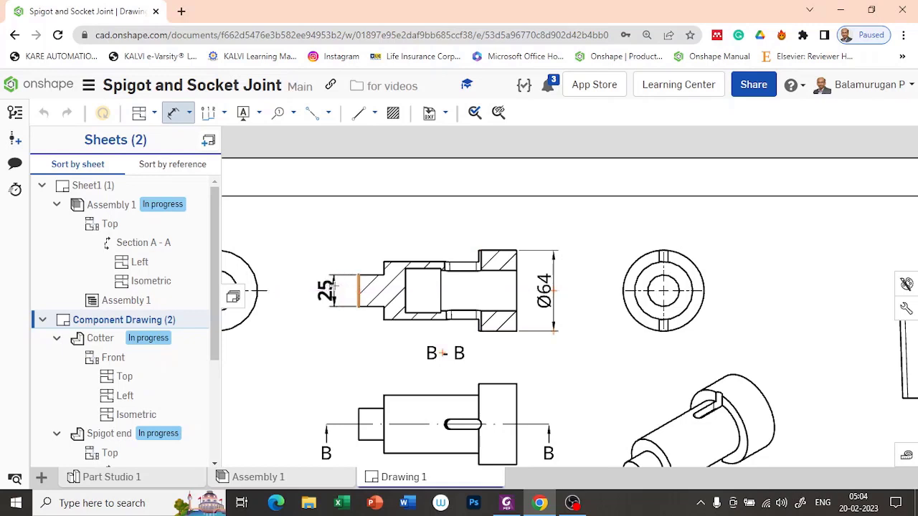
{"action": "left_click", "coordinate": [333, 284]}
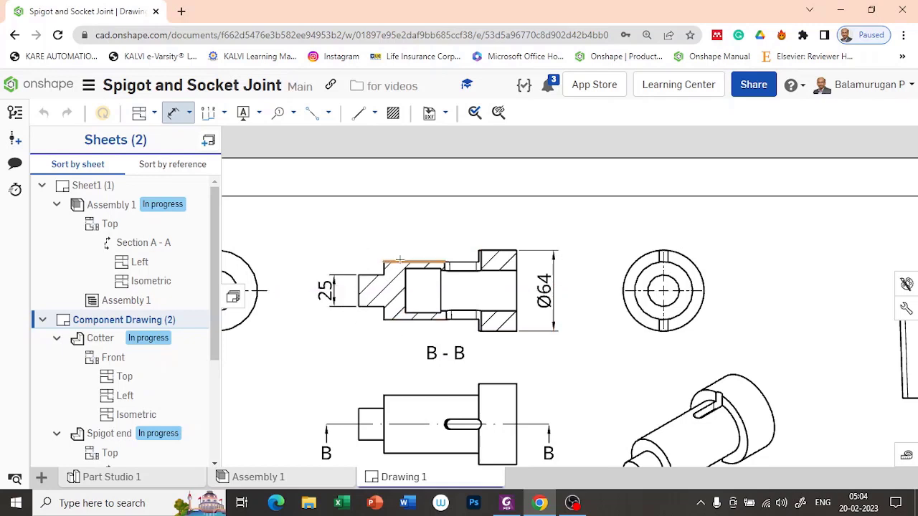
{"action": "left_click", "coordinate": [397, 273]}
{"action": "left_click", "coordinate": [412, 319]}
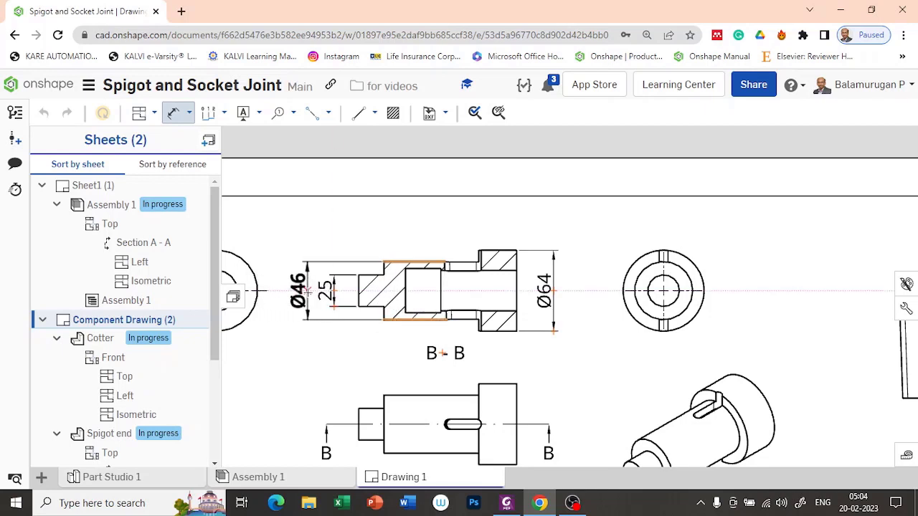
{"action": "left_click", "coordinate": [308, 290]}
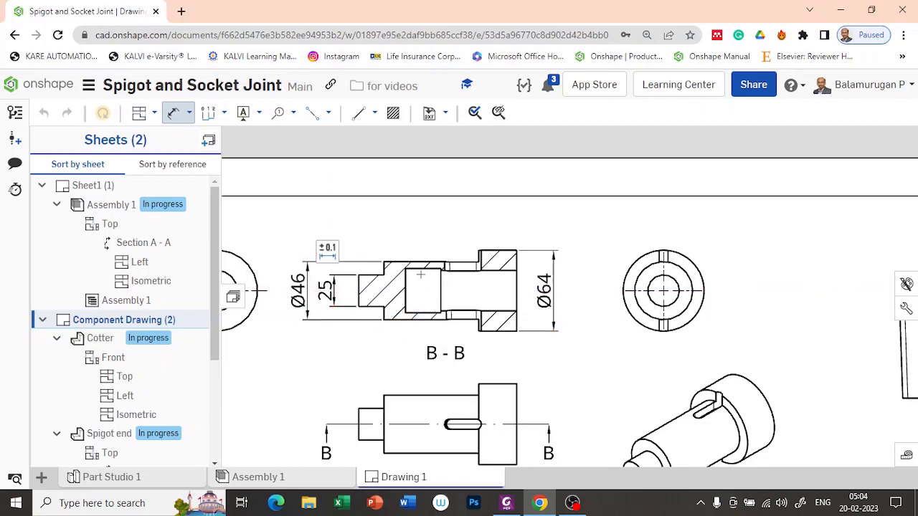
Add the Ø35 bore and Ø32 collar bore diameters to section B-B.
{"action": "left_click", "coordinate": [424, 269]}
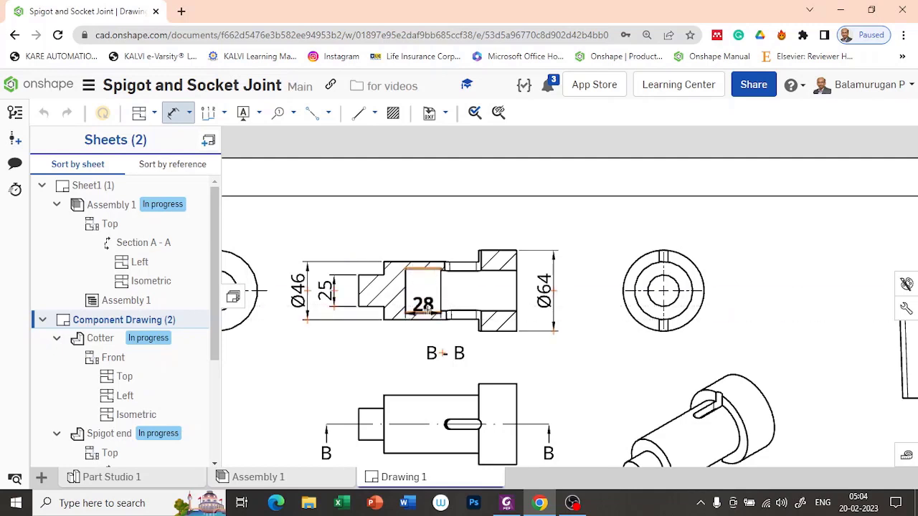
{"action": "left_click", "coordinate": [424, 314]}
{"action": "left_click", "coordinate": [425, 291]}
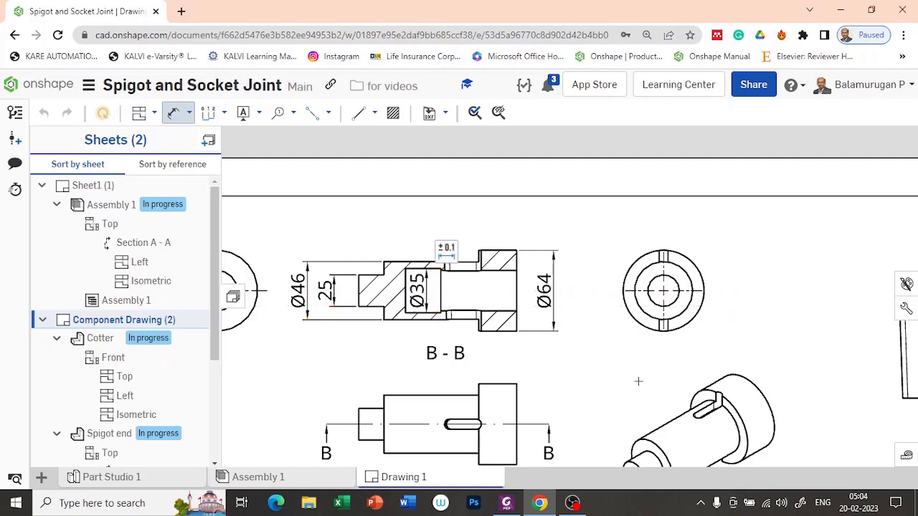
{"action": "scroll", "coordinate": [502, 308], "scroll_direction": "up", "scroll_amount": 3}
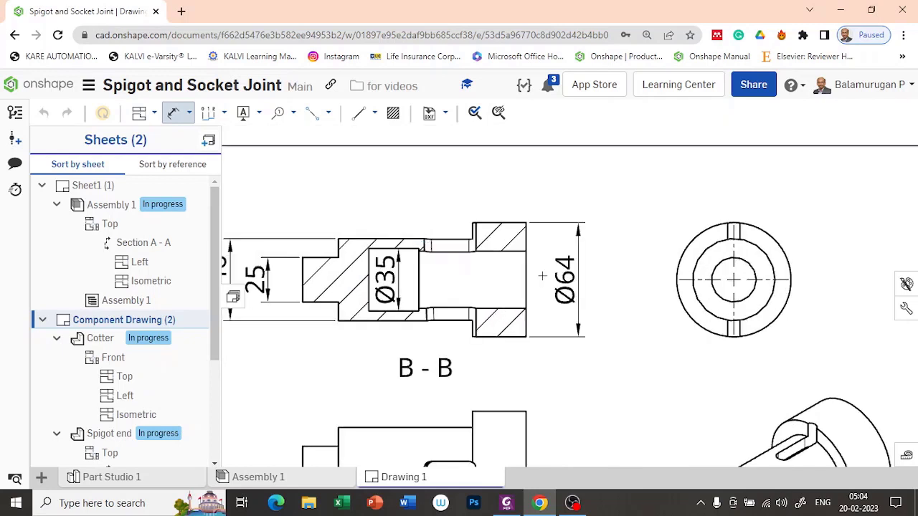
{"action": "left_click", "coordinate": [514, 250]}
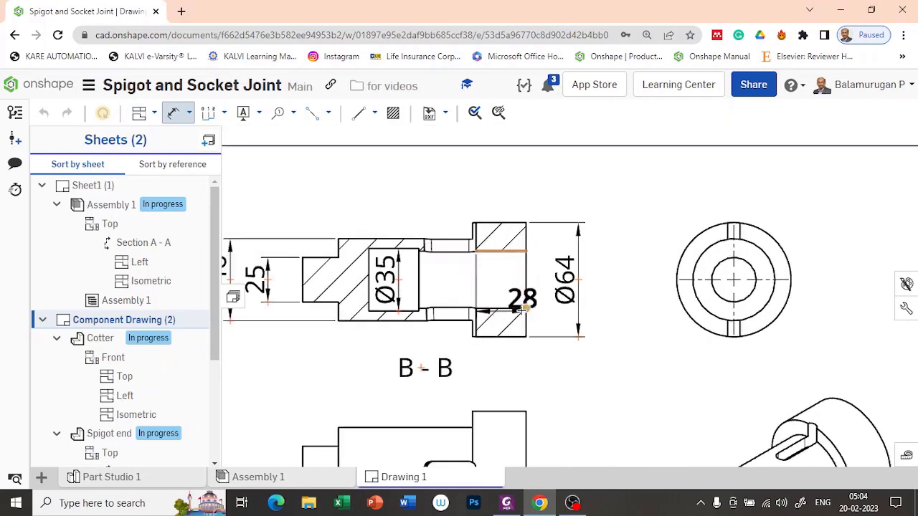
{"action": "left_click", "coordinate": [515, 309]}
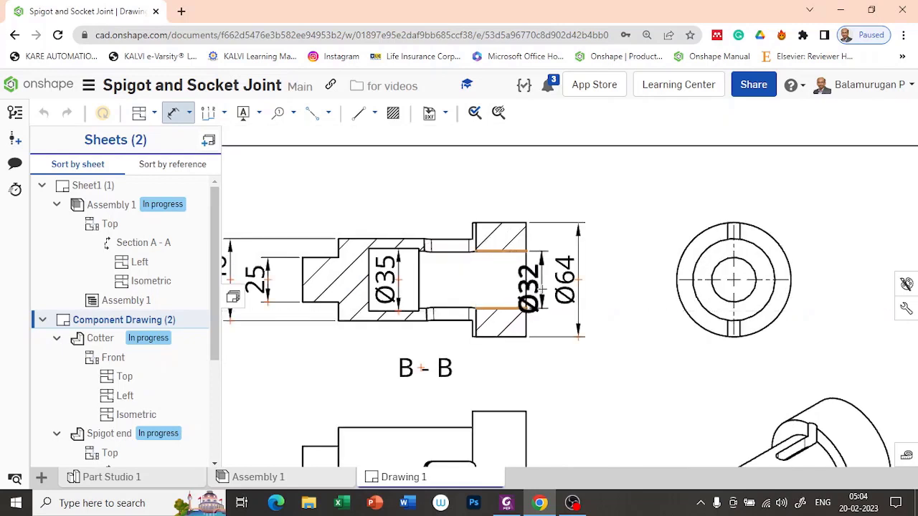
{"action": "left_click", "coordinate": [549, 286]}
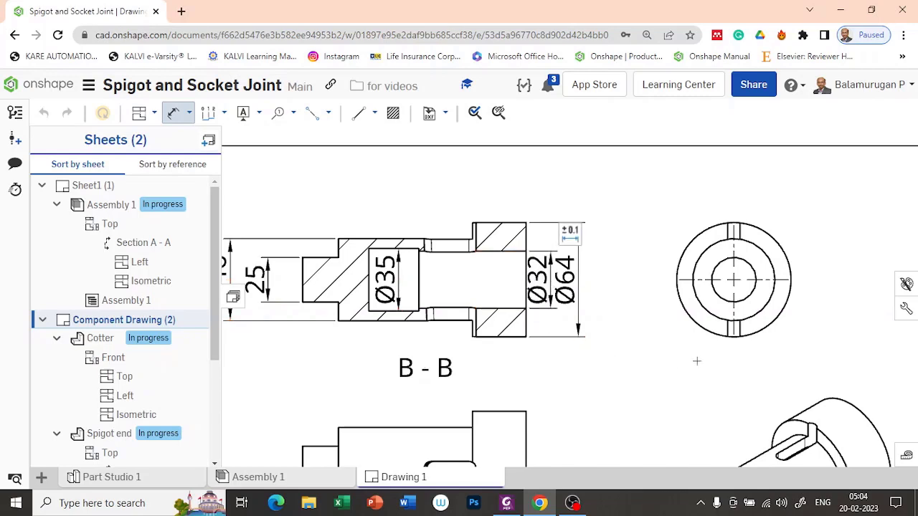
{"action": "scroll", "coordinate": [695, 362], "scroll_direction": "down", "scroll_amount": 2}
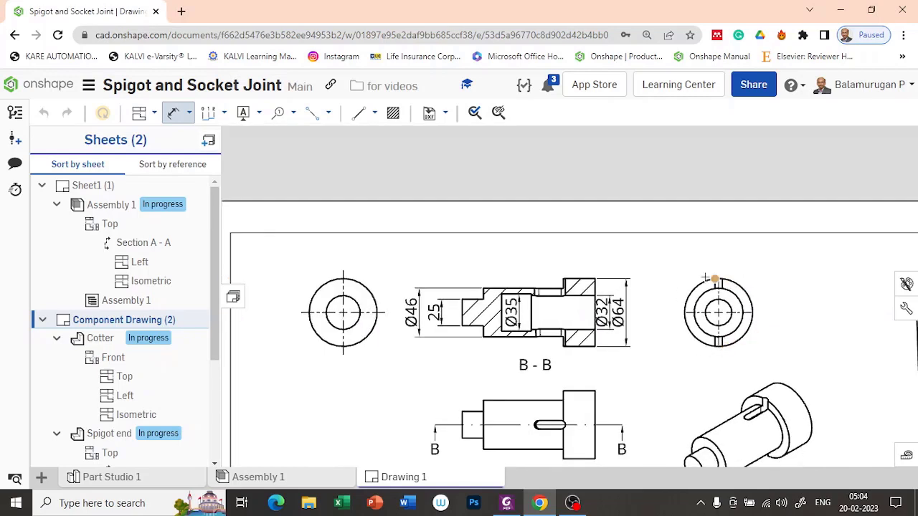
{"action": "middle_click_drag", "start_coordinate": [682, 261], "coordinate": [570, 229]}
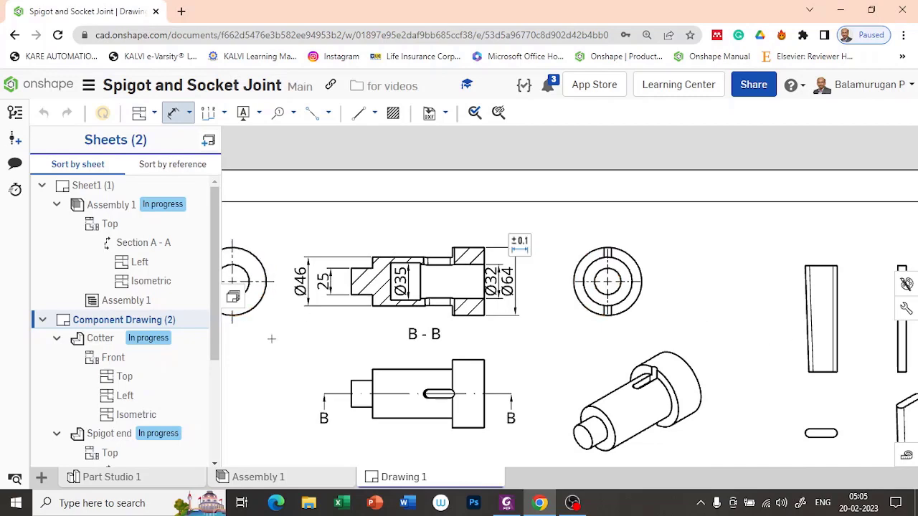
Add 28 length dimensions above the Ø35 bore and the collar in section B-B.
{"action": "scroll", "coordinate": [387, 247], "scroll_direction": "up", "scroll_amount": 4}
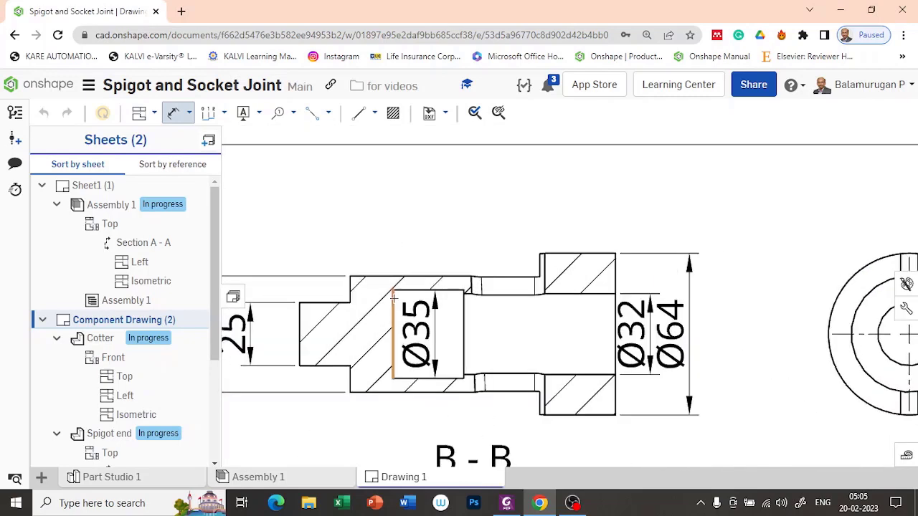
{"action": "left_click", "coordinate": [393, 300]}
{"action": "left_click", "coordinate": [464, 316]}
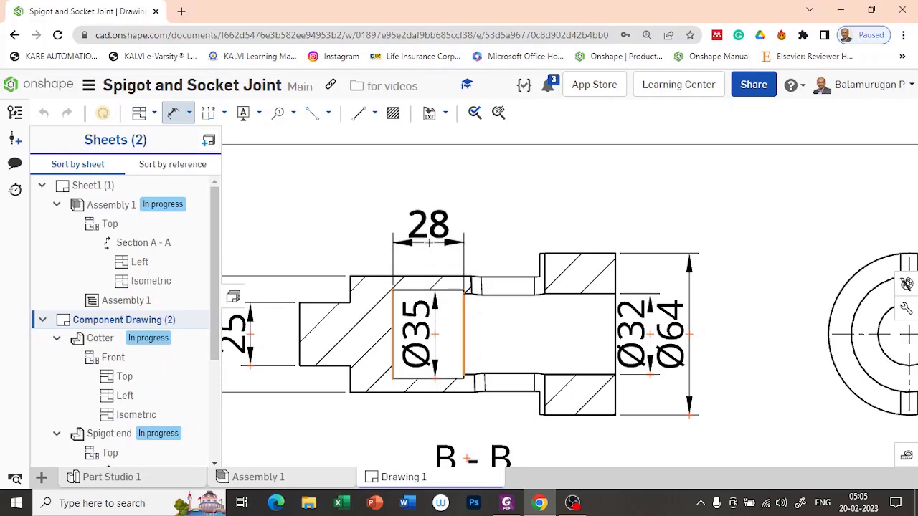
{"action": "left_click", "coordinate": [428, 236]}
{"action": "scroll", "coordinate": [566, 219], "scroll_direction": "up", "scroll_amount": 2}
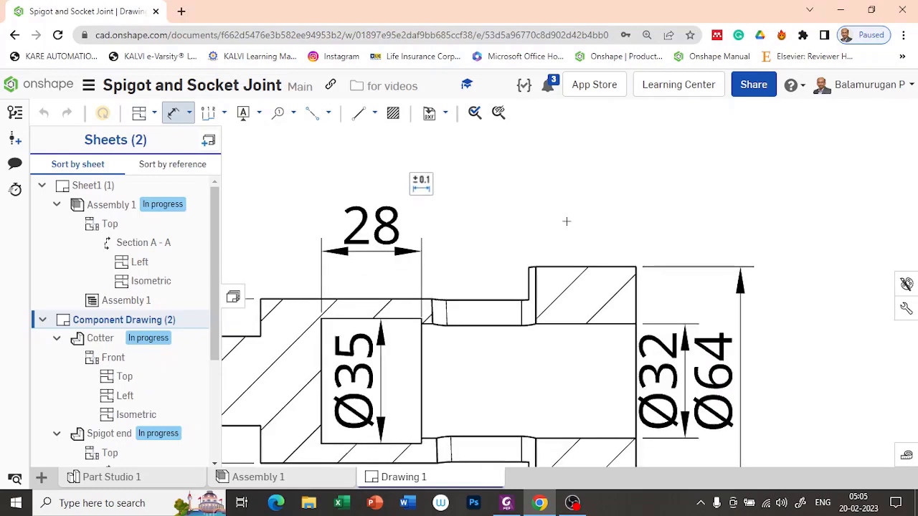
{"action": "left_click", "coordinate": [529, 288]}
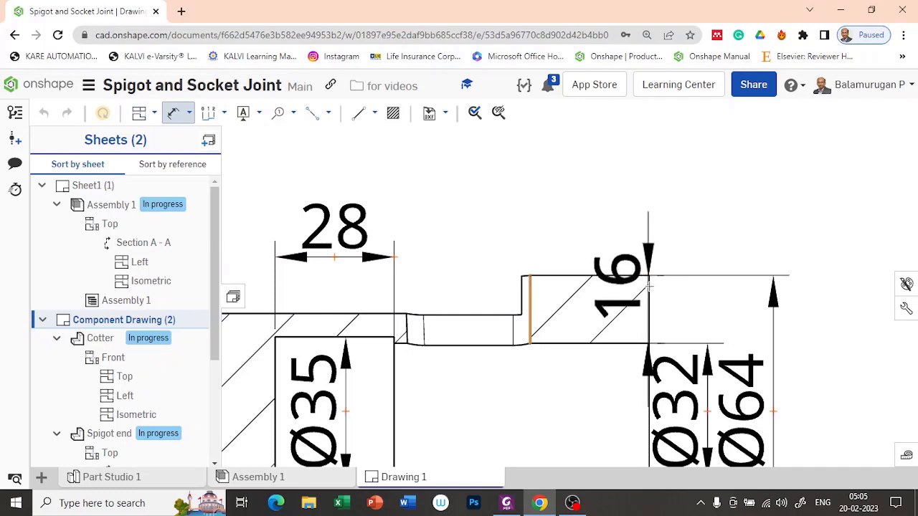
{"action": "left_click", "coordinate": [648, 275]}
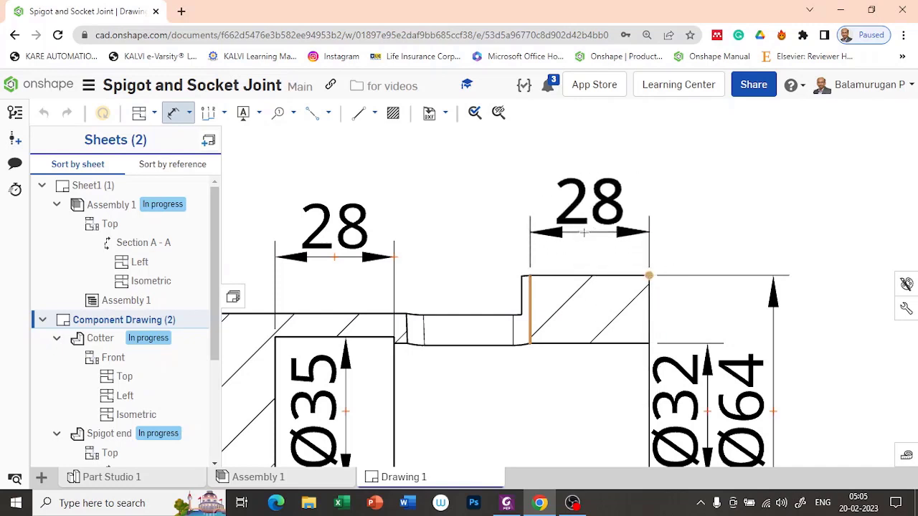
{"action": "left_click", "coordinate": [584, 231]}
{"action": "scroll", "coordinate": [586, 244], "scroll_direction": "down", "scroll_amount": 5}
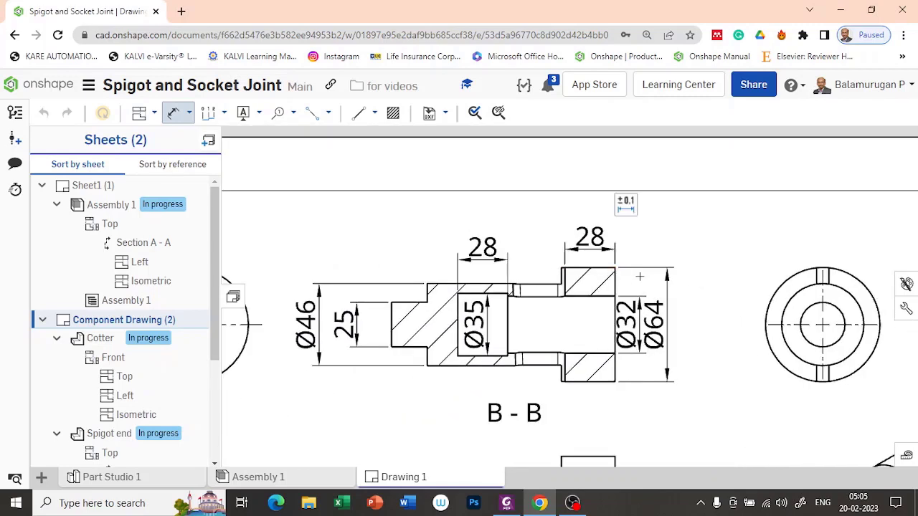
Place the 105 overall length dimension across the top of section B-B.
{"action": "left_click", "coordinate": [621, 280]}
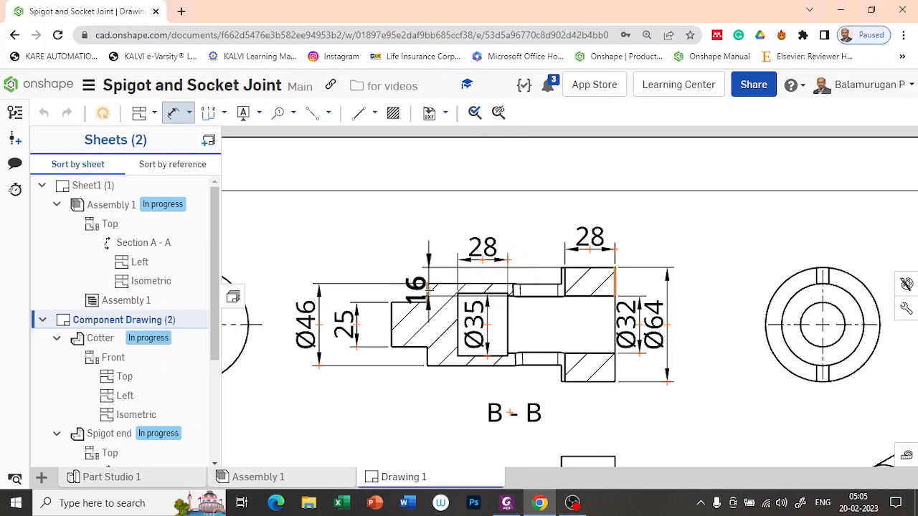
{"action": "left_click", "coordinate": [427, 291]}
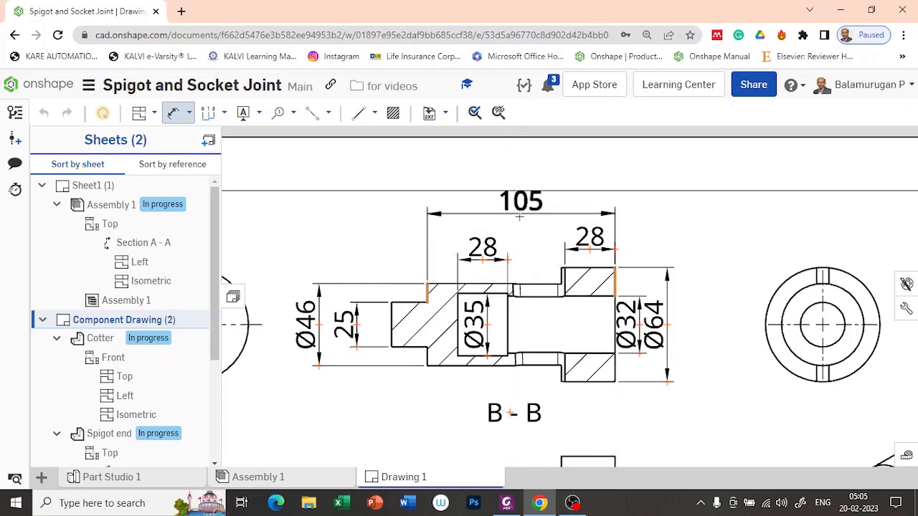
{"action": "left_click", "coordinate": [519, 219]}
{"action": "scroll", "coordinate": [692, 283], "scroll_direction": "down", "scroll_amount": 2}
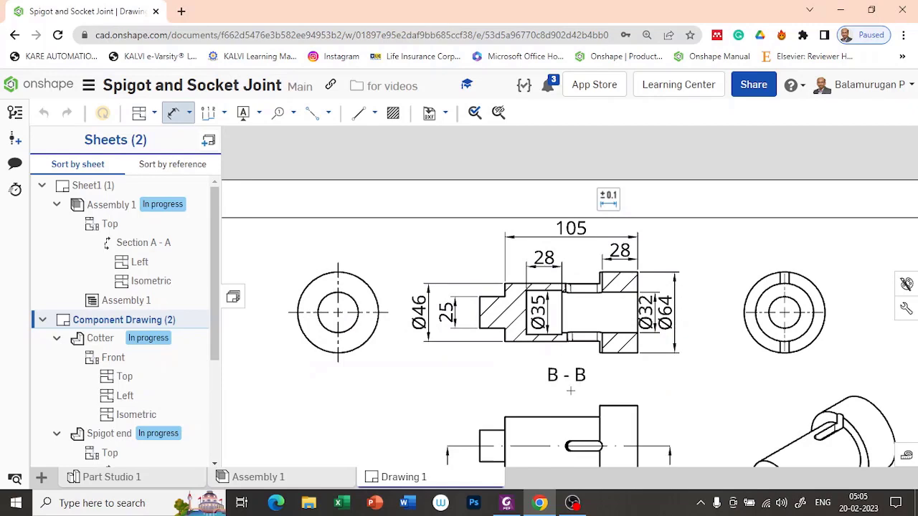
{"action": "mouse_move", "coordinate": [681, 370]}
{"action": "middle_mouse_down"}
{"action": "mouse_move", "coordinate": [547, 323]}
{"action": "mouse_move", "coordinate": [618, 317]}
{"action": "middle_mouse_up"}
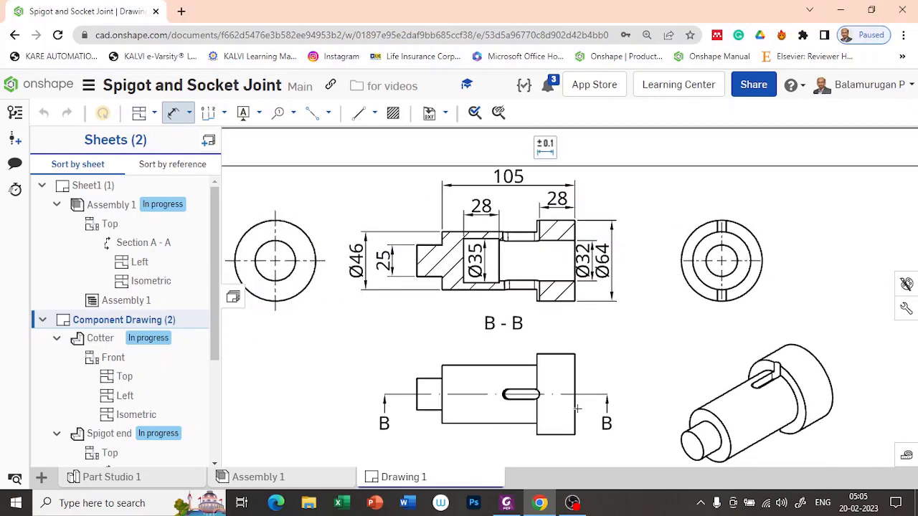
{"action": "scroll", "coordinate": [578, 410], "scroll_direction": "down", "scroll_amount": 3}
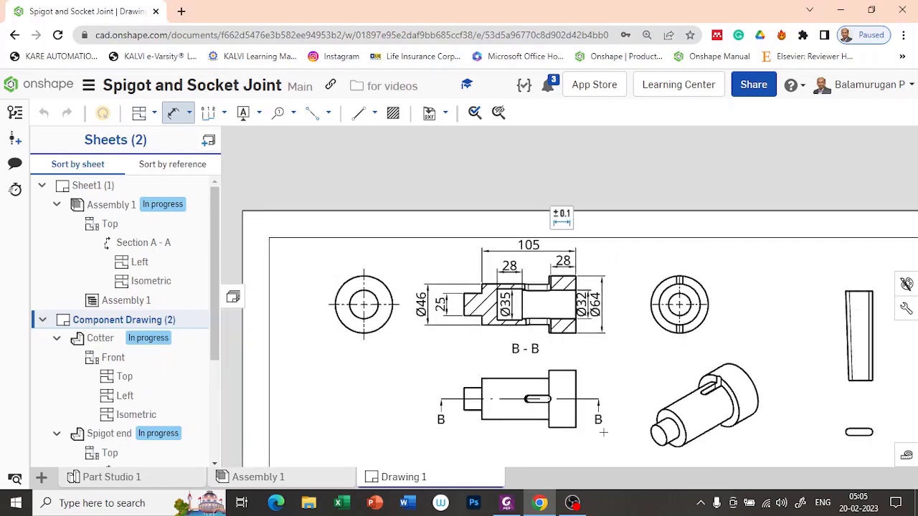
Zoom to section C-C and dimension its 12 collar width.
{"action": "scroll", "coordinate": [622, 400], "scroll_direction": "down", "scroll_amount": 2}
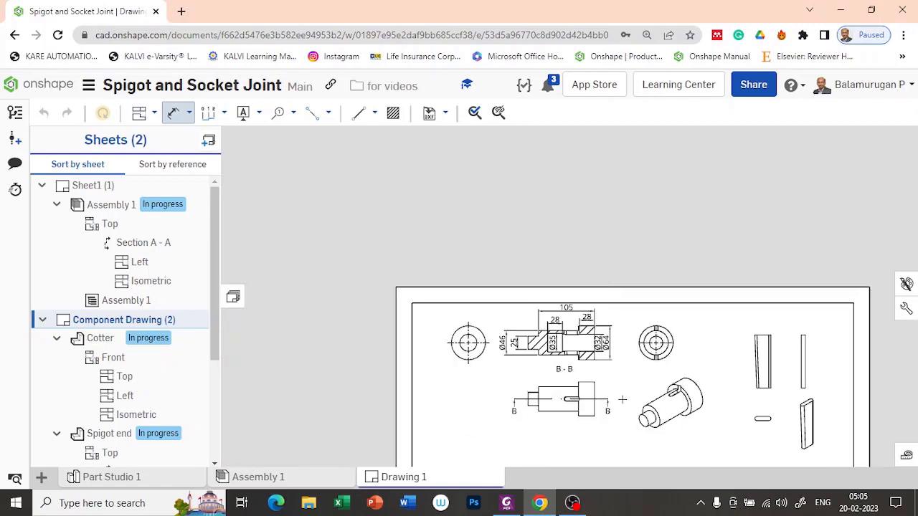
{"action": "scroll", "coordinate": [623, 399], "scroll_direction": "up", "scroll_amount": 1}
{"action": "middle_click_drag", "start_coordinate": [615, 377], "coordinate": [536, 188]}
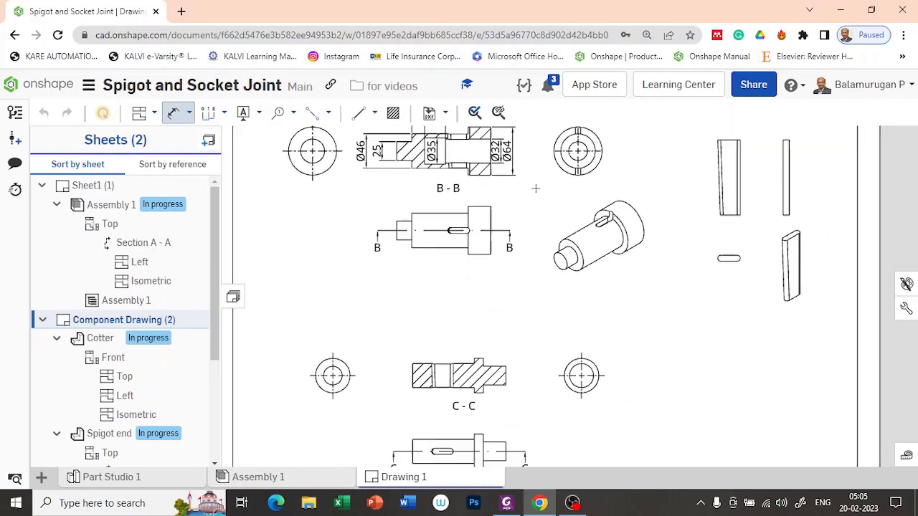
{"action": "scroll", "coordinate": [537, 377], "scroll_direction": "up", "scroll_amount": 1}
{"action": "scroll", "coordinate": [537, 377], "scroll_direction": "up", "scroll_amount": 1}
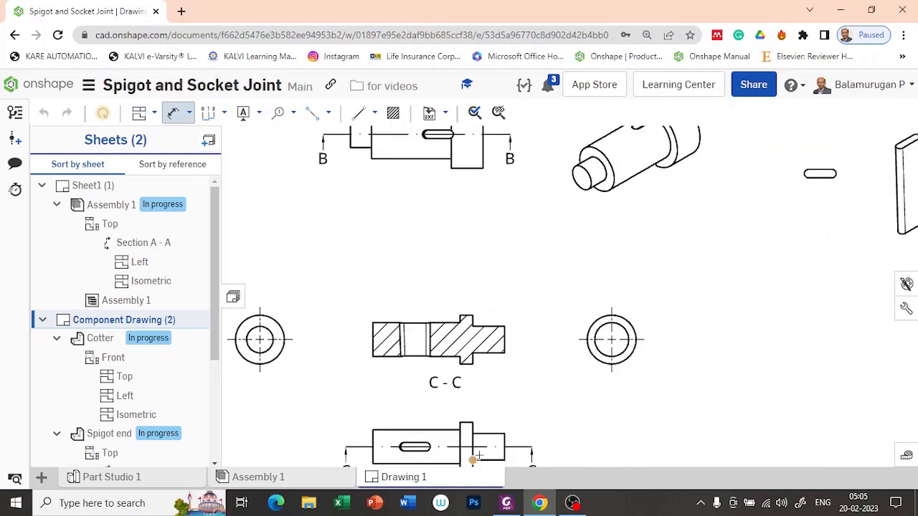
{"action": "scroll", "coordinate": [479, 311], "scroll_direction": "up", "scroll_amount": 5}
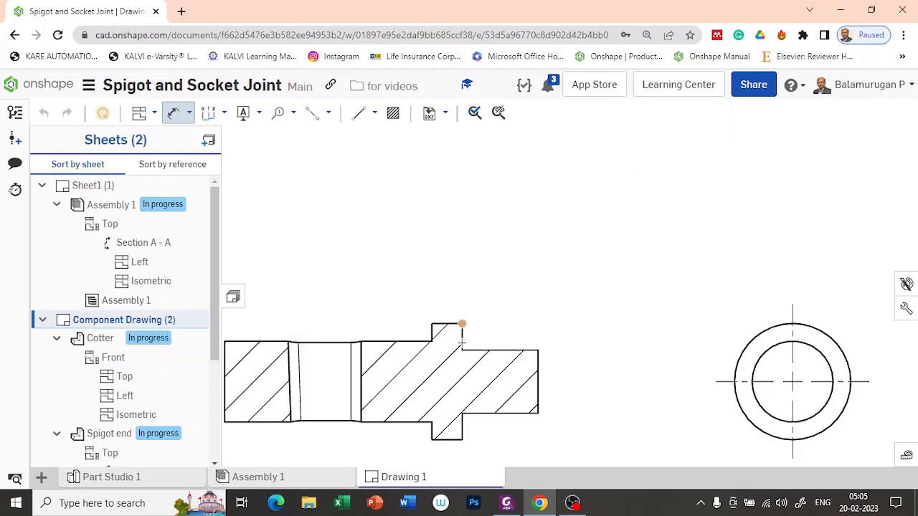
{"action": "left_click", "coordinate": [461, 340]}
{"action": "left_click", "coordinate": [432, 330]}
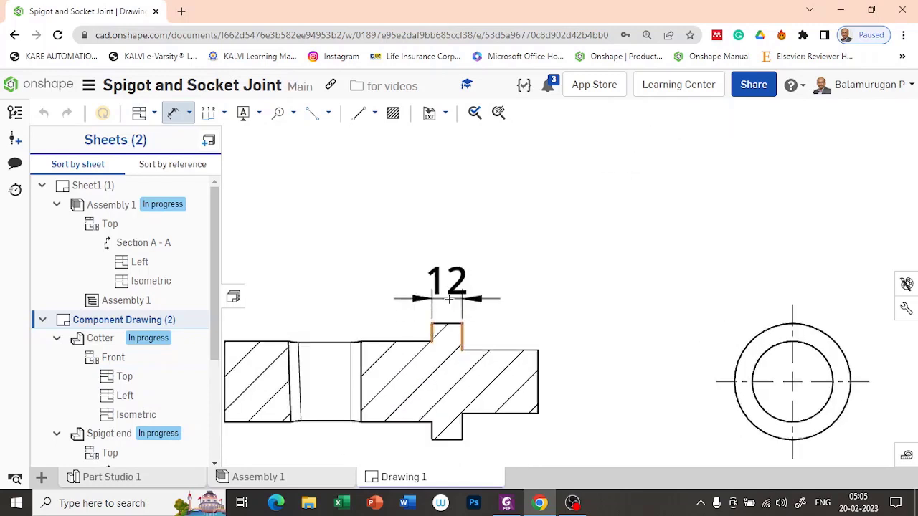
{"action": "left_click", "coordinate": [434, 283]}
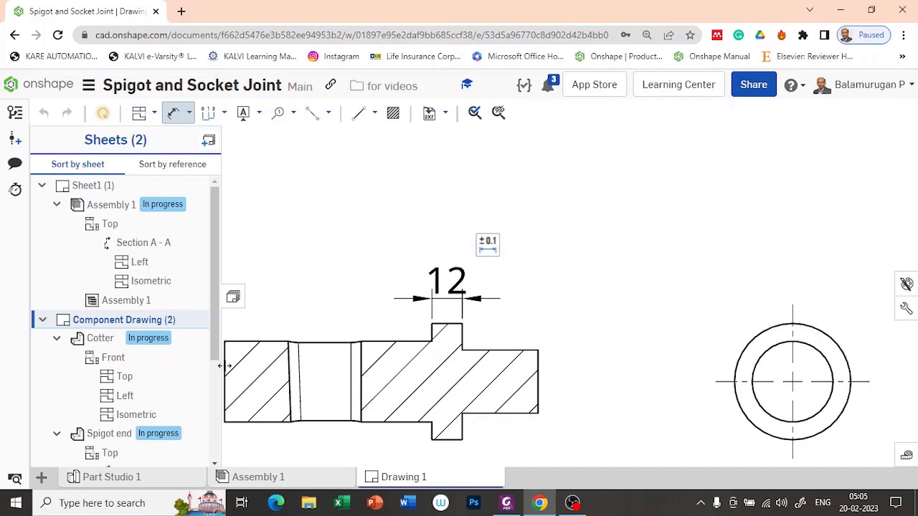
{"action": "scroll", "coordinate": [313, 312], "scroll_direction": "down", "scroll_amount": 2}
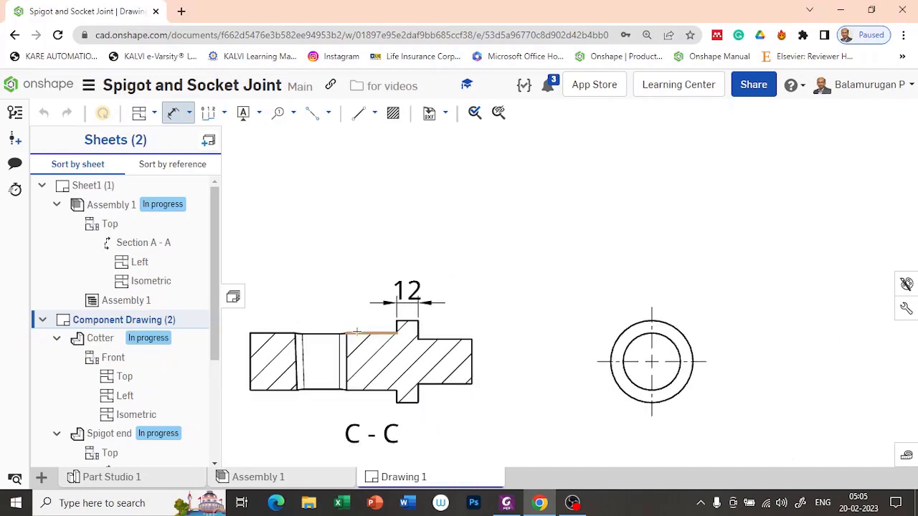
Add the 94 length, 25 end height and Ø46 collar diameter to section C-C.
{"action": "left_click", "coordinate": [253, 341]}
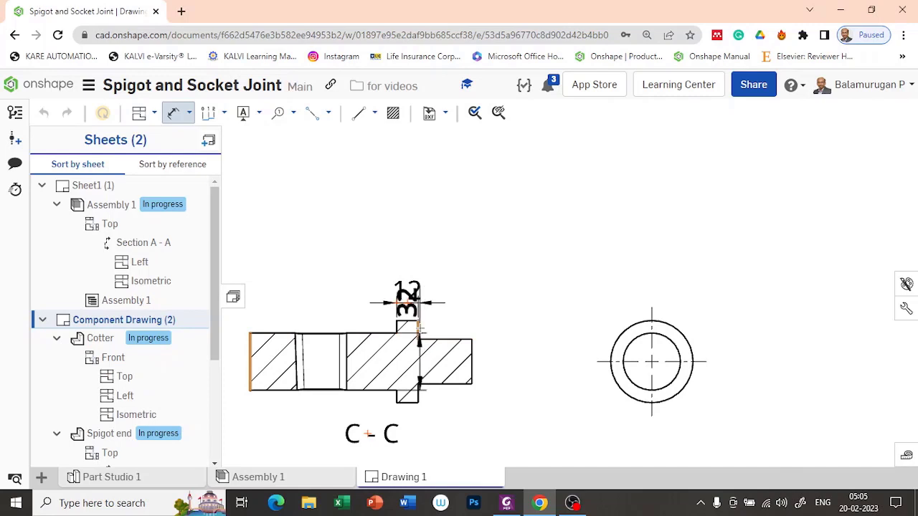
{"action": "left_click", "coordinate": [419, 329]}
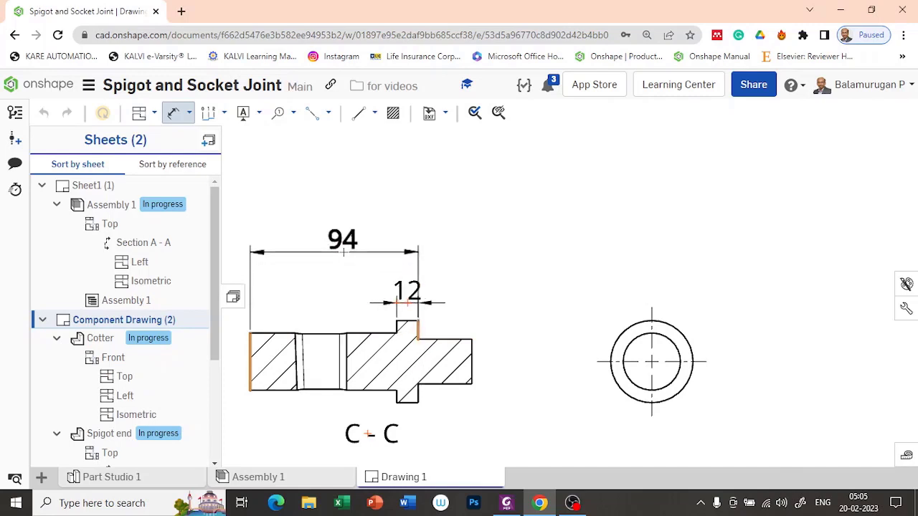
{"action": "left_click", "coordinate": [343, 252]}
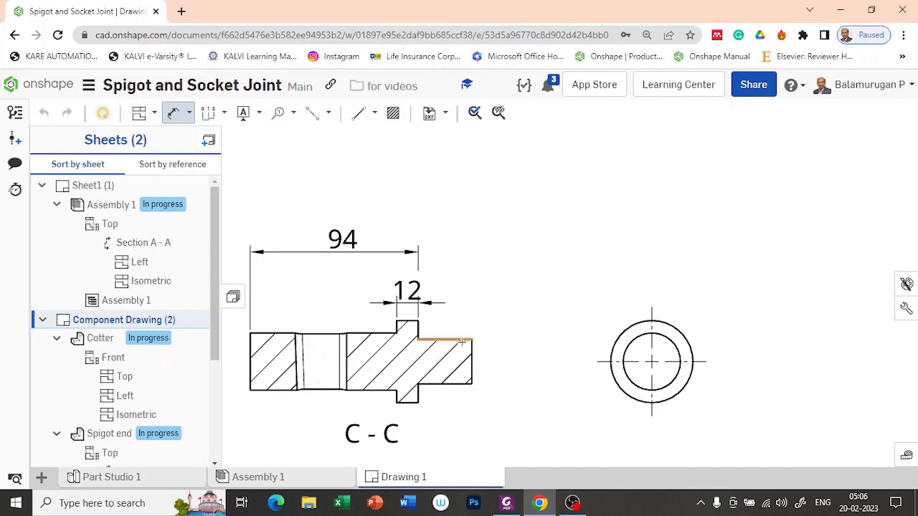
{"action": "left_click", "coordinate": [472, 355]}
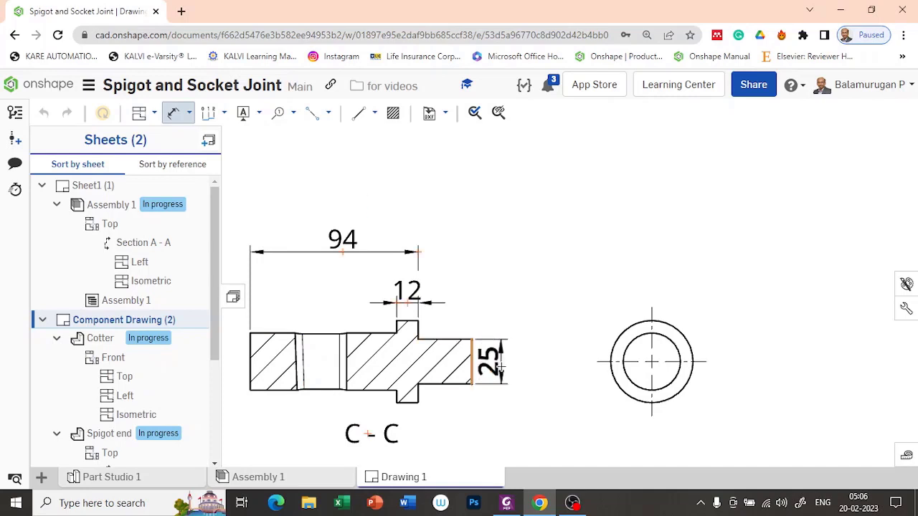
{"action": "left_click", "coordinate": [500, 367]}
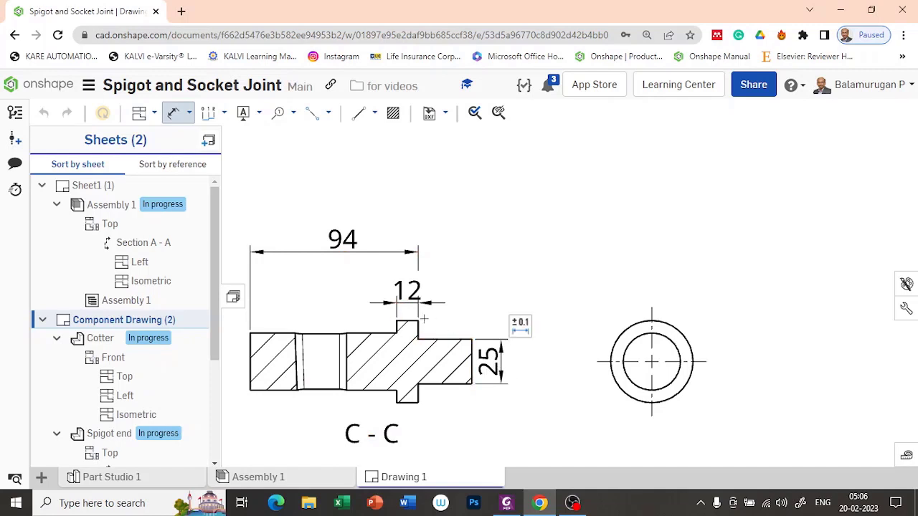
{"action": "left_click", "coordinate": [407, 321]}
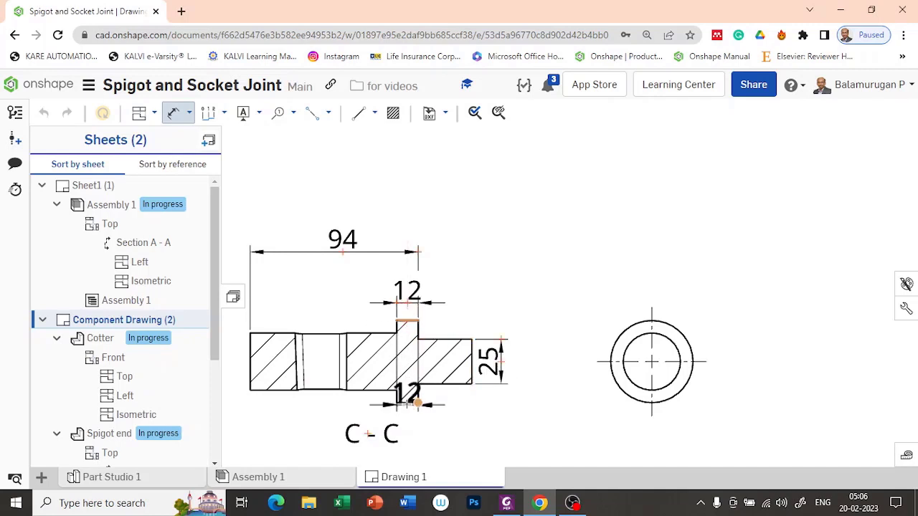
{"action": "left_click", "coordinate": [411, 402]}
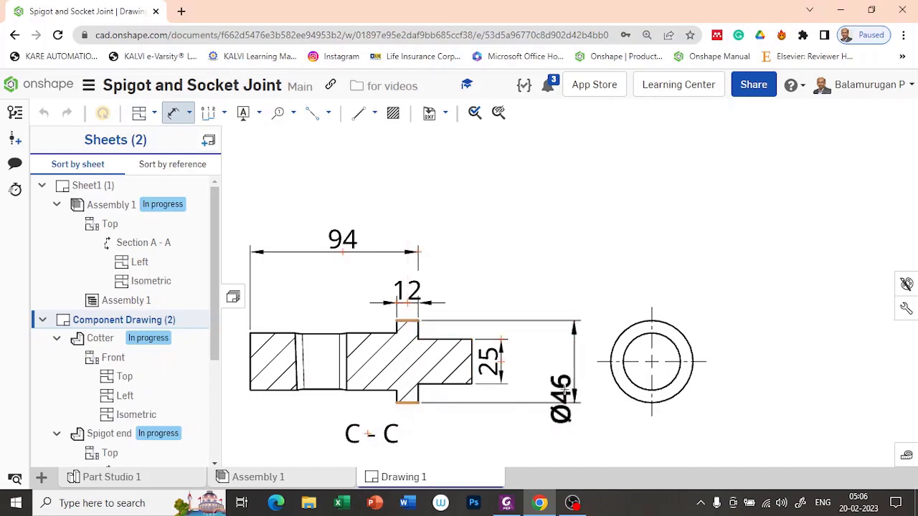
{"action": "left_click", "coordinate": [545, 362]}
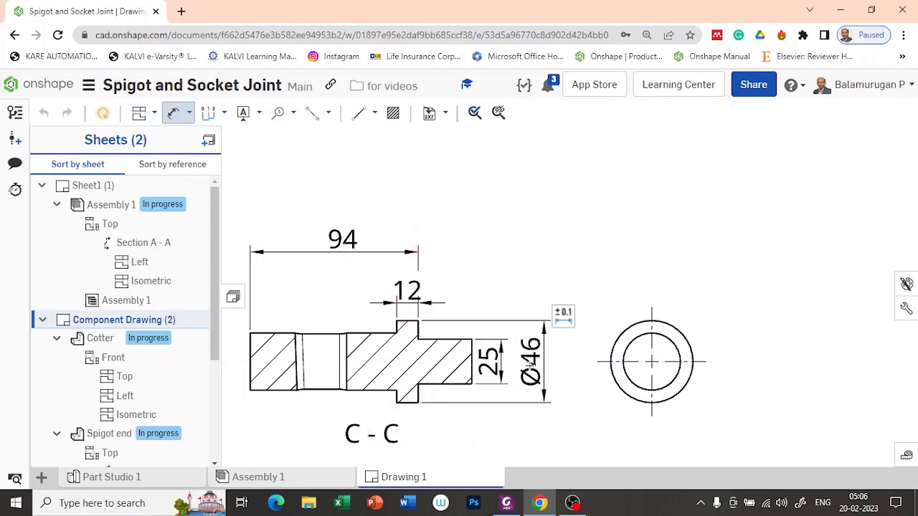
{"action": "scroll", "coordinate": [496, 402], "scroll_direction": "down", "scroll_amount": 5}
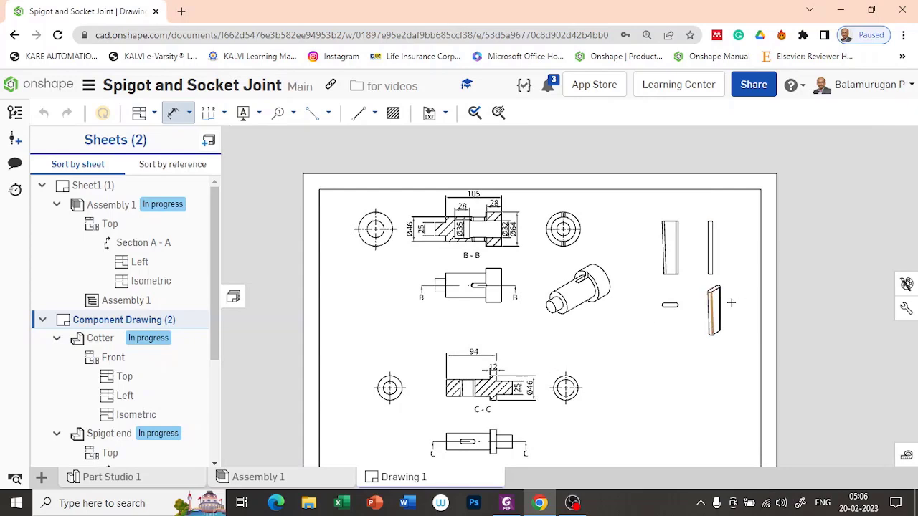
Dimension the cotter's 8 thickness on its end view and 100 length on its front view.
{"action": "middle_click_drag", "start_coordinate": [680, 377], "coordinate": [584, 409]}
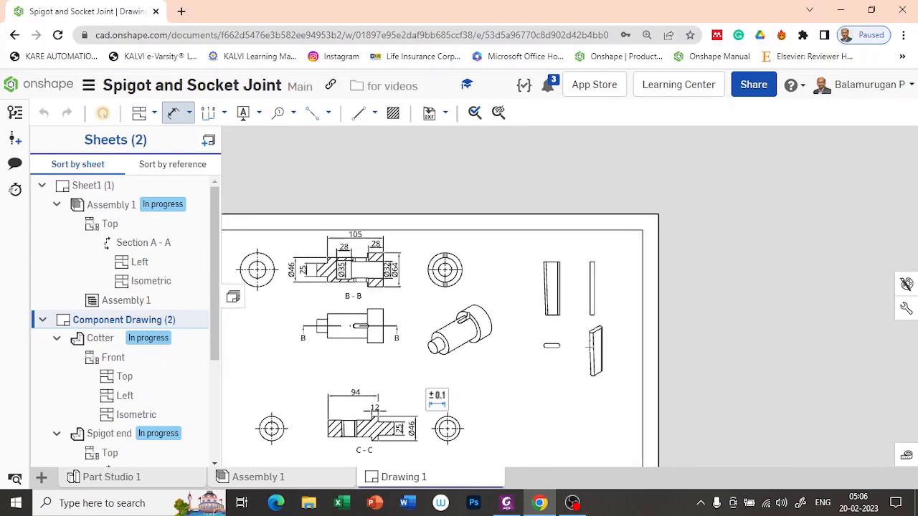
{"action": "scroll", "coordinate": [621, 295], "scroll_direction": "up", "scroll_amount": 4}
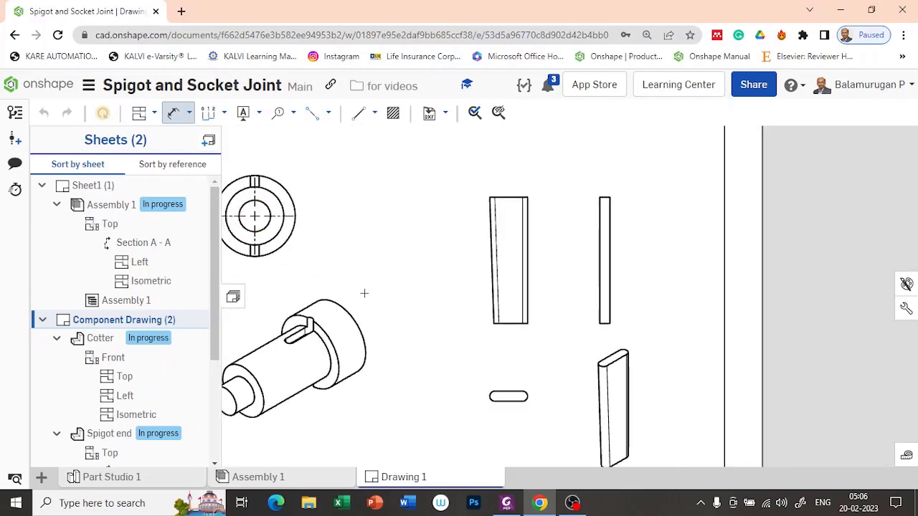
{"action": "scroll", "coordinate": [544, 416], "scroll_direction": "up", "scroll_amount": 2}
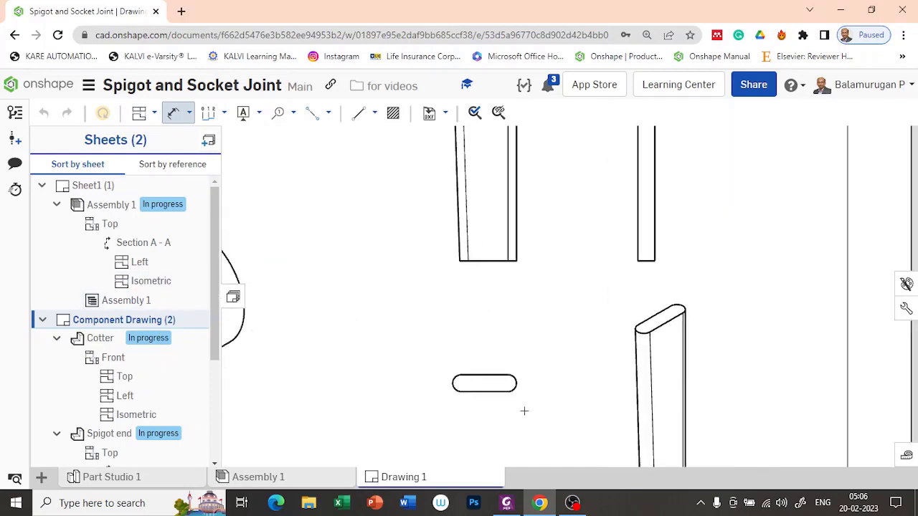
{"action": "left_click", "coordinate": [485, 375]}
{"action": "left_click", "coordinate": [481, 392]}
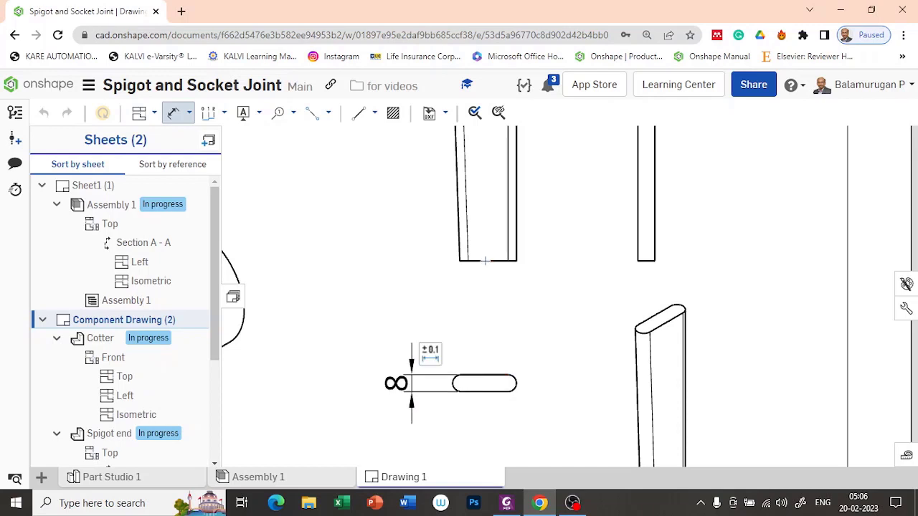
{"action": "scroll", "coordinate": [527, 323], "scroll_direction": "down", "scroll_amount": 5}
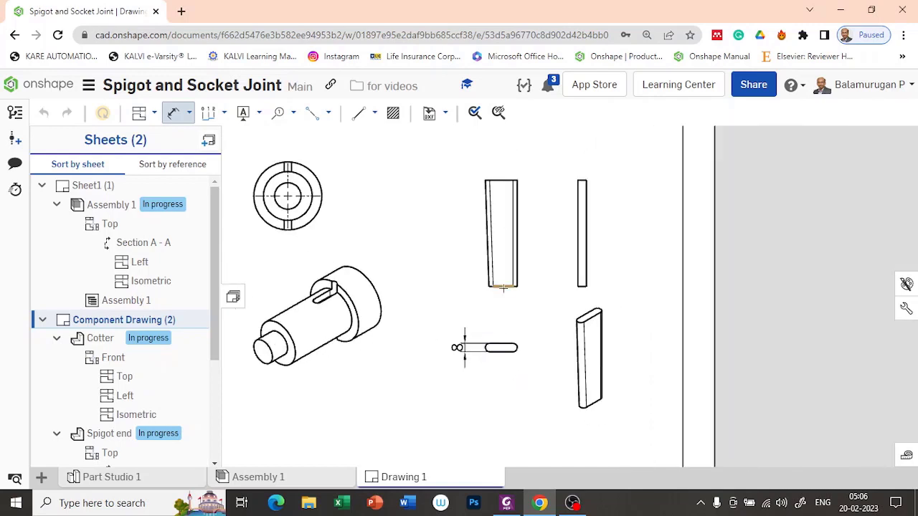
{"action": "left_click", "coordinate": [503, 287]}
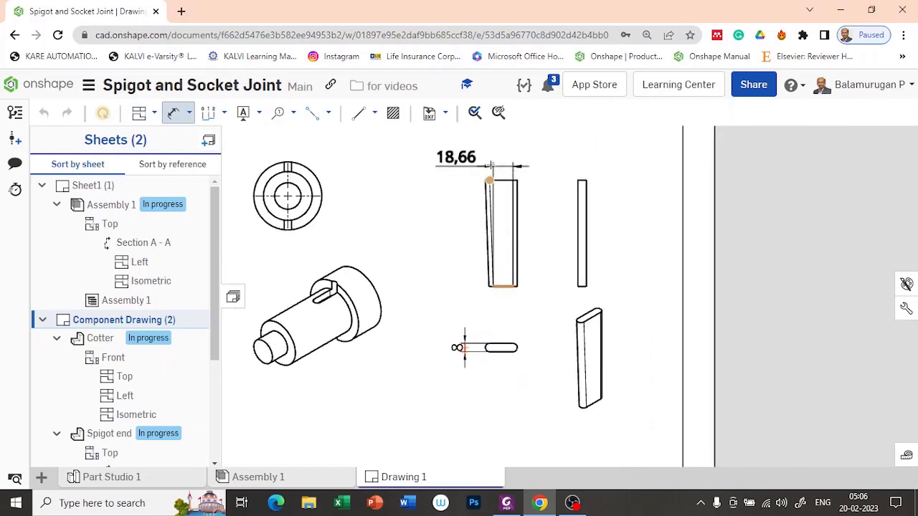
{"action": "left_click", "coordinate": [503, 179]}
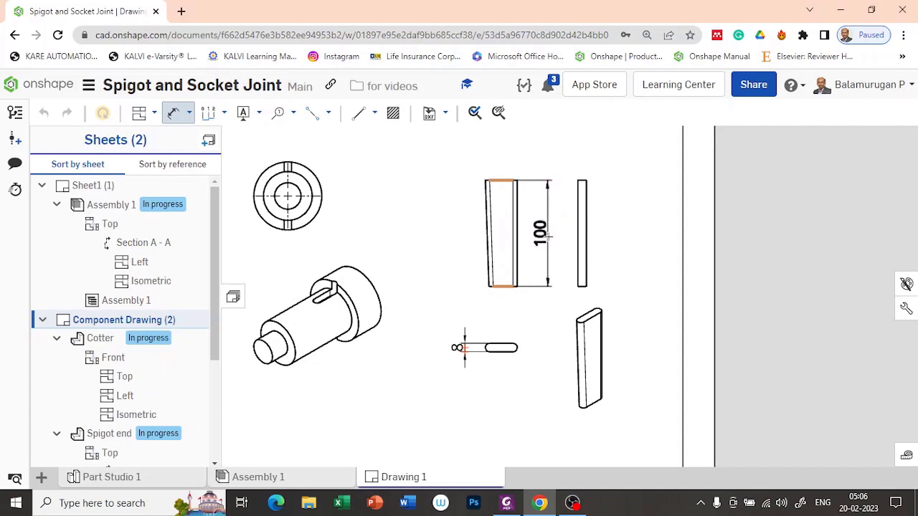
{"action": "left_click", "coordinate": [546, 233]}
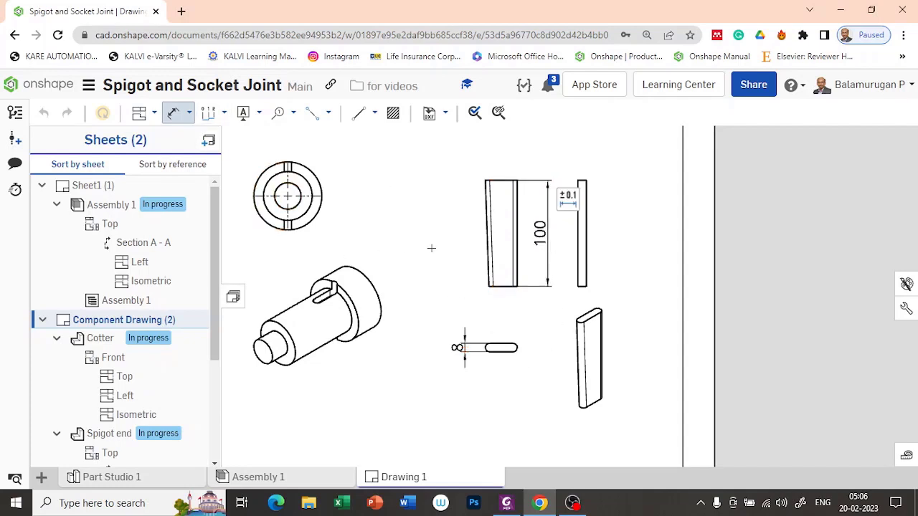
{"action": "left_click", "coordinate": [294, 115]}
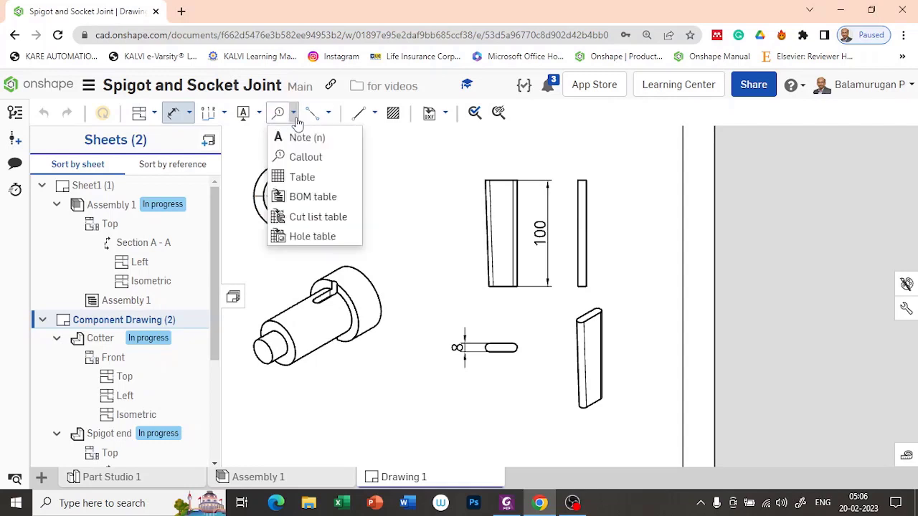
{"action": "left_click", "coordinate": [259, 115]}
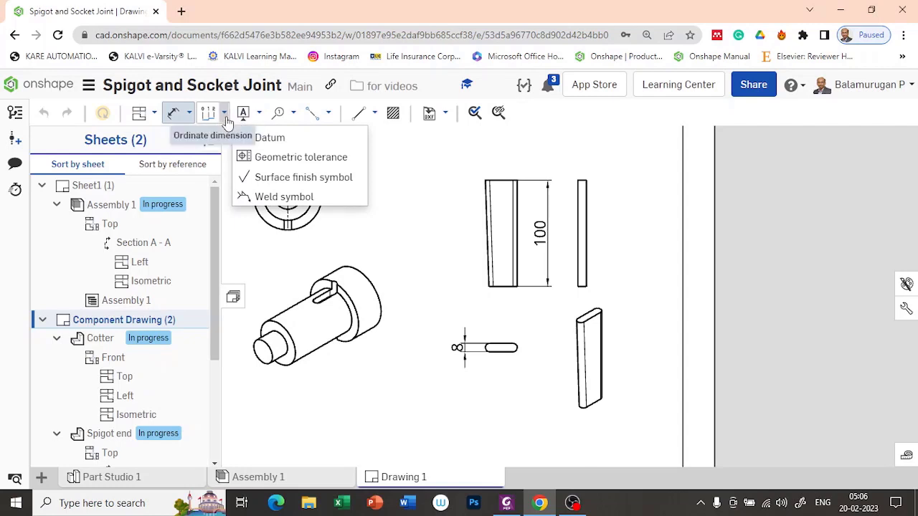
{"action": "left_click", "coordinate": [224, 115]}
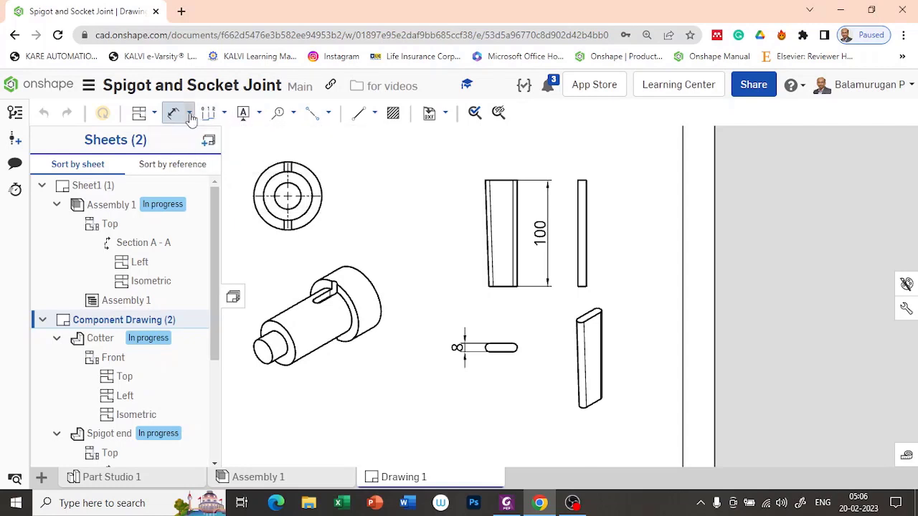
{"action": "left_click", "coordinate": [189, 114]}
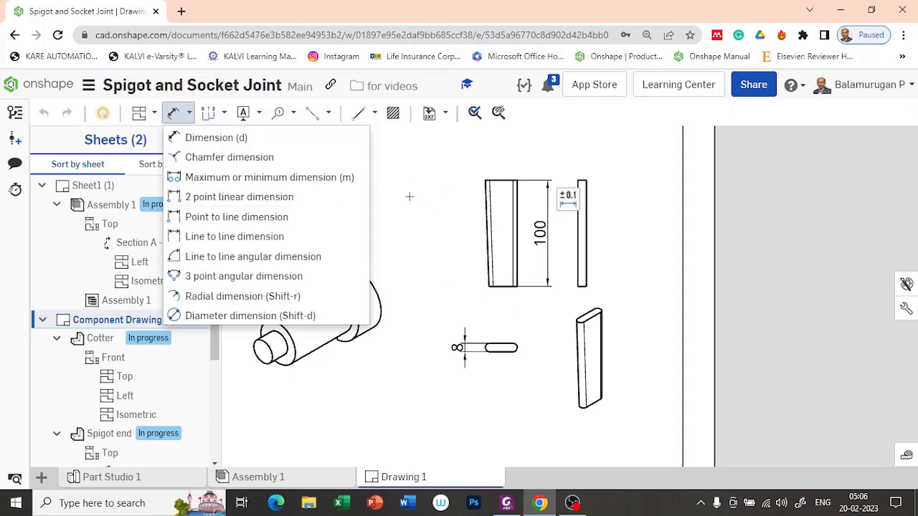
{"action": "left_click", "coordinate": [259, 113]}
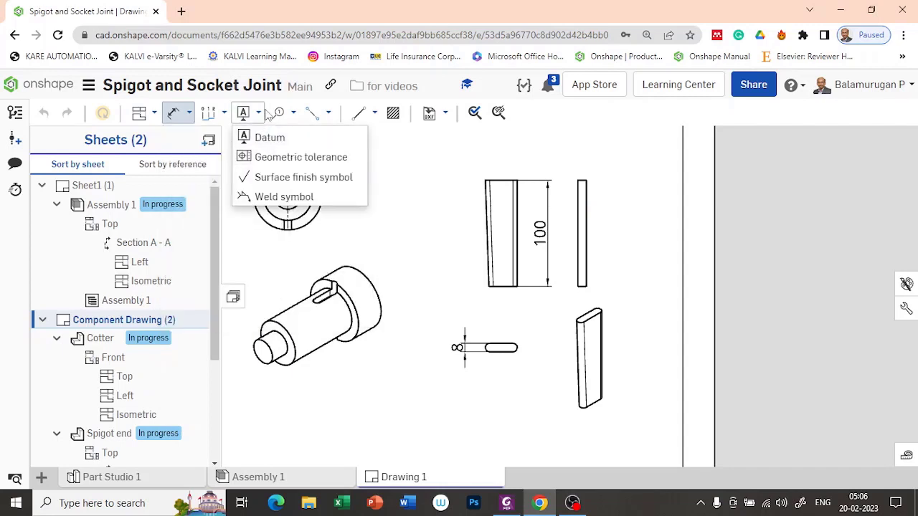
{"action": "left_click", "coordinate": [293, 113]}
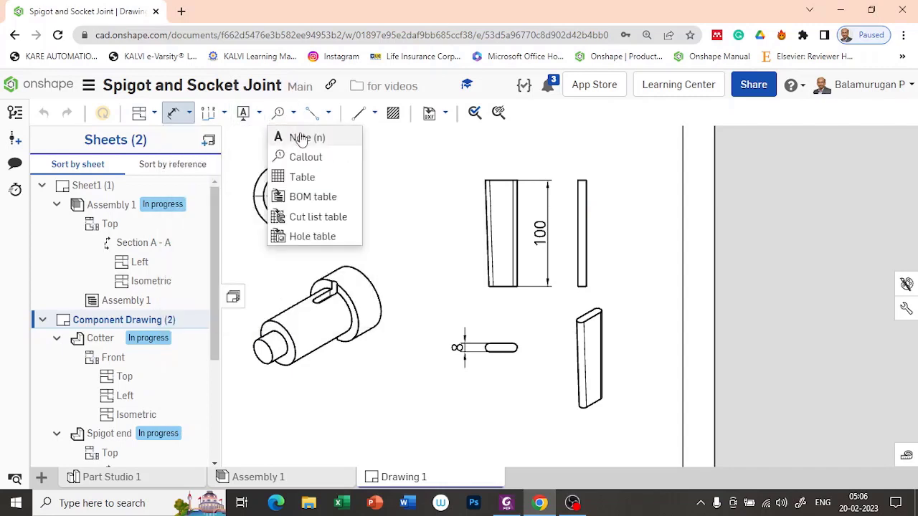
{"action": "left_click", "coordinate": [301, 138]}
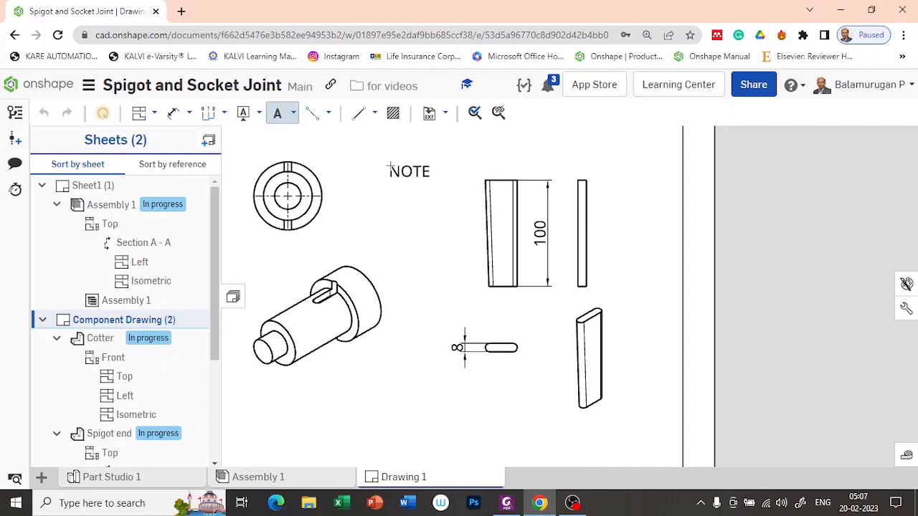
{"action": "key", "text": "Escape"}
{"action": "scroll", "coordinate": [499, 237], "scroll_direction": "down", "scroll_amount": 5}
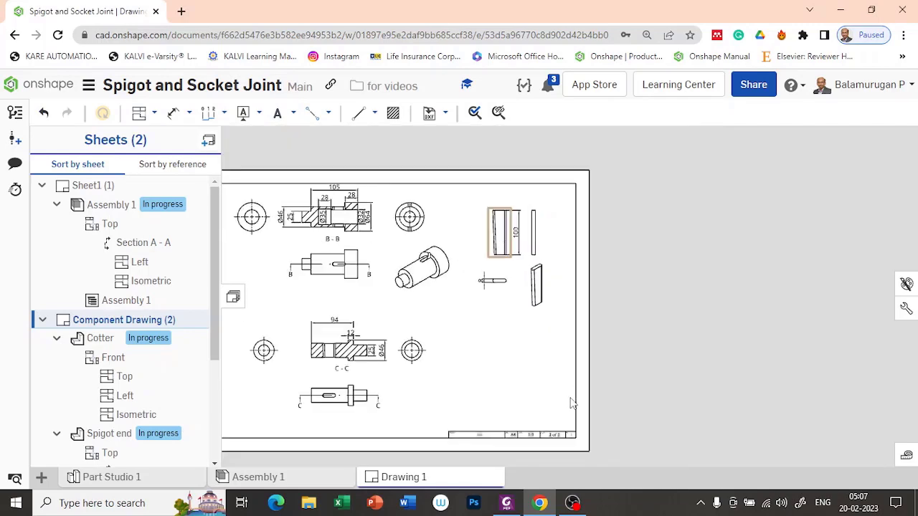
{"action": "mouse_move", "coordinate": [512, 370]}
{"action": "middle_mouse_down"}
{"action": "mouse_move", "coordinate": [580, 376]}
{"action": "mouse_move", "coordinate": [595, 363]}
{"action": "middle_mouse_up"}
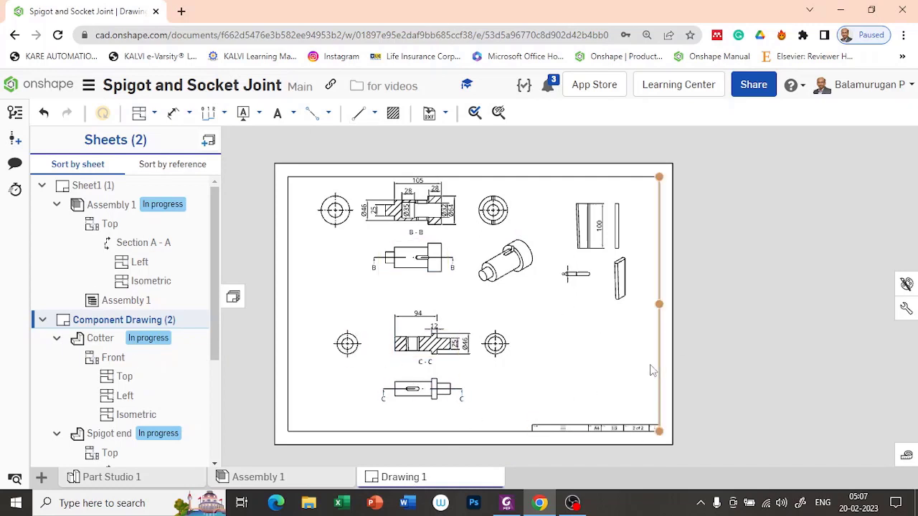
{"action": "scroll", "coordinate": [439, 365], "scroll_direction": "up", "scroll_amount": 1}
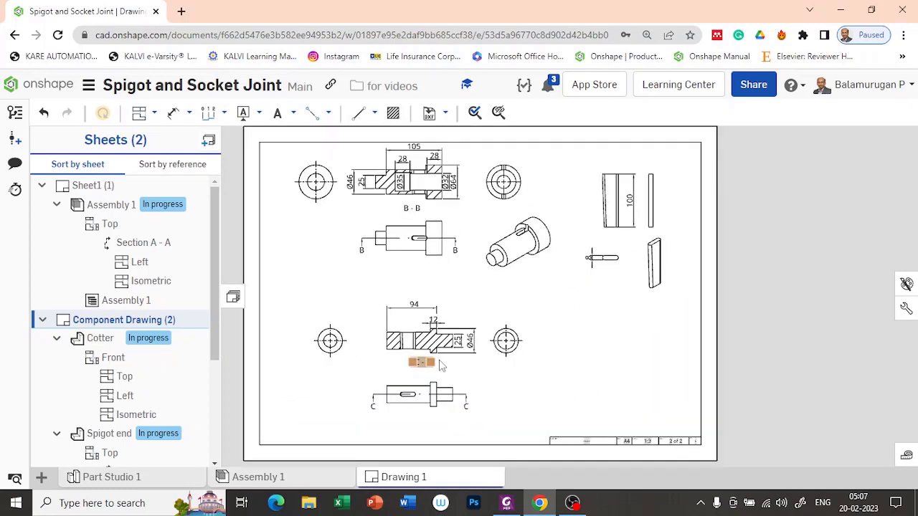
{"action": "scroll", "coordinate": [441, 365], "scroll_direction": "up", "scroll_amount": 1}
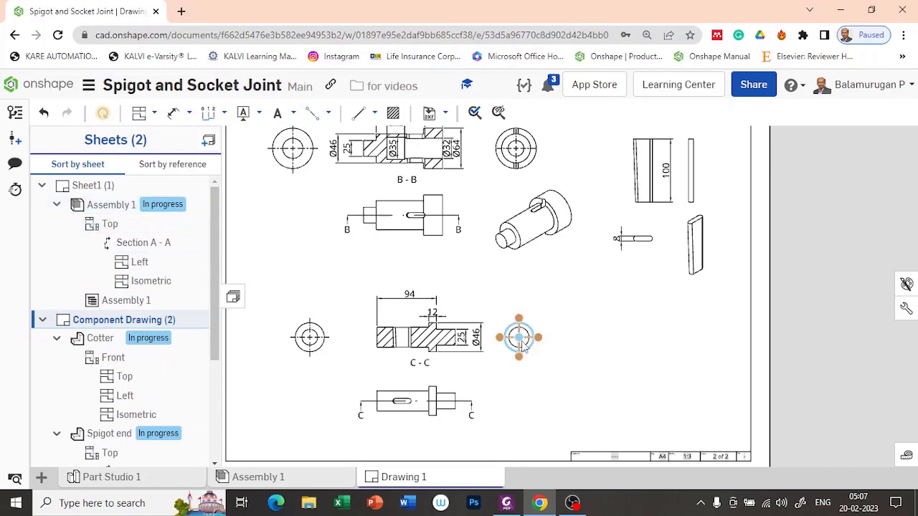
{"action": "middle_click_drag", "start_coordinate": [607, 300], "coordinate": [611, 377]}
{"action": "scroll", "coordinate": [425, 222], "scroll_direction": "up", "scroll_amount": 2}
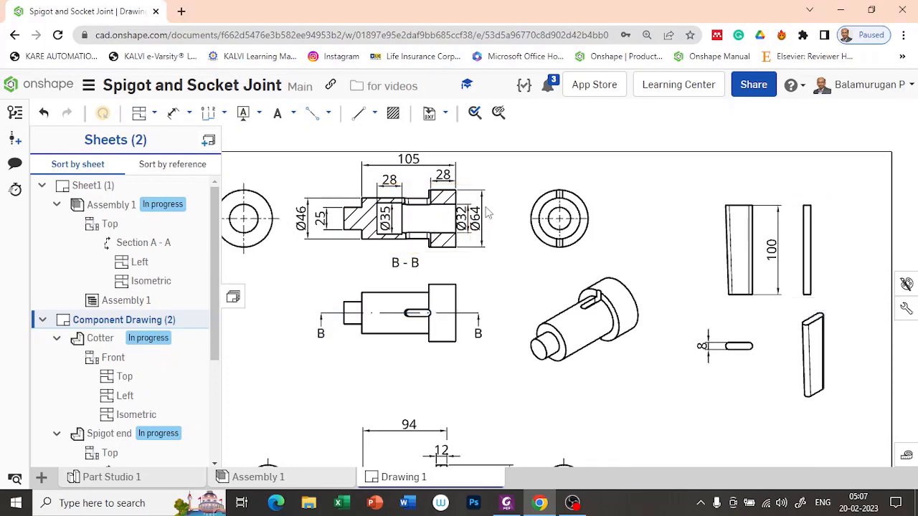
Set the Notes text height to 2 in the drawing's Annotation properties.
{"action": "left_click", "coordinate": [906, 308]}
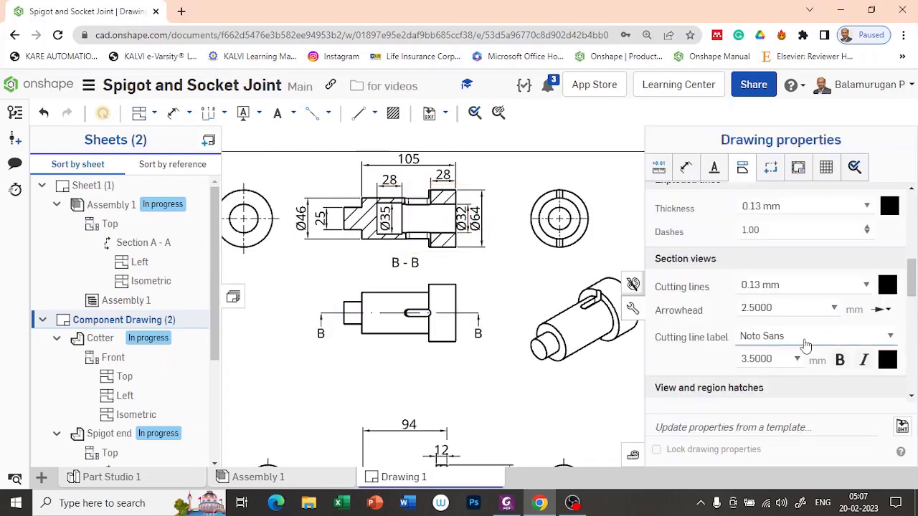
{"action": "left_click", "coordinate": [715, 169]}
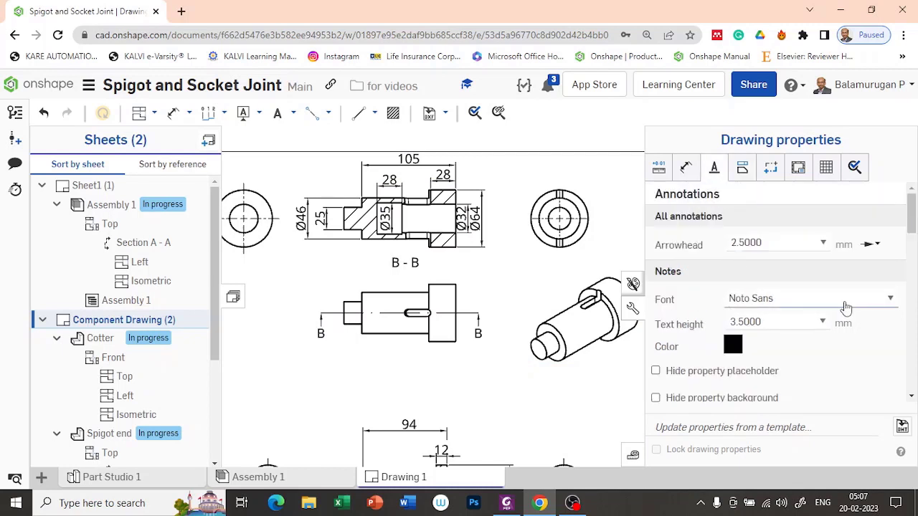
{"action": "scroll", "coordinate": [828, 312], "scroll_direction": "down", "scroll_amount": 4}
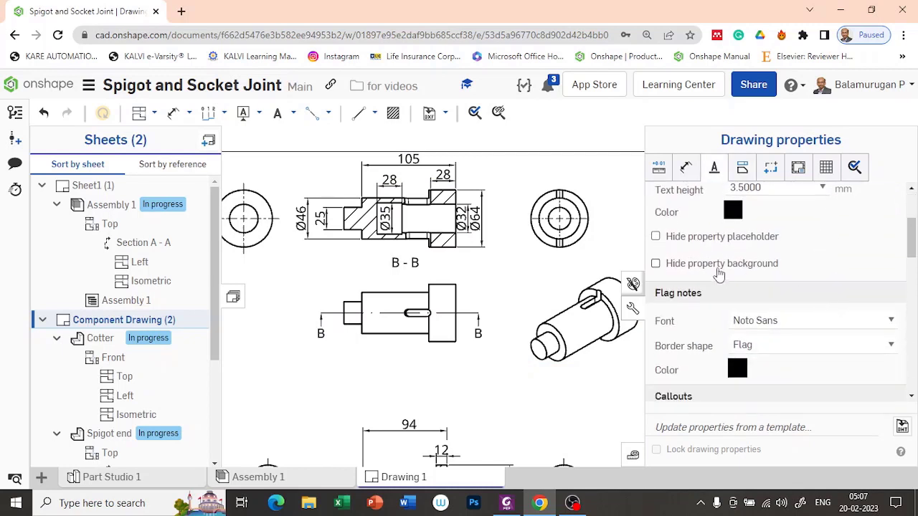
{"action": "scroll", "coordinate": [720, 273], "scroll_direction": "up", "scroll_amount": 4}
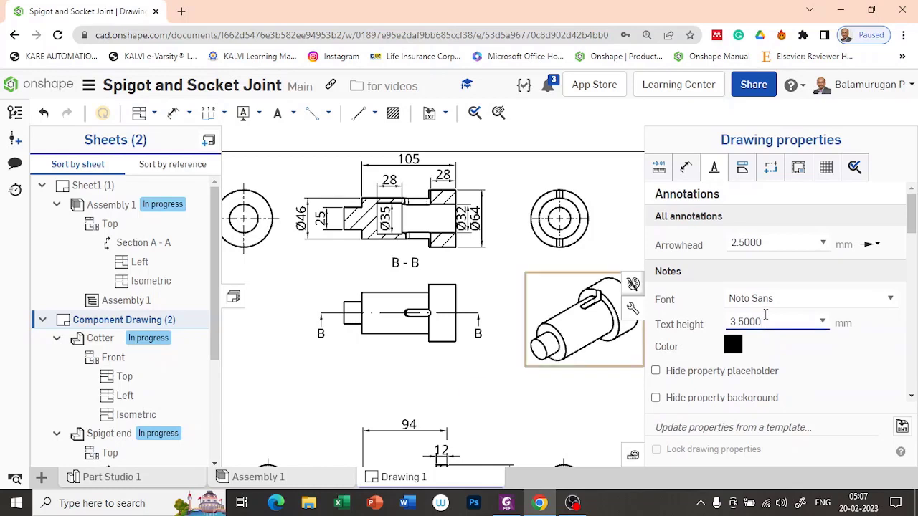
{"action": "left_click", "coordinate": [822, 324]}
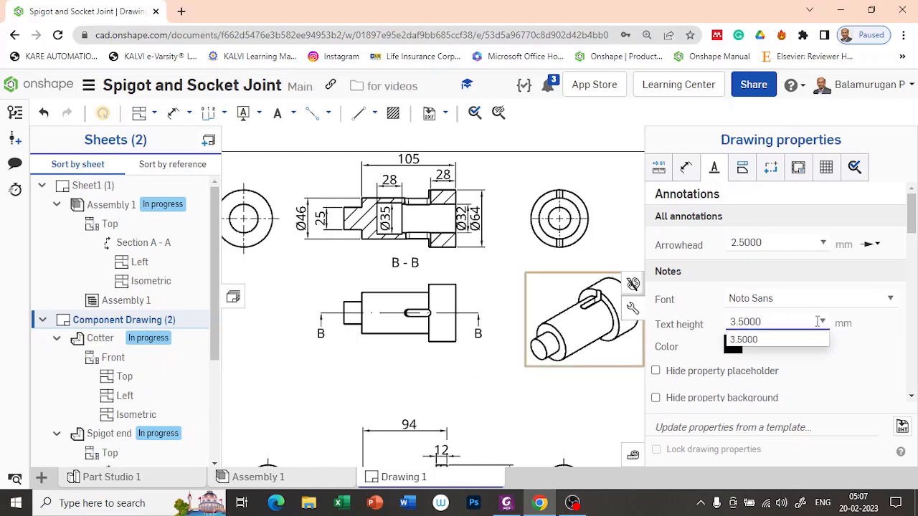
{"action": "left_click_drag", "start_coordinate": [767, 320], "coordinate": [686, 334]}
{"action": "type", "text": "2"}
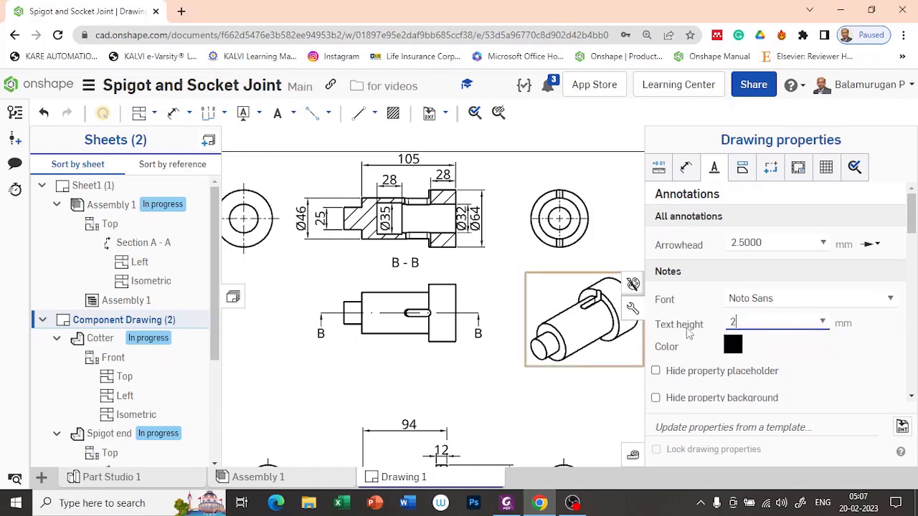
{"action": "key", "text": "Return"}
{"action": "scroll", "coordinate": [794, 317], "scroll_direction": "down", "scroll_amount": 8}
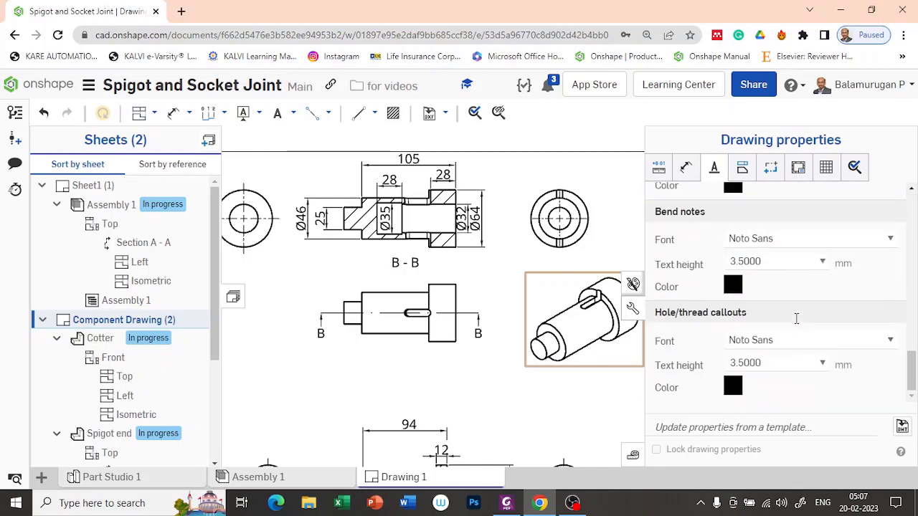
{"action": "left_click", "coordinate": [633, 309]}
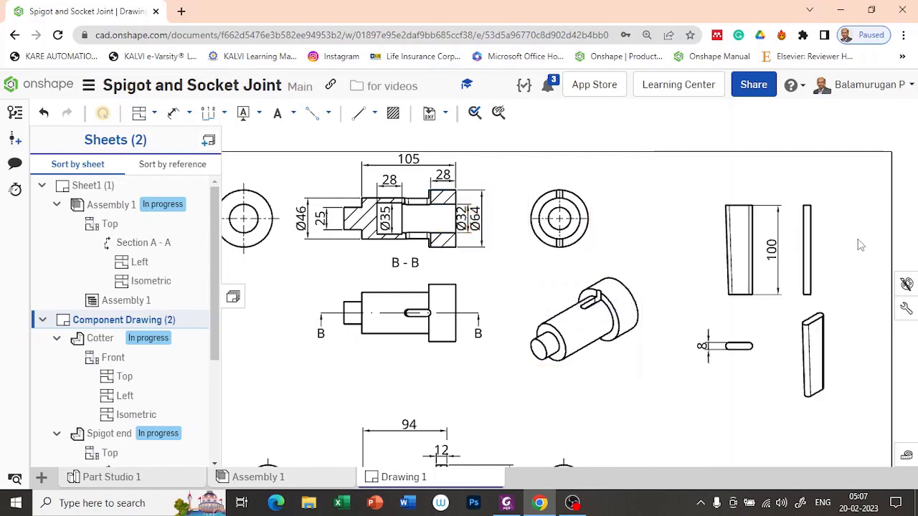
Change the dimension text height from 3.5 to 2.5 mm in Drawing properties.
{"action": "left_click", "coordinate": [906, 308]}
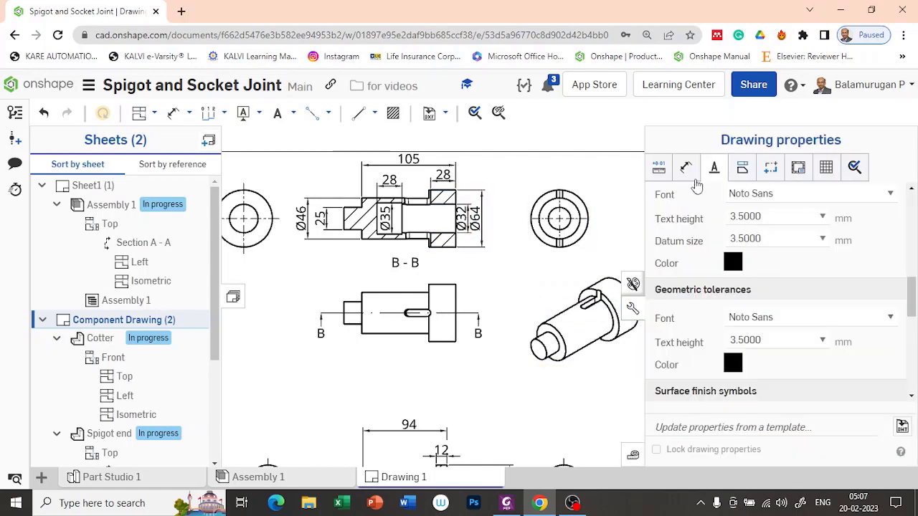
{"action": "left_click", "coordinate": [685, 169]}
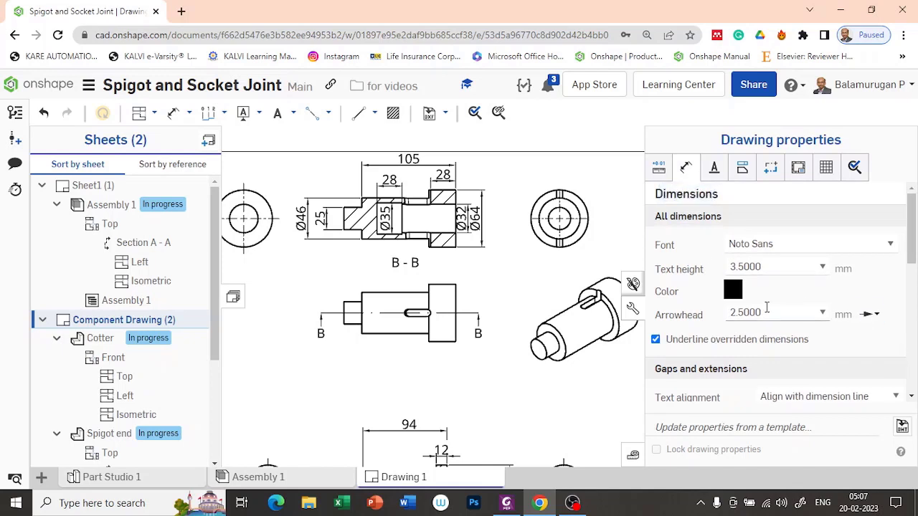
{"action": "left_click", "coordinate": [764, 267]}
{"action": "double_click", "coordinate": [765, 264]}
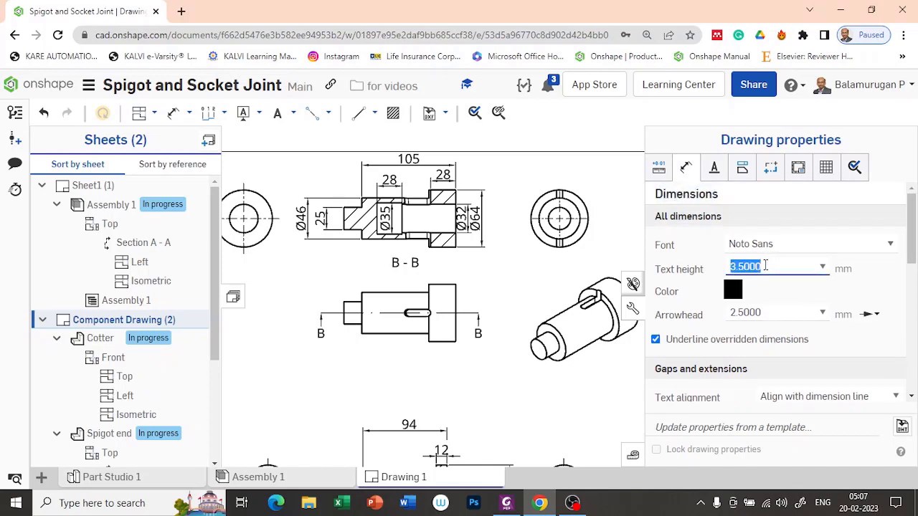
{"action": "type", "text": "2.5"}
{"action": "key", "text": "Return"}
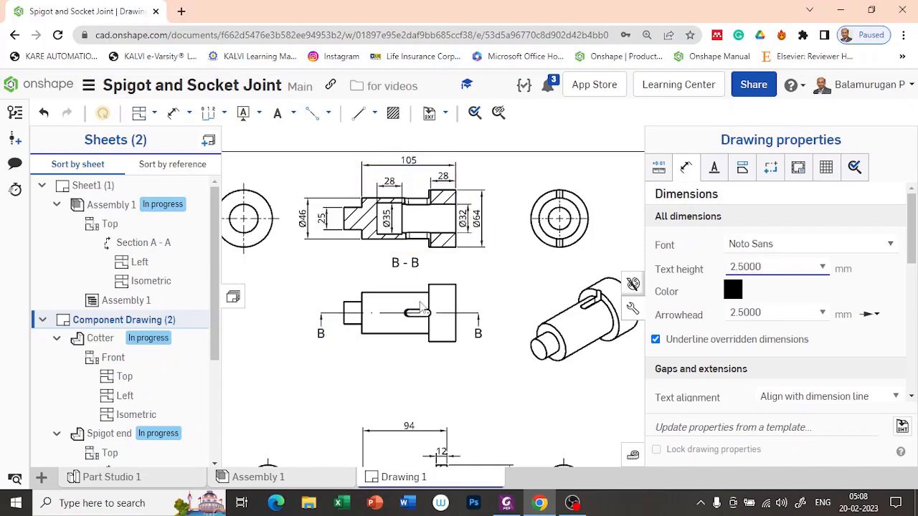
{"action": "scroll", "coordinate": [453, 258], "scroll_direction": "down", "scroll_amount": 3}
{"action": "scroll", "coordinate": [453, 259], "scroll_direction": "up", "scroll_amount": 1}
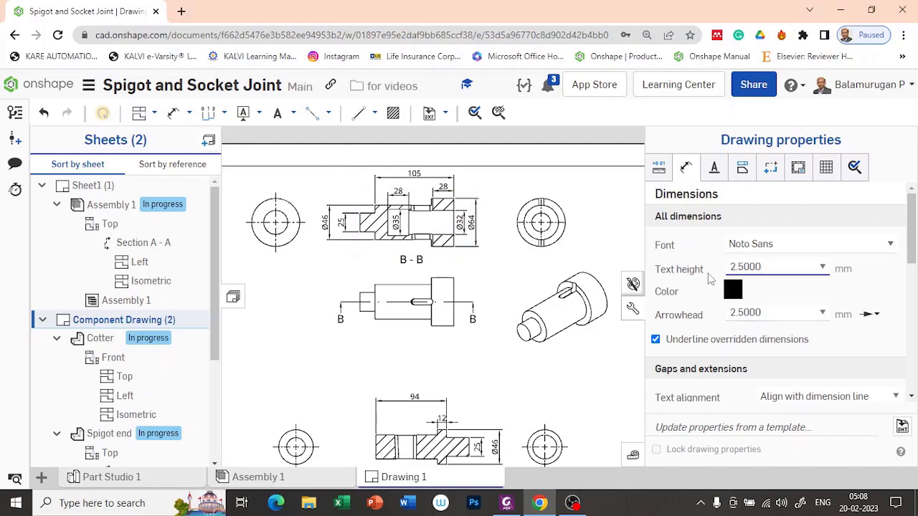
Close Drawing properties and zoom over the Component Drawing to check its 2.5 mm dimension text.
{"action": "left_click", "coordinate": [633, 309]}
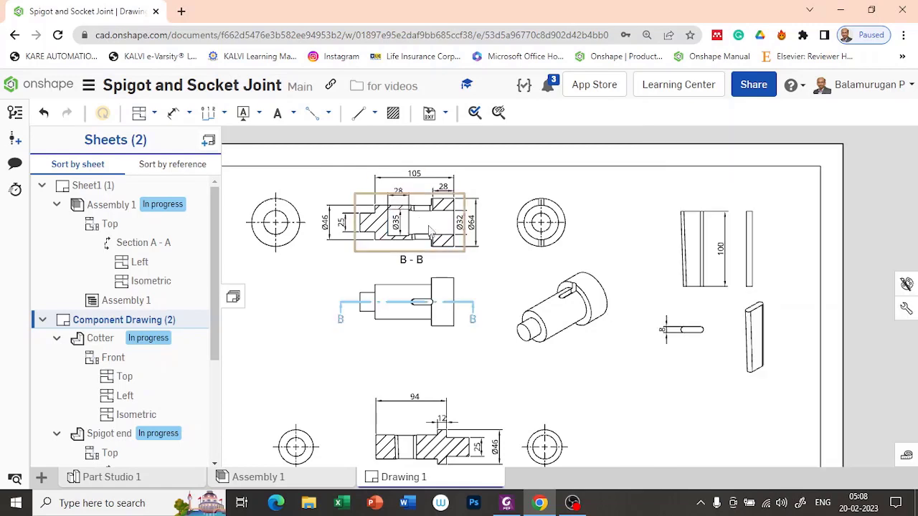
{"action": "scroll", "coordinate": [428, 224], "scroll_direction": "up", "scroll_amount": 2}
{"action": "scroll", "coordinate": [429, 228], "scroll_direction": "up", "scroll_amount": 1}
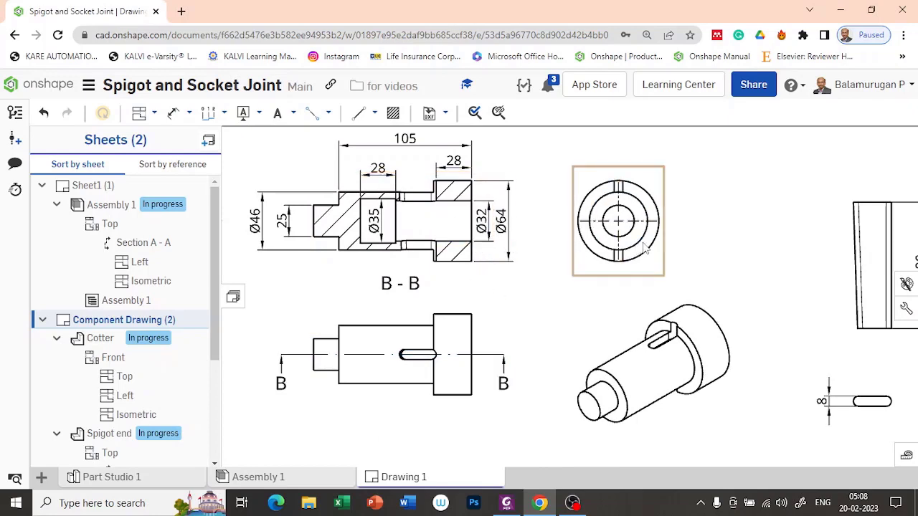
{"action": "scroll", "coordinate": [645, 246], "scroll_direction": "down", "scroll_amount": 3}
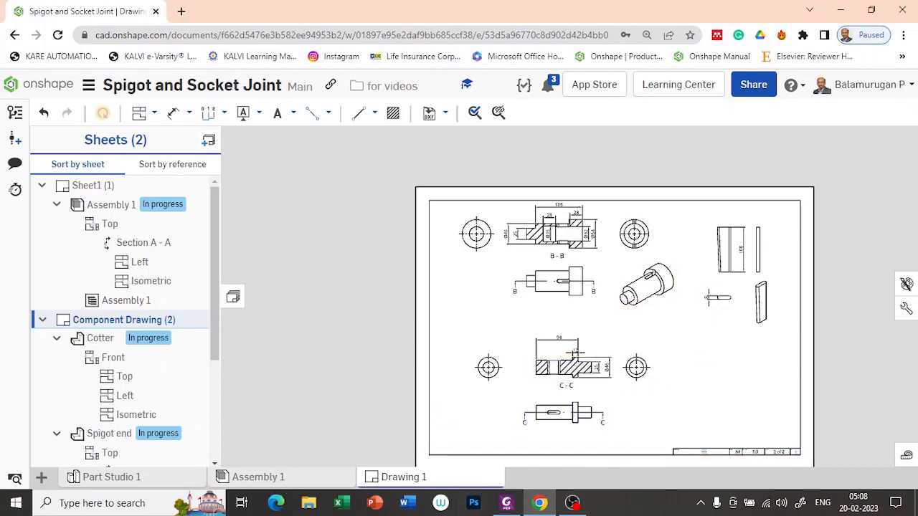
Show Sheet1, the assembly drawing with section A-A, balloons 1–3 and the BOM.
{"action": "left_click", "coordinate": [114, 206]}
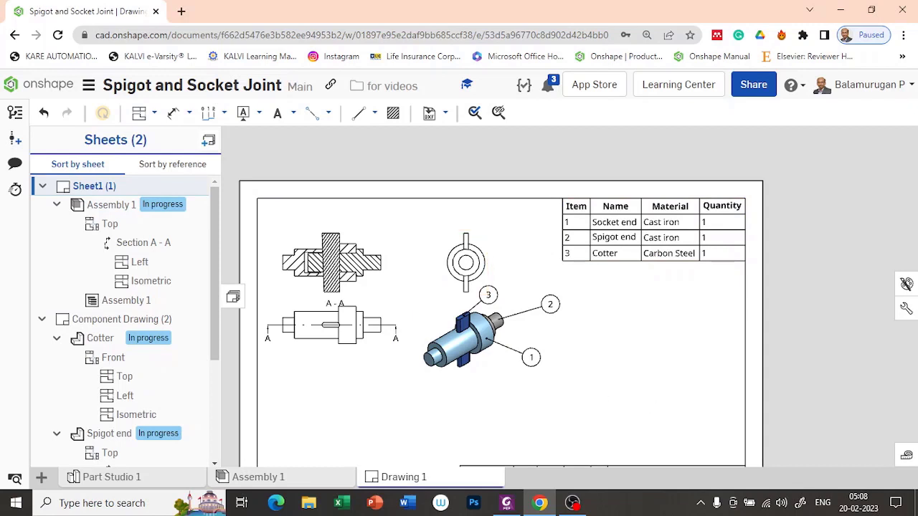
{"action": "key", "text": "alt+Tab"}
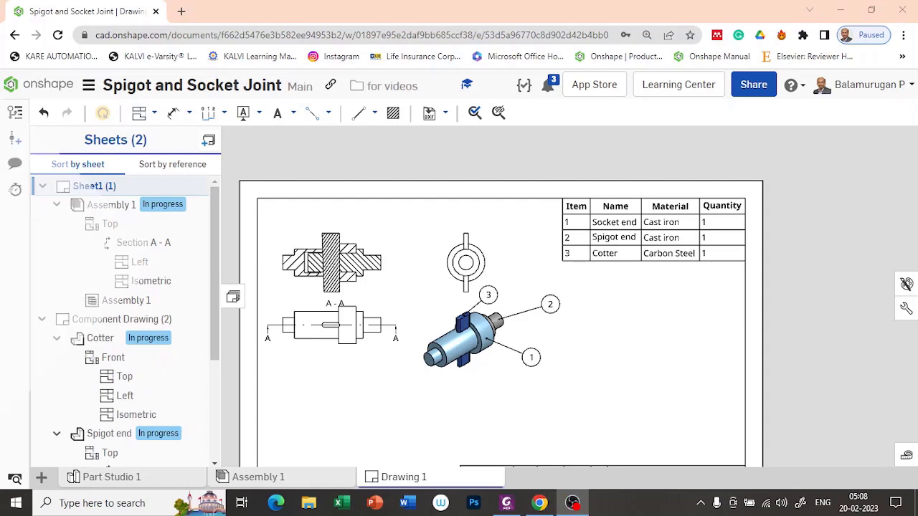